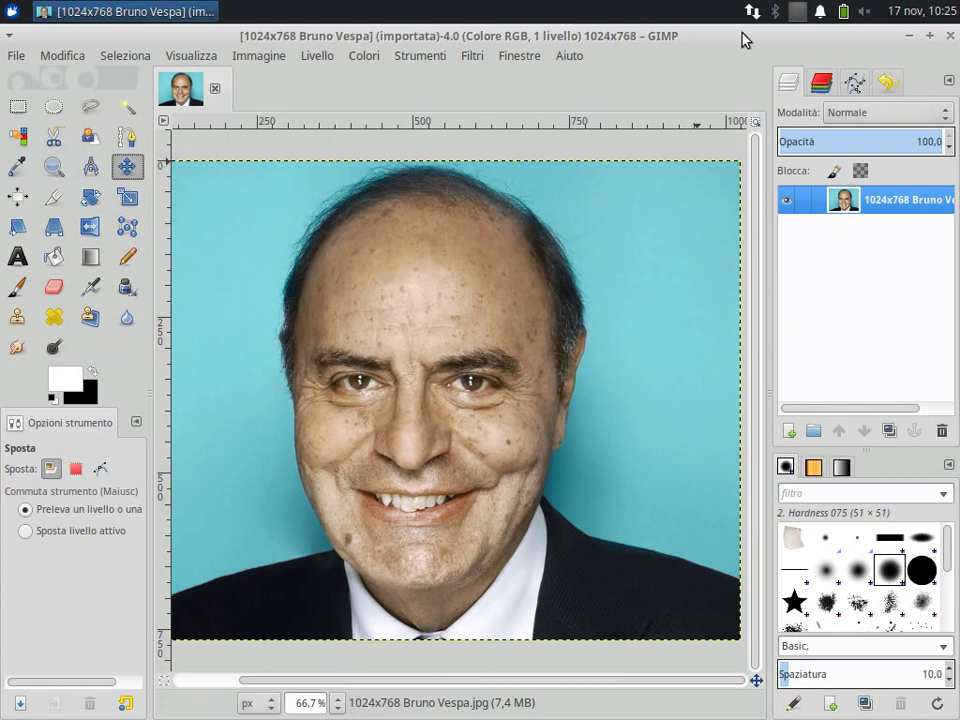
Re-maximize the GIMP window and launch the Calcolatrice calculator.
left_click(930, 36)
double_click(930, 40)
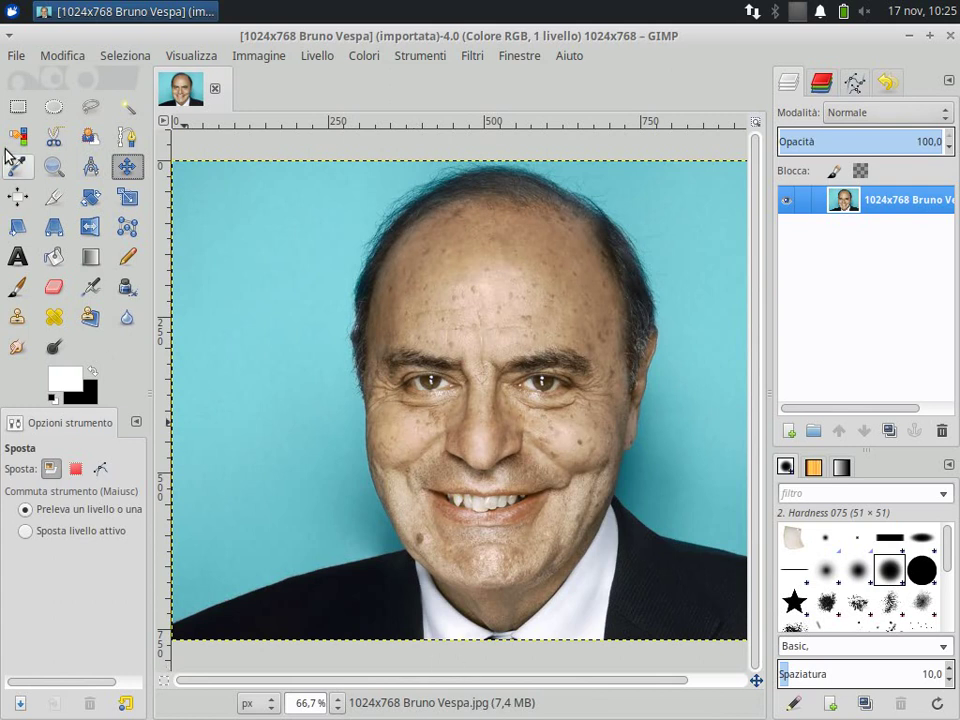
left_click(12, 10)
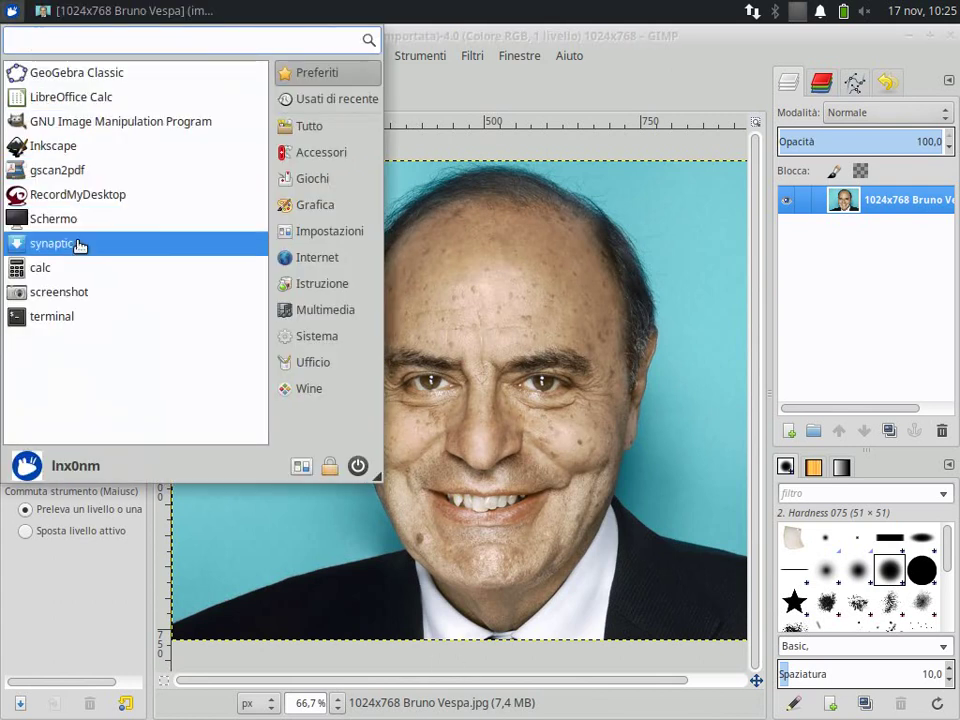
left_click(75, 270)
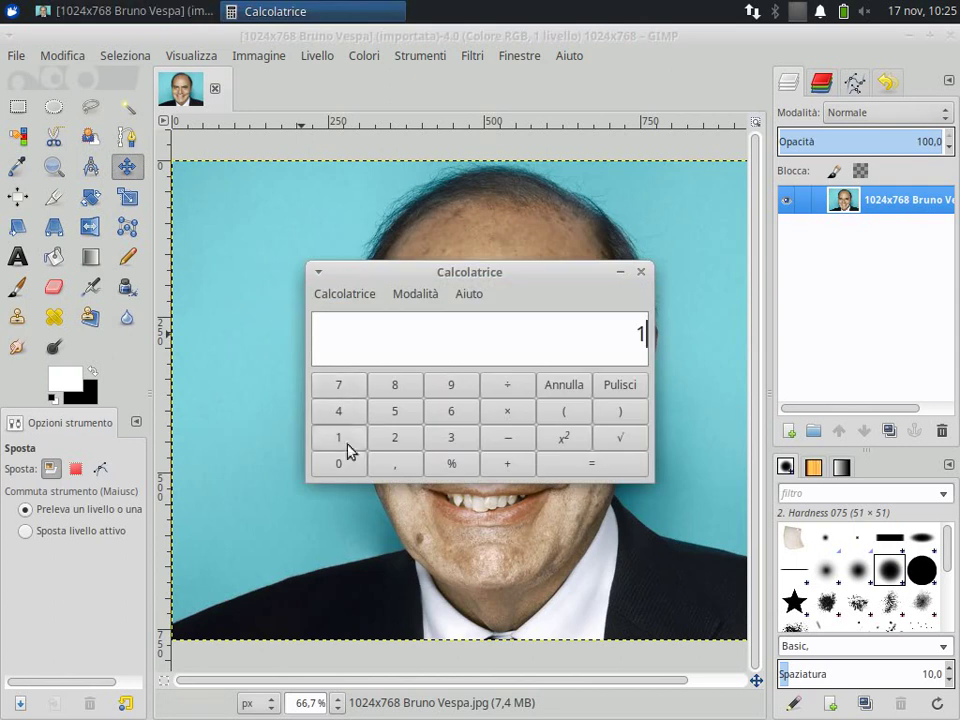
Compute 1024÷768 in the calculator, giving 1,333333333.
left_click(360, 461)
left_click(385, 437)
left_click(360, 411)
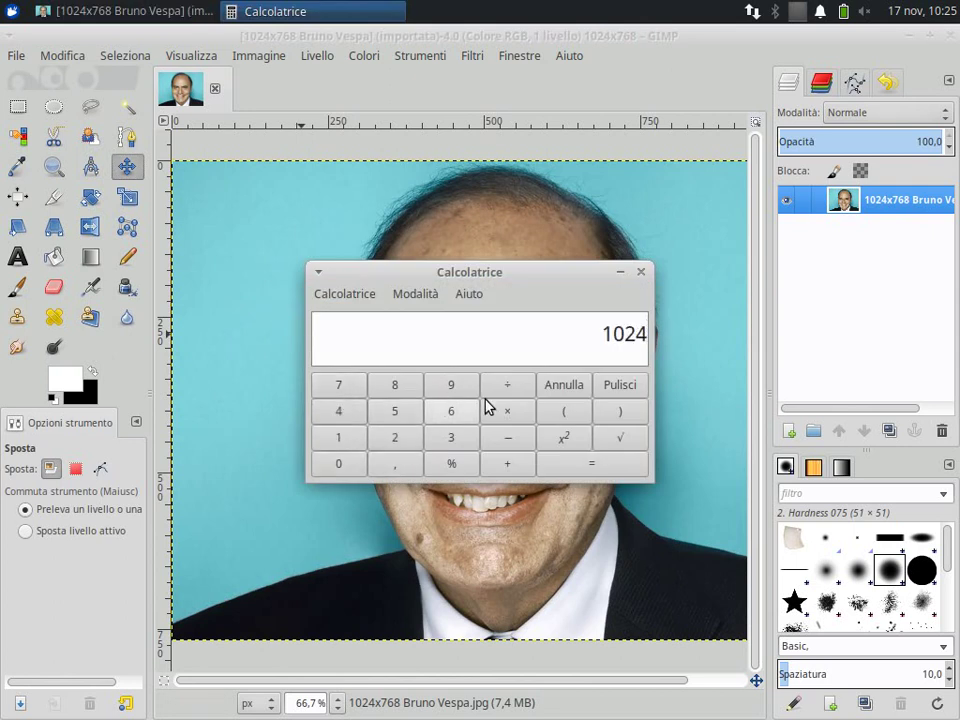
left_click(495, 386)
left_click(343, 388)
left_click(447, 415)
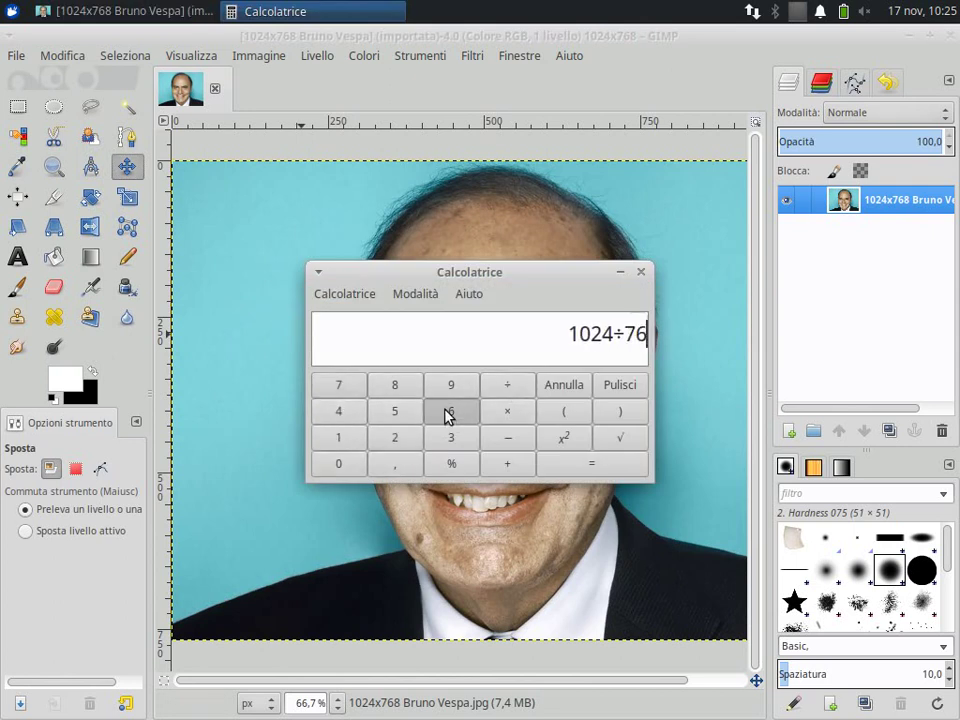
left_click(409, 392)
left_click(572, 468)
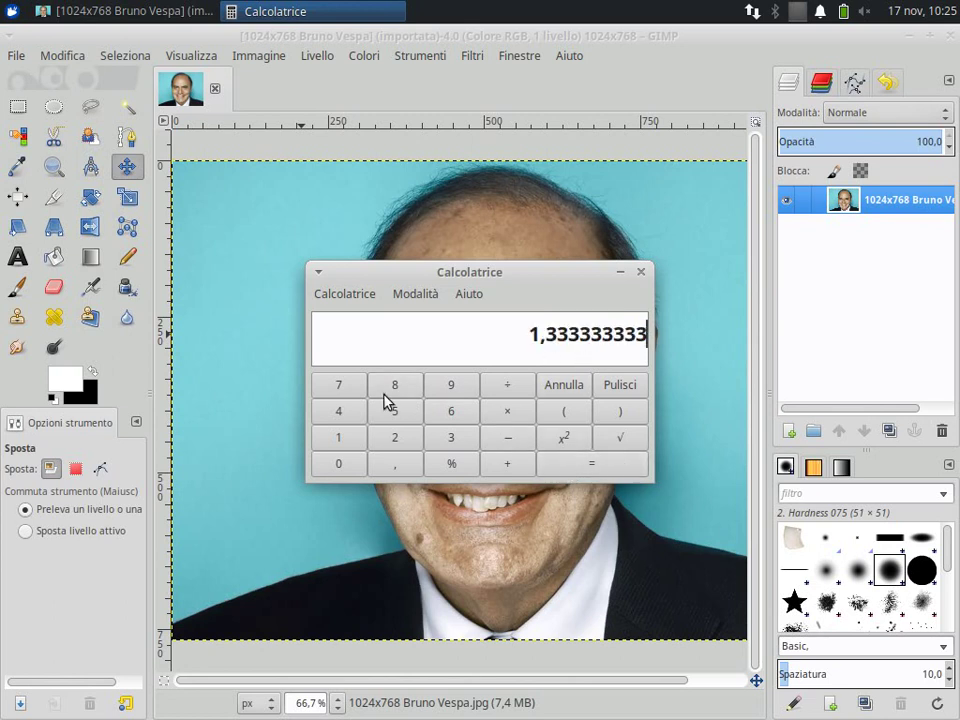
Compute 4÷3 for comparison (1,333333333) and close Calcolatrice.
left_click(340, 419)
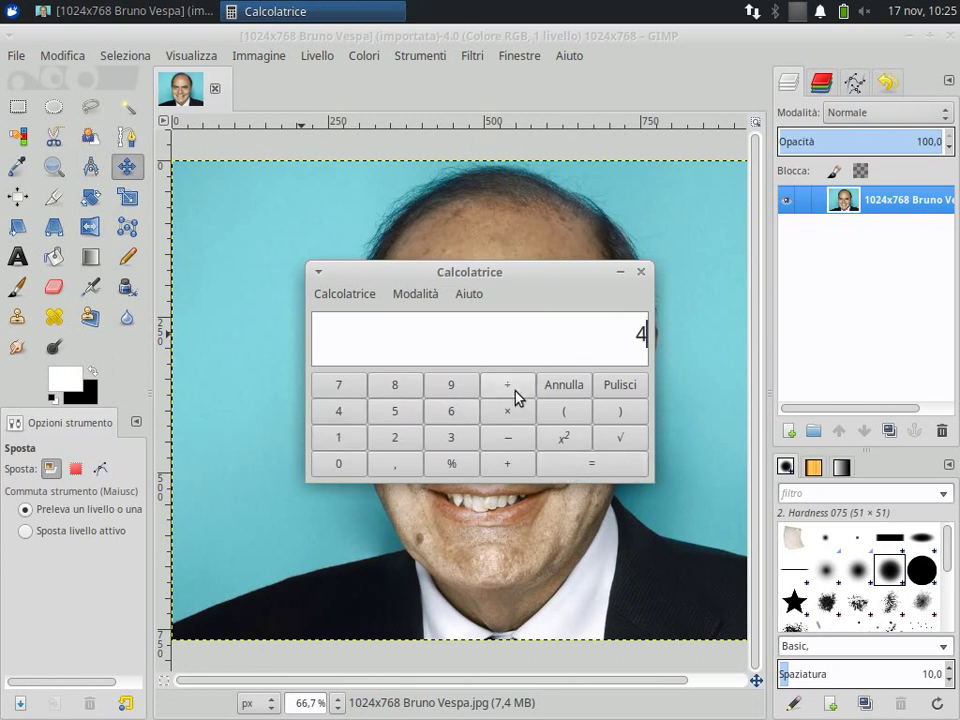
left_click(456, 434)
left_click(587, 463)
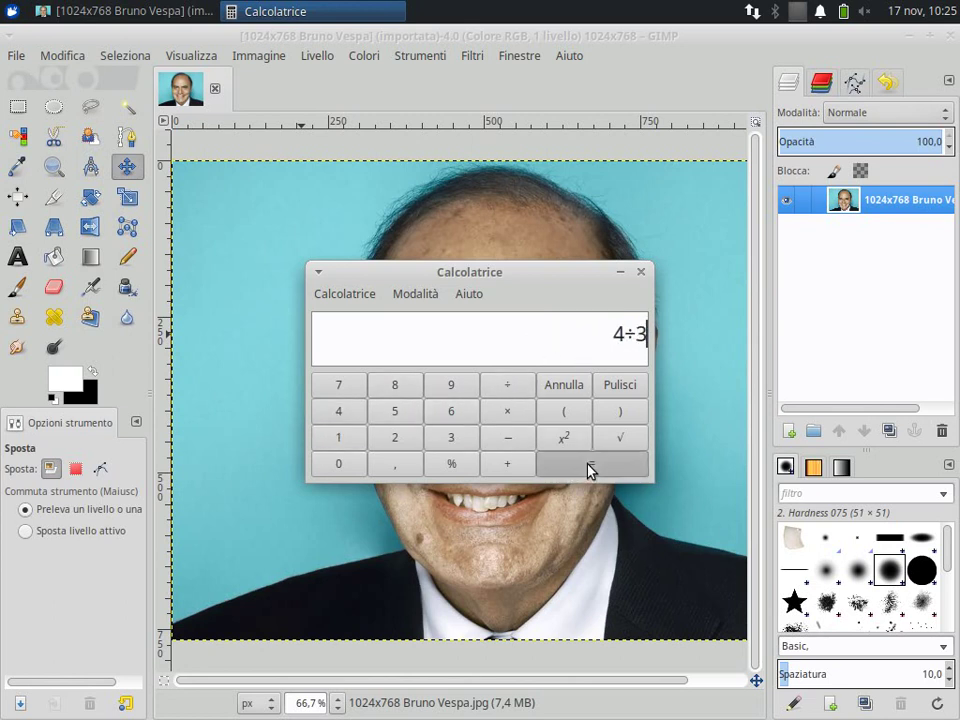
left_click(641, 272)
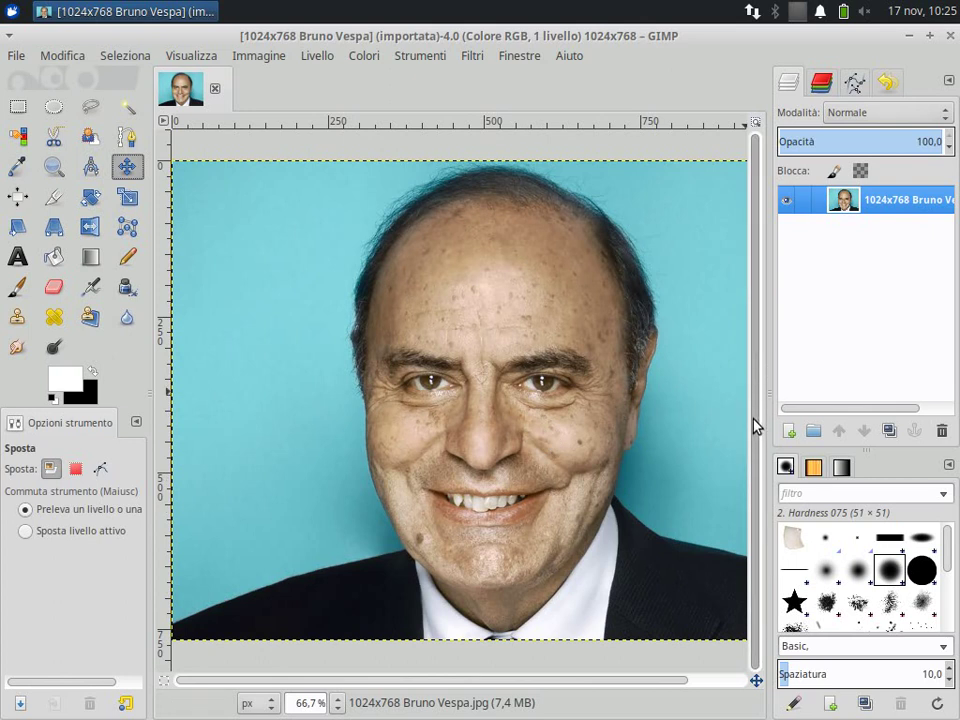
With the Heal tool, sample clean cheek skin and heal the dark mole beside the mouth.
left_click(55, 318)
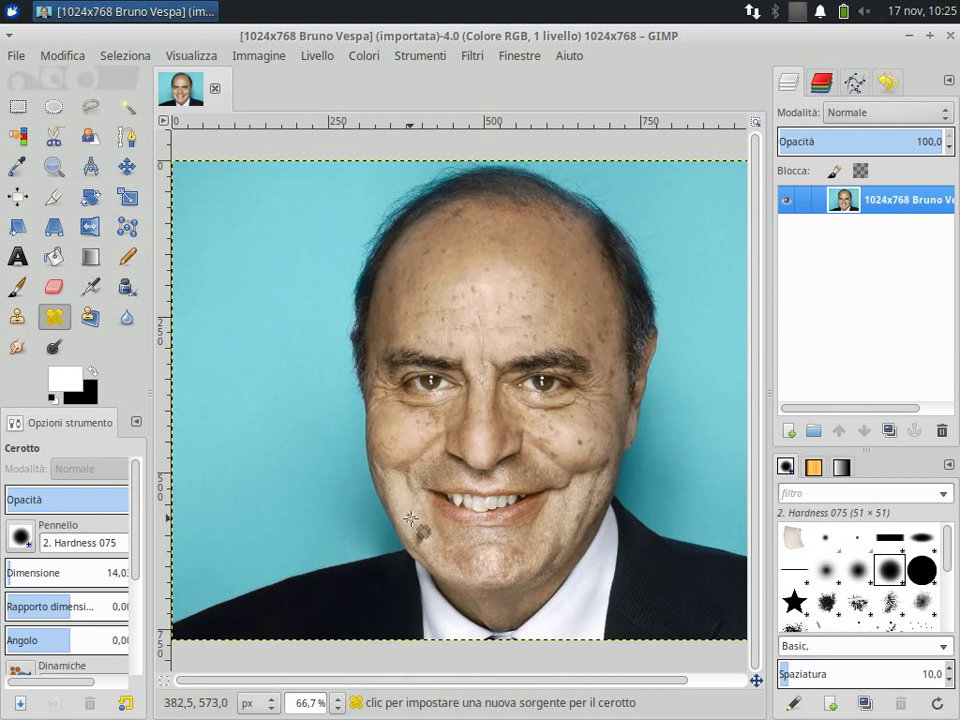
left_click(412, 520, "ctrl")
left_click(420, 545)
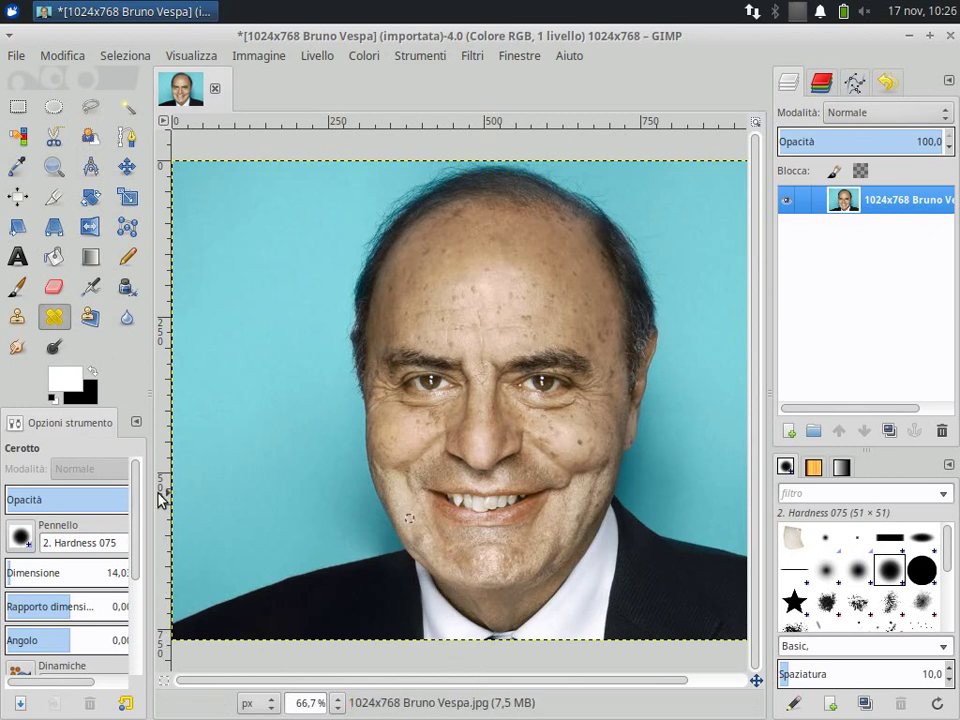
Widen the toolbox dock and reduce the healing brush size from about 182 to 20,55.
left_click_drag(150, 486, 188, 484)
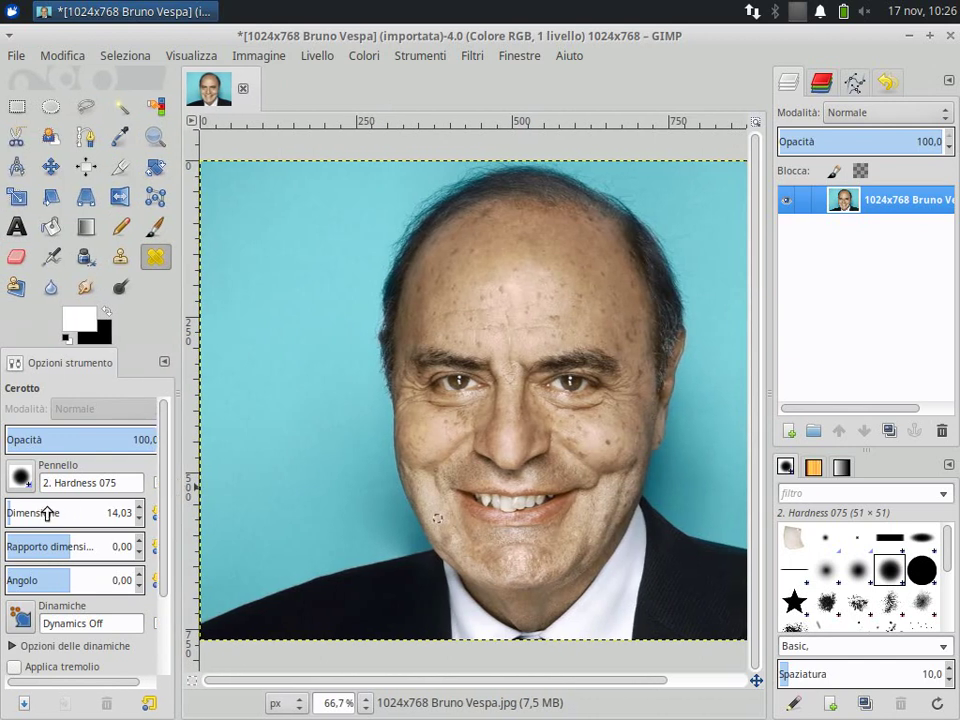
left_click(22, 480)
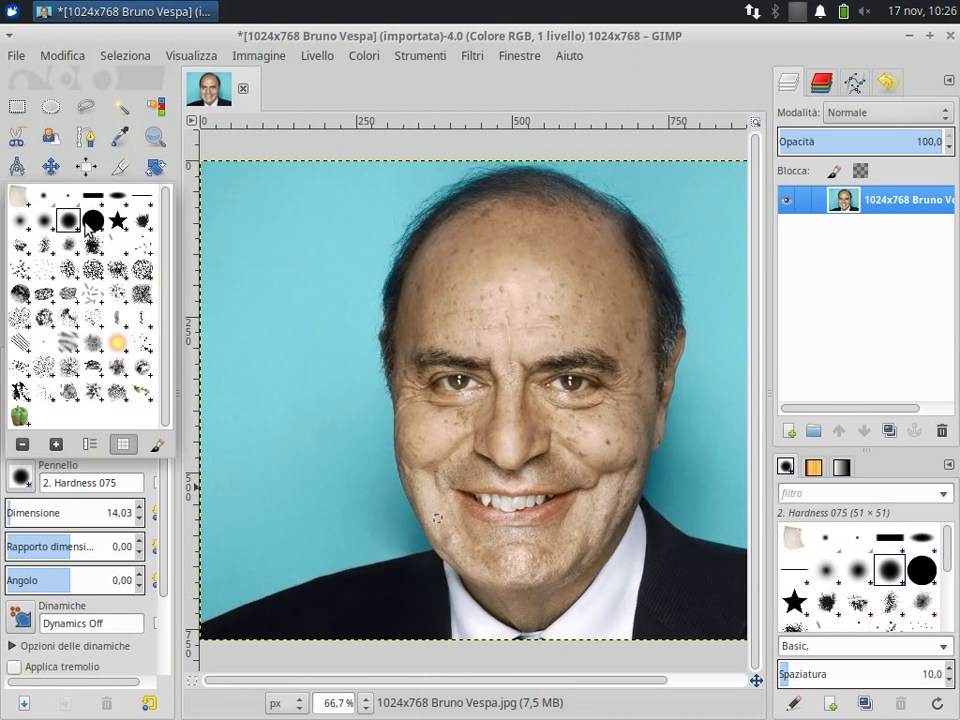
left_click(22, 482)
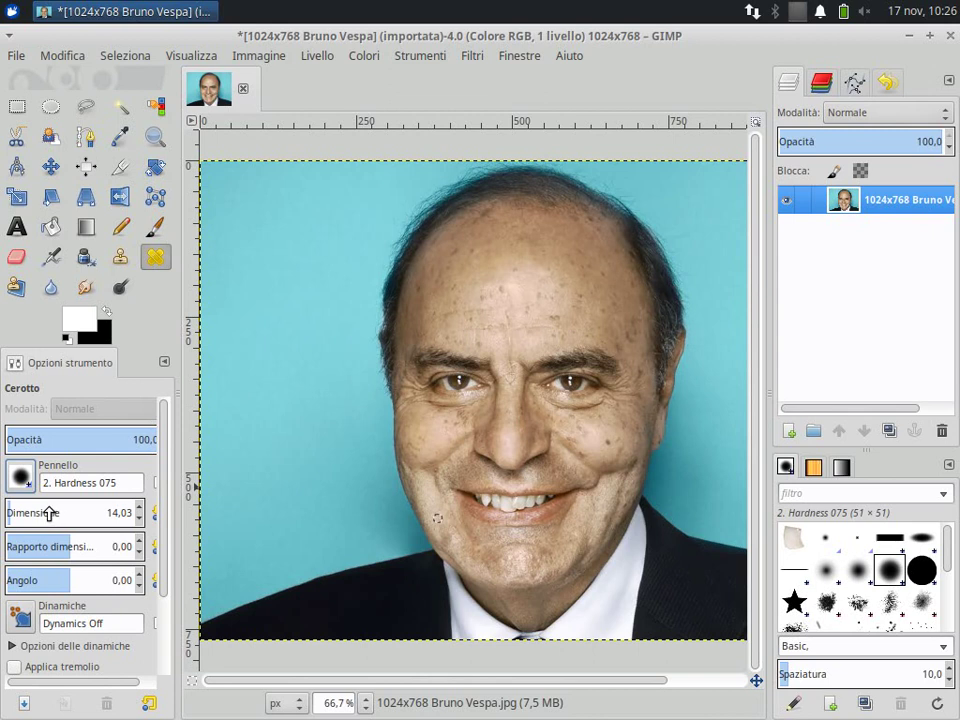
mouse_move(48, 513)
left_mouse_down()
mouse_move(94, 514)
mouse_move(17, 514)
left_mouse_up()
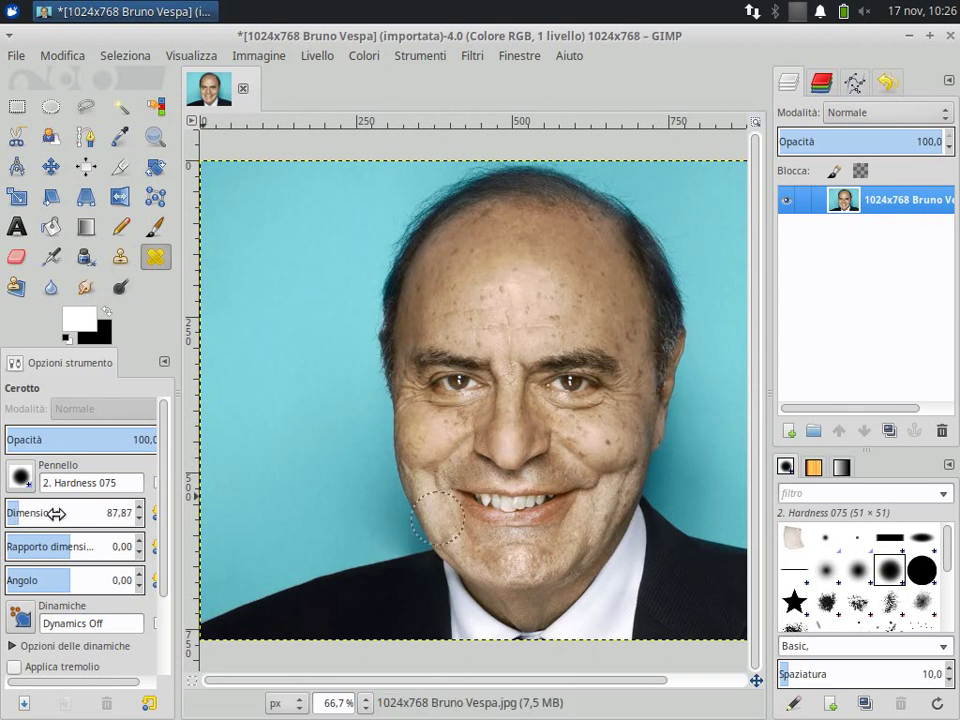
left_click_drag(28, 516, 3, 516)
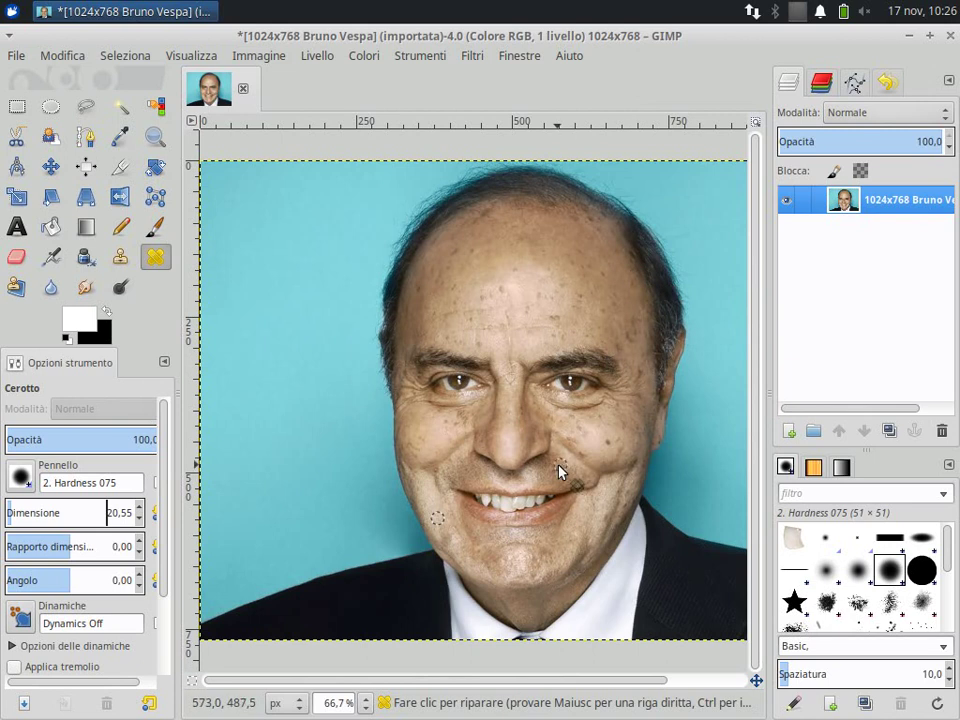
Zoom to 200% on the right cheek and heal the brown age spots below the eye.
left_click(566, 428, "ctrl")
scroll(567, 445, "up", 1)
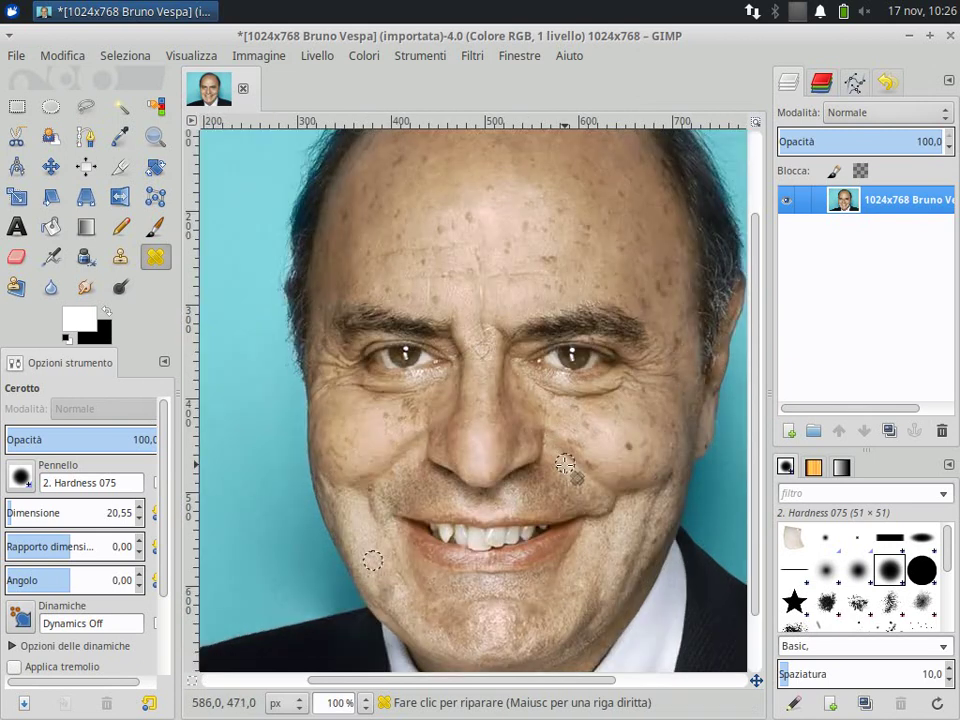
scroll(569, 463, "up", 2)
left_click_drag(530, 685, 572, 684)
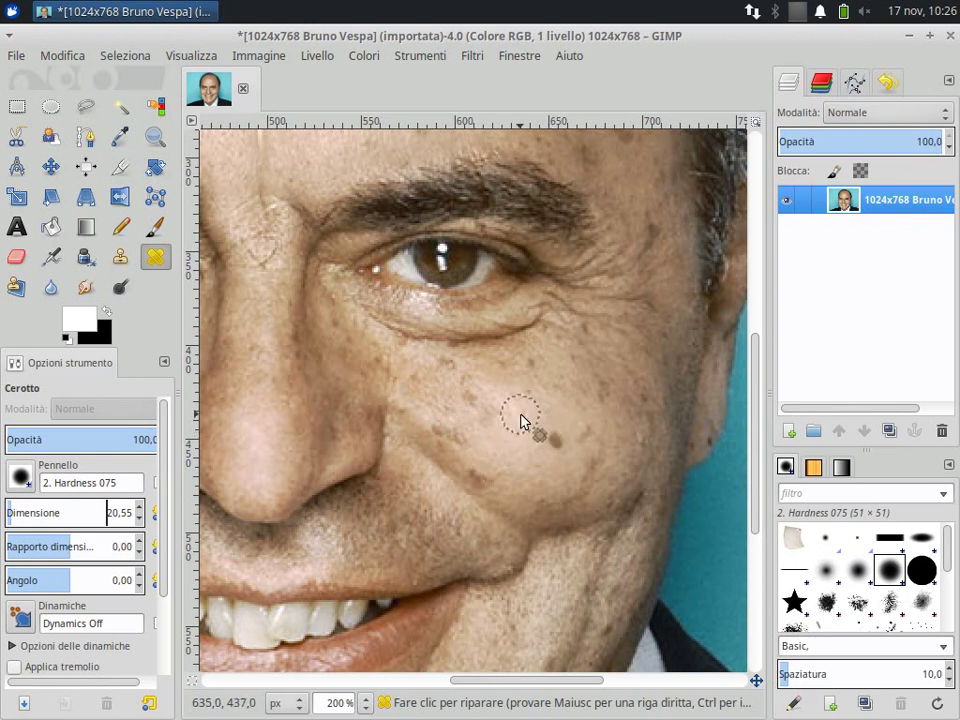
left_click(520, 410, "ctrl")
left_click(553, 448)
key("ctrl")
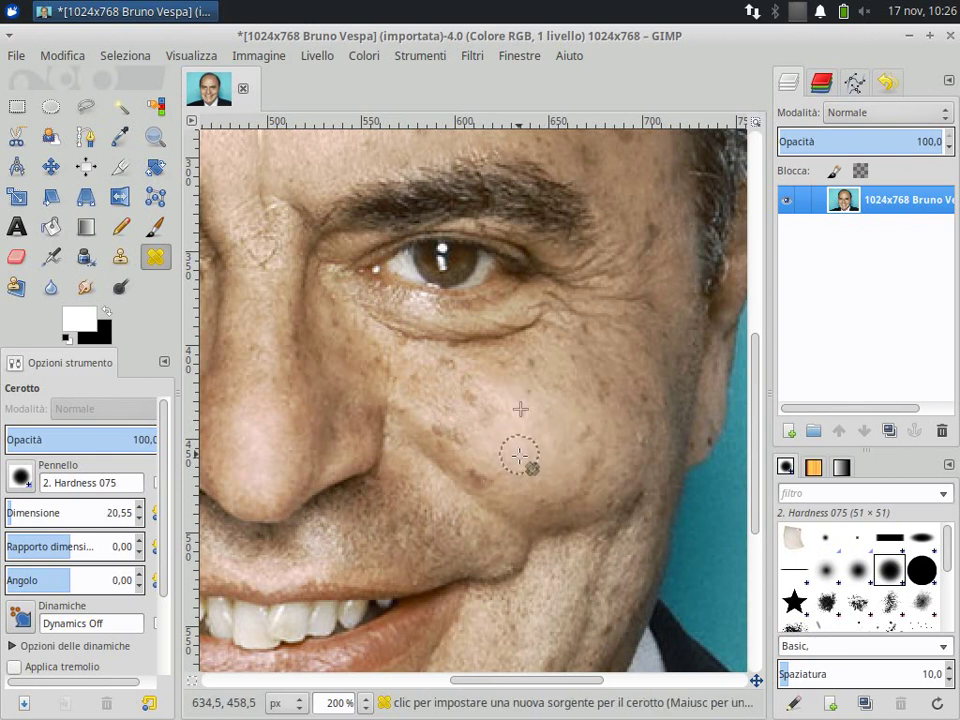
left_click(522, 452, "ctrl")
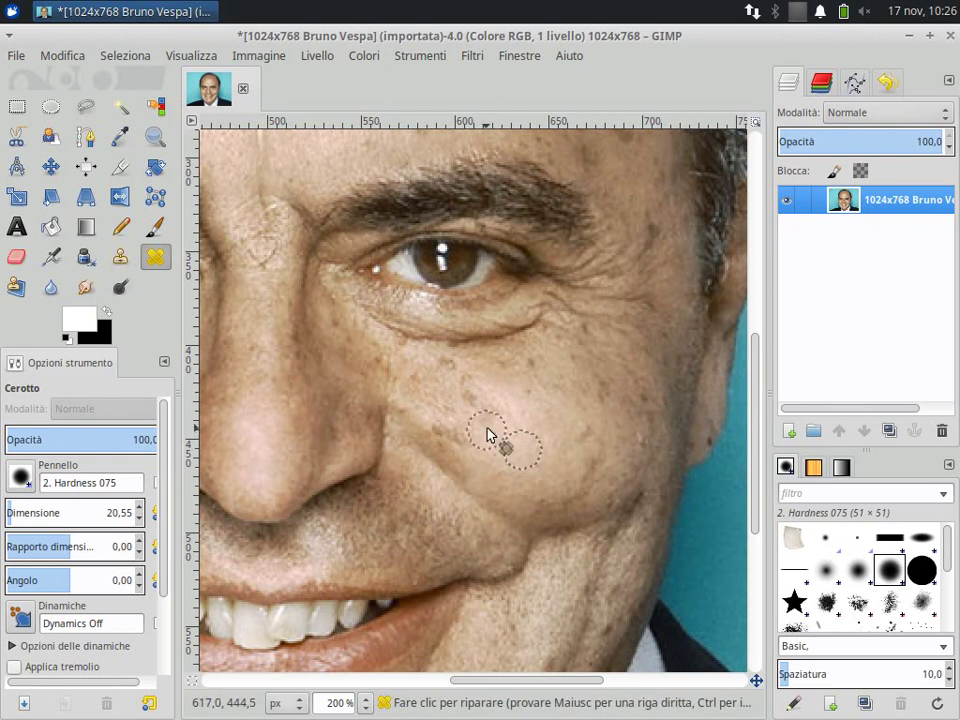
left_click(497, 398, "ctrl")
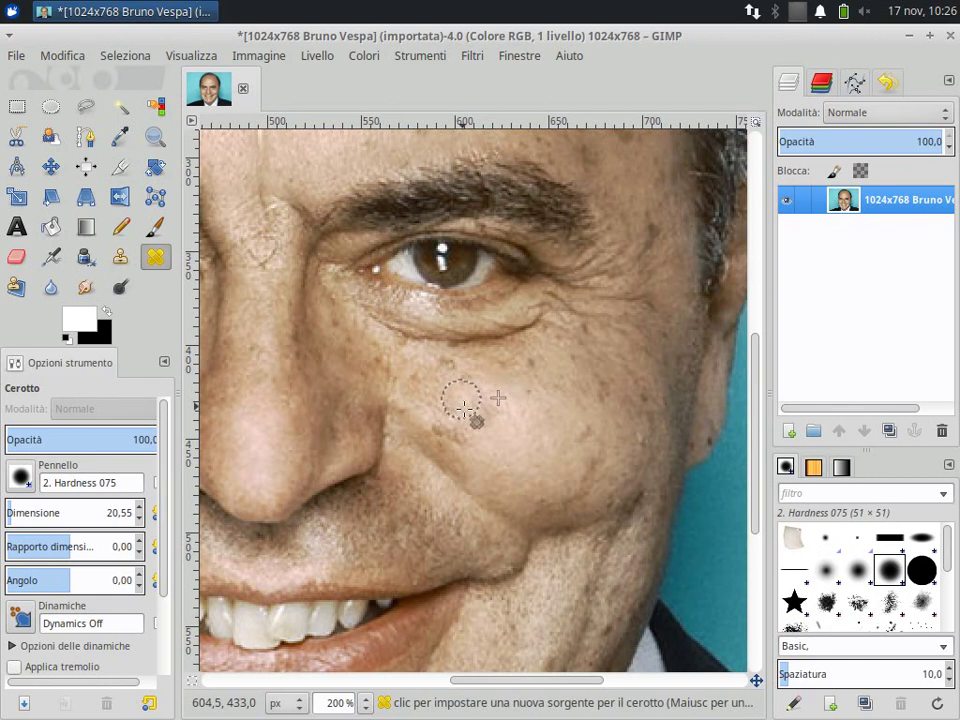
scroll(455, 400, "down", 3)
scroll(440, 398, "up", 1)
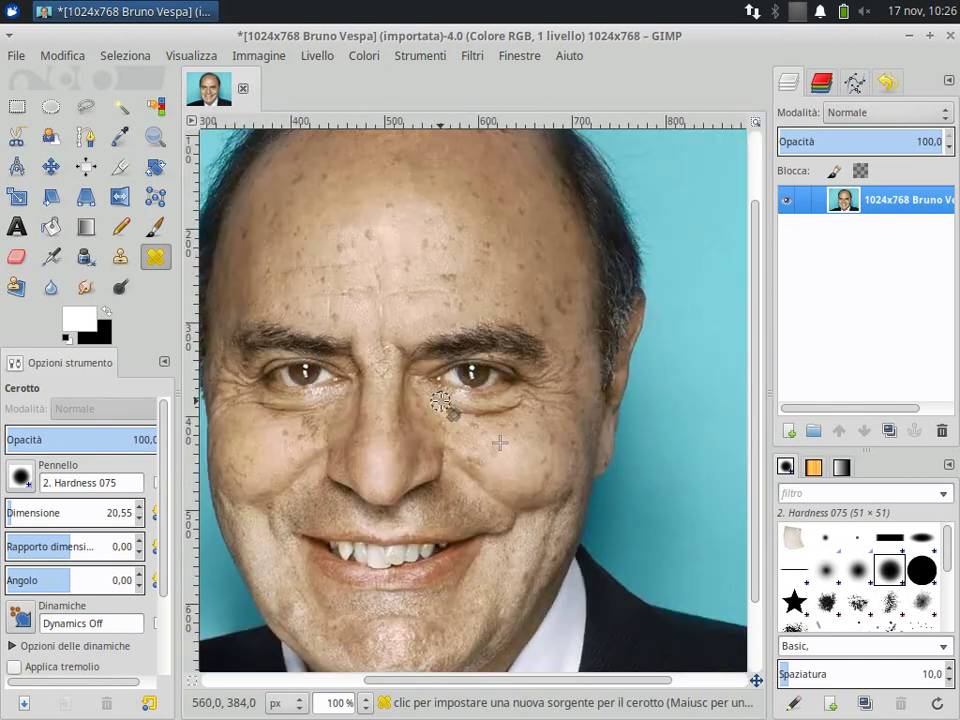
Heal the dark spots on the central and upper forehead, resampling clean forehead skin.
left_click(446, 278, "ctrl")
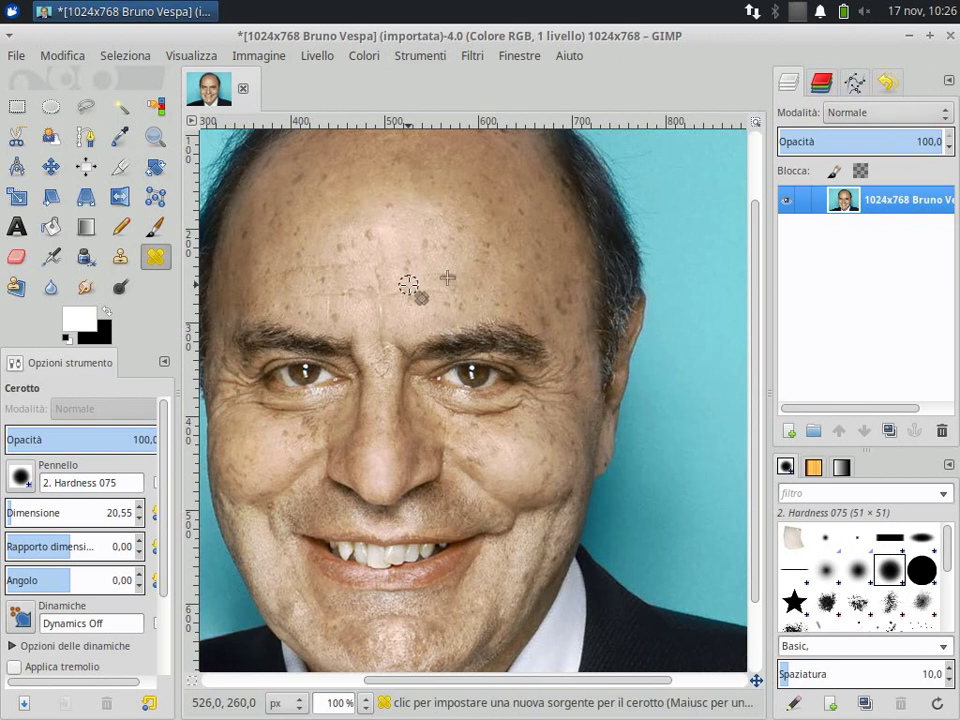
left_click(409, 286, "ctrl")
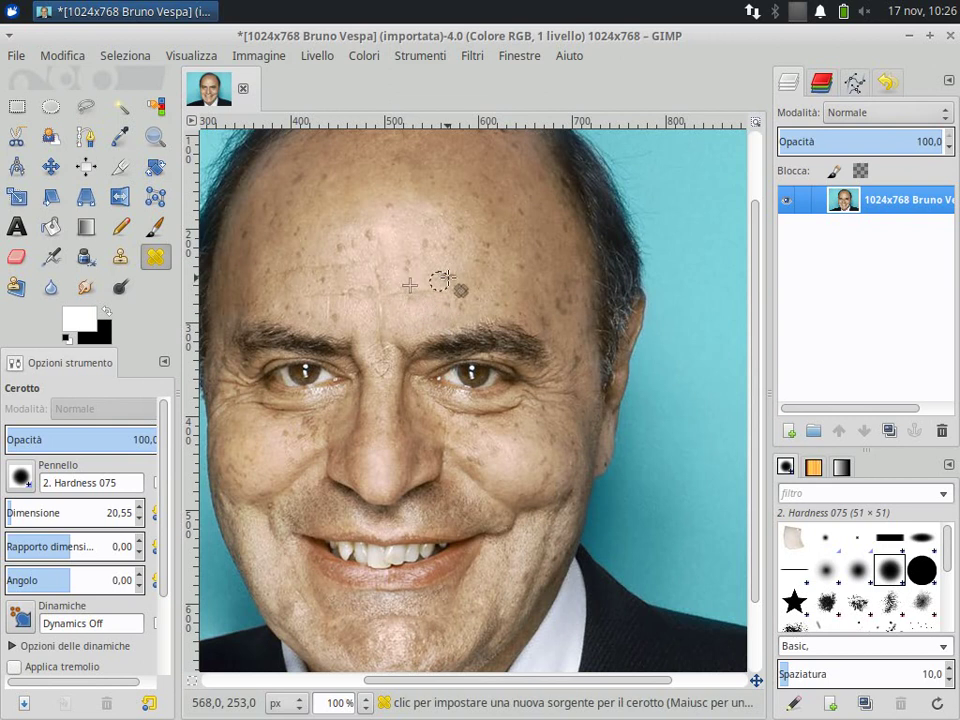
left_click(411, 228, "ctrl")
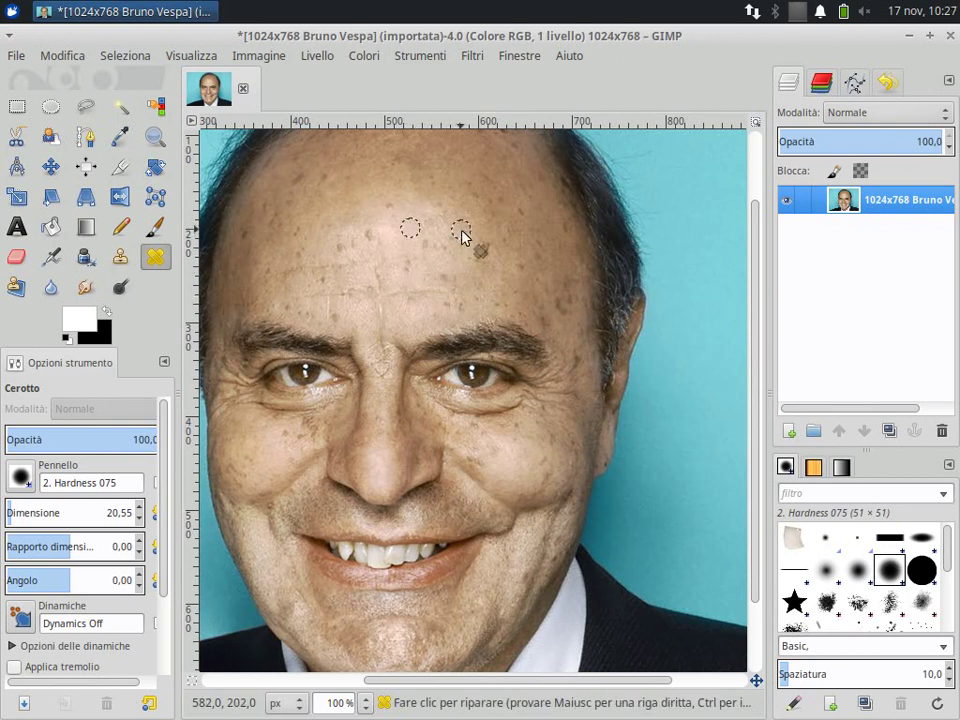
left_click(336, 216, "ctrl")
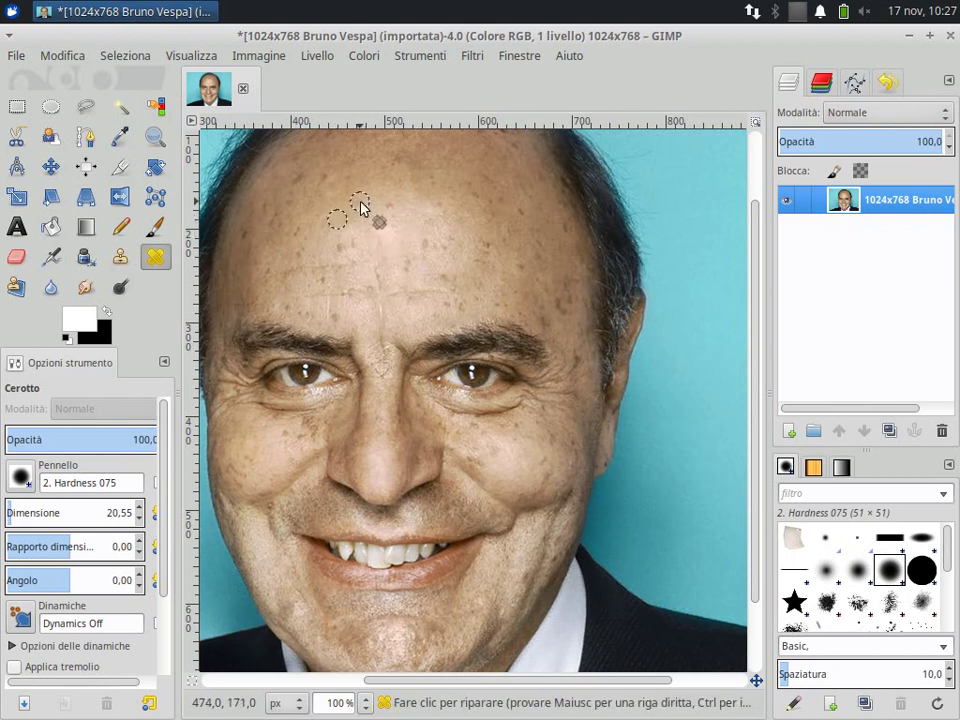
left_click(357, 197, "ctrl")
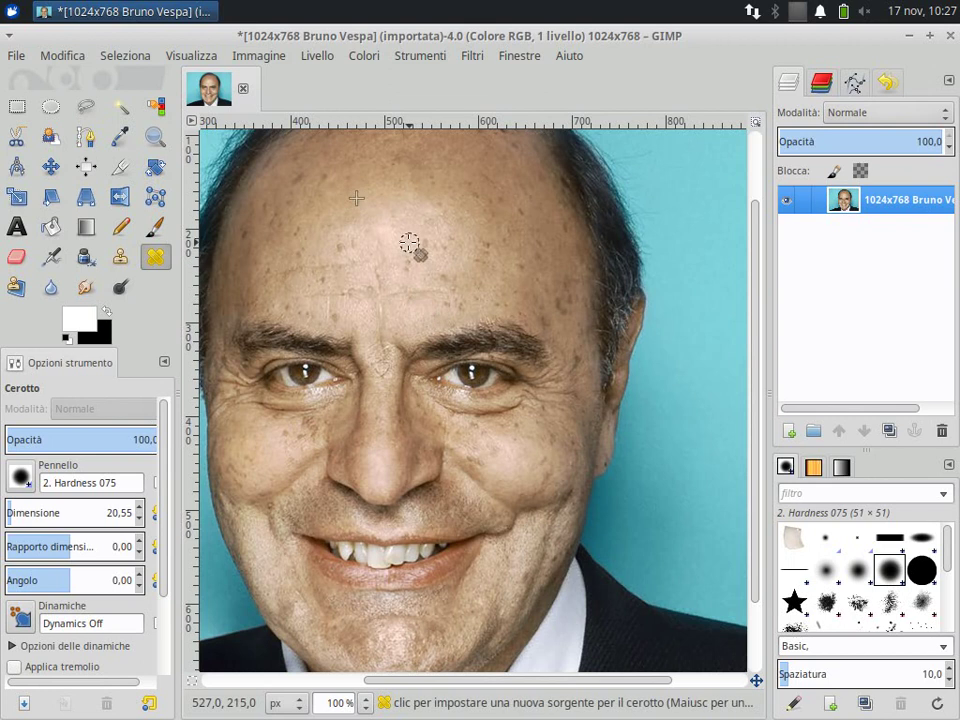
left_click(397, 222, "ctrl")
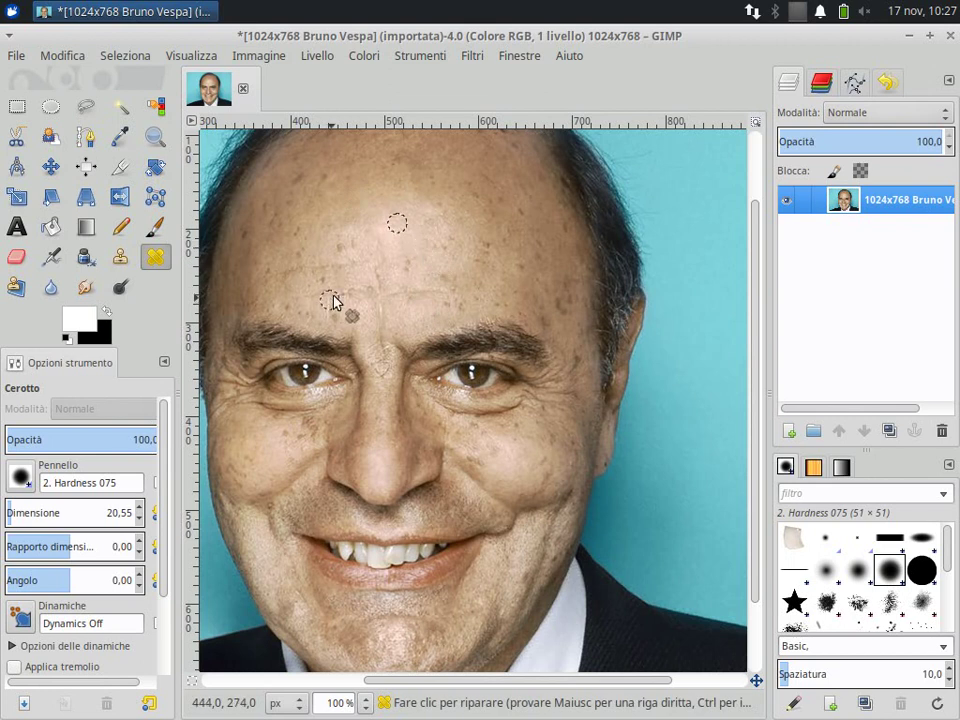
left_click(341, 270, "ctrl")
left_click(296, 271, "ctrl")
Heal spots on the right forehead, temple, and upper left forehead near the hairline.
left_click(540, 287, "ctrl")
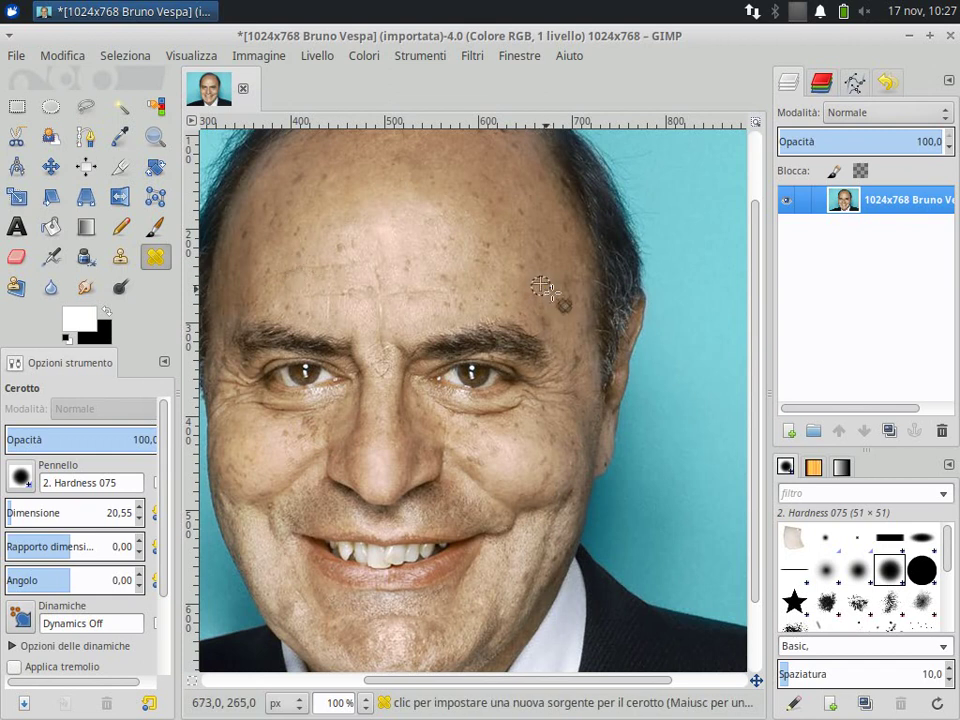
left_click(559, 344, "ctrl")
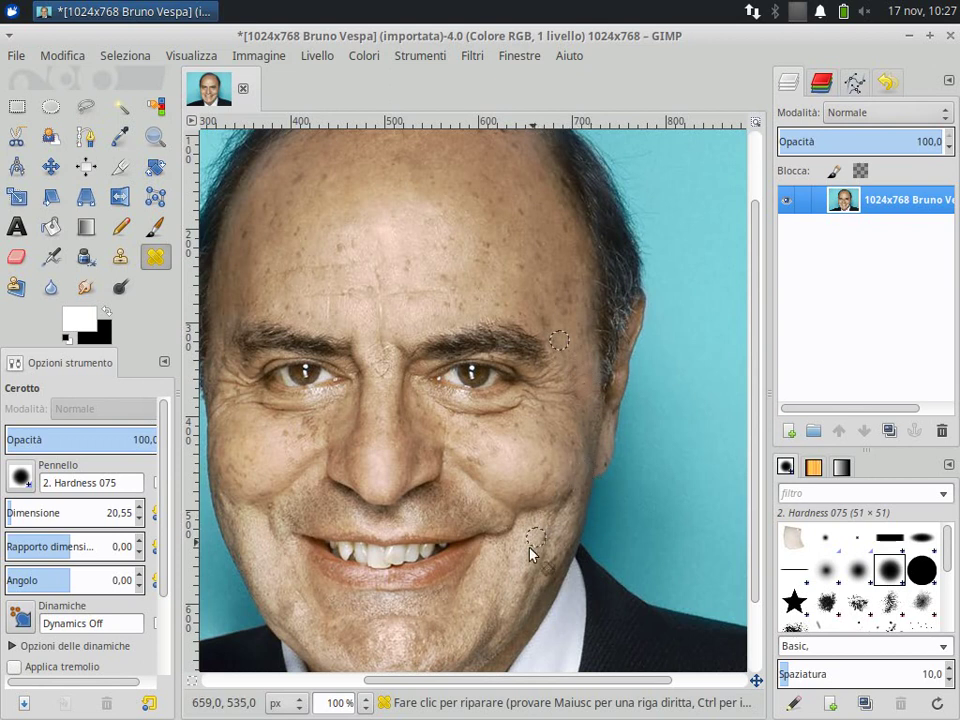
left_click(508, 577, "ctrl")
left_click(340, 298)
left_click(320, 254, "ctrl")
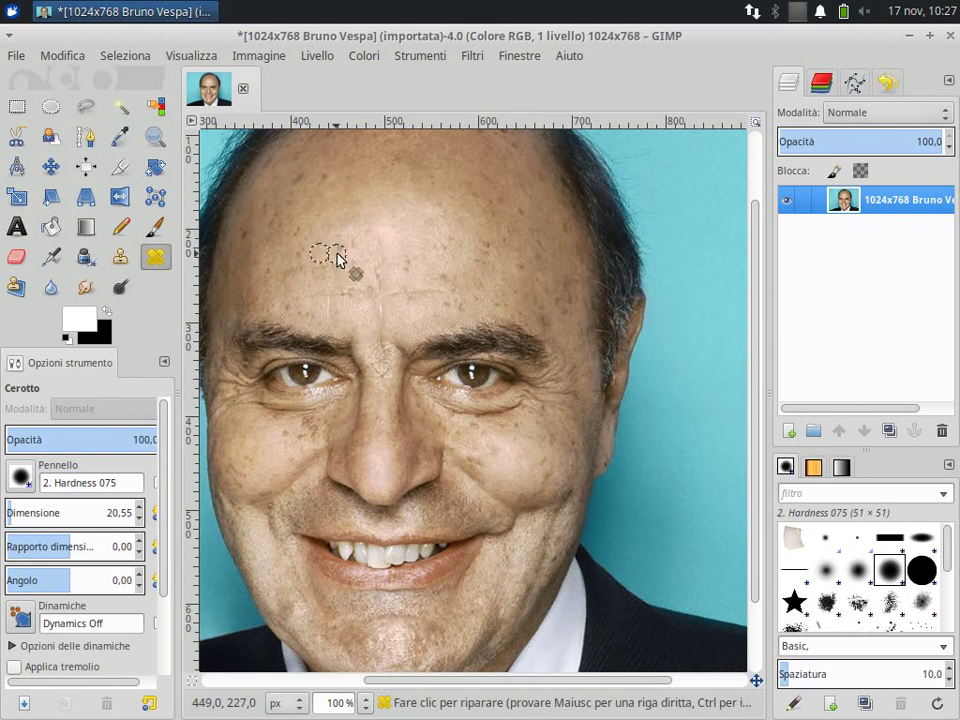
left_click(304, 195, "ctrl")
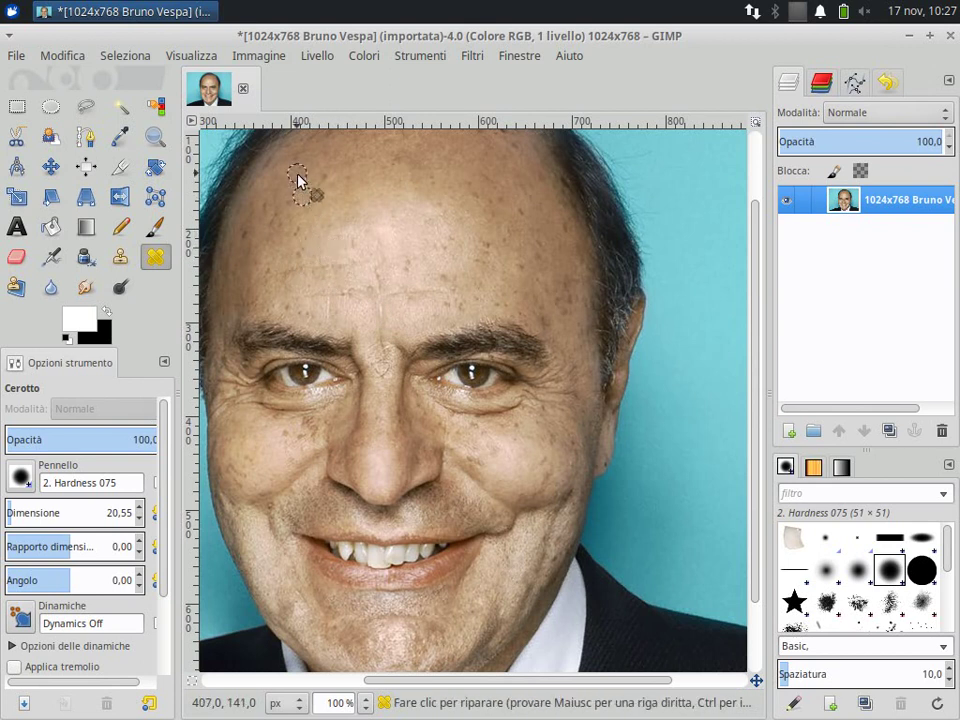
left_click(346, 193, "ctrl")
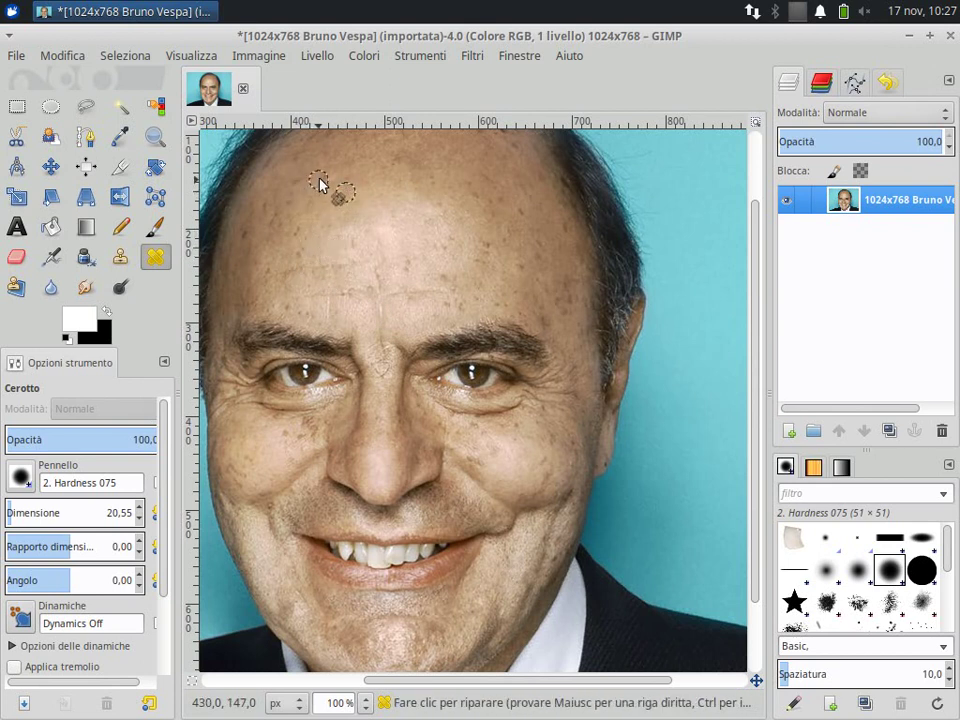
left_click(258, 252, "ctrl")
left_click(289, 208, "ctrl")
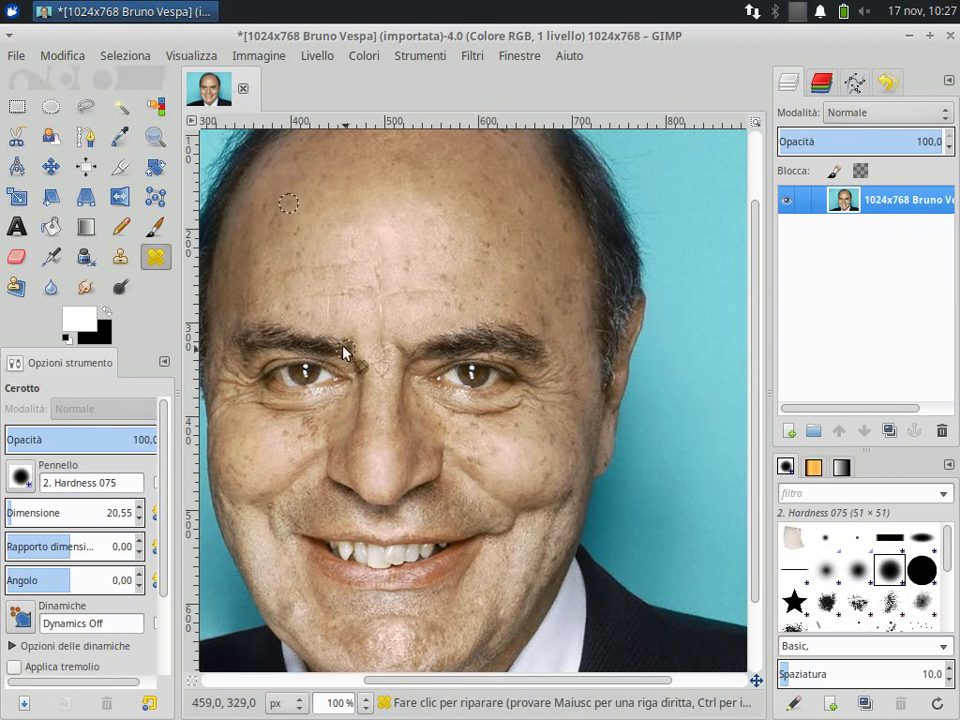
left_click(319, 229, "ctrl")
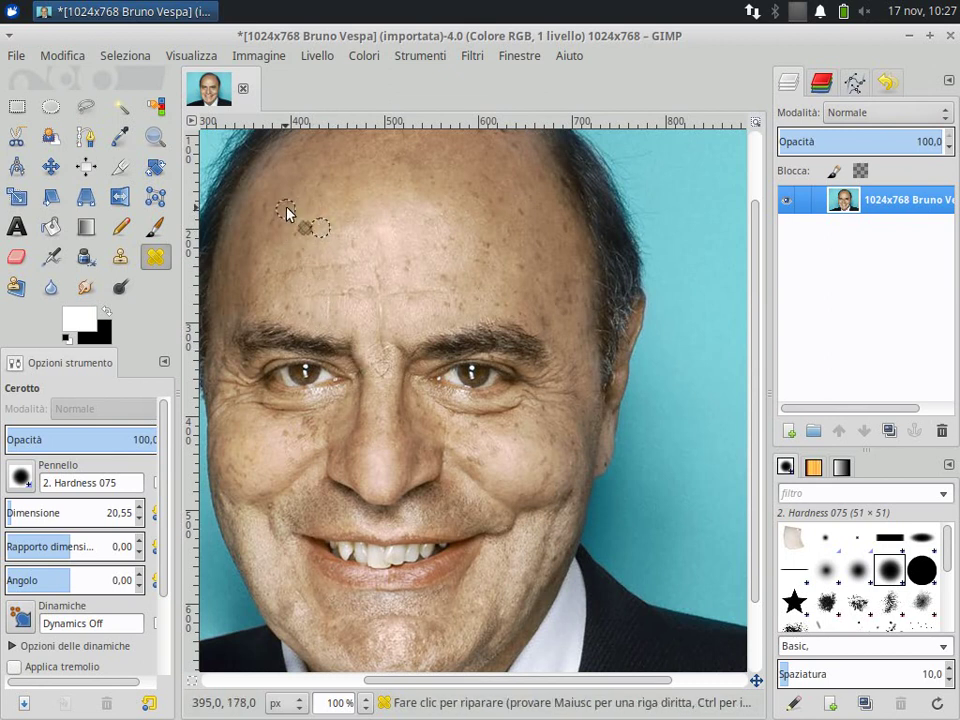
Sample clean left-cheek skin and heal two blemishes beside the nose.
left_click(276, 448, "ctrl")
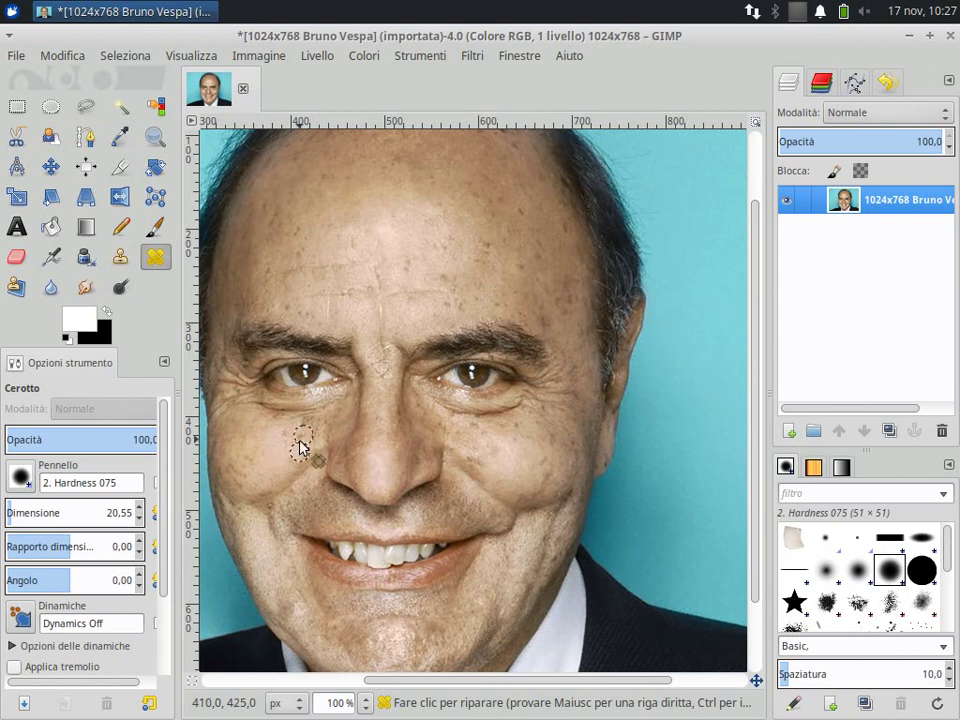
left_click(301, 447, "ctrl")
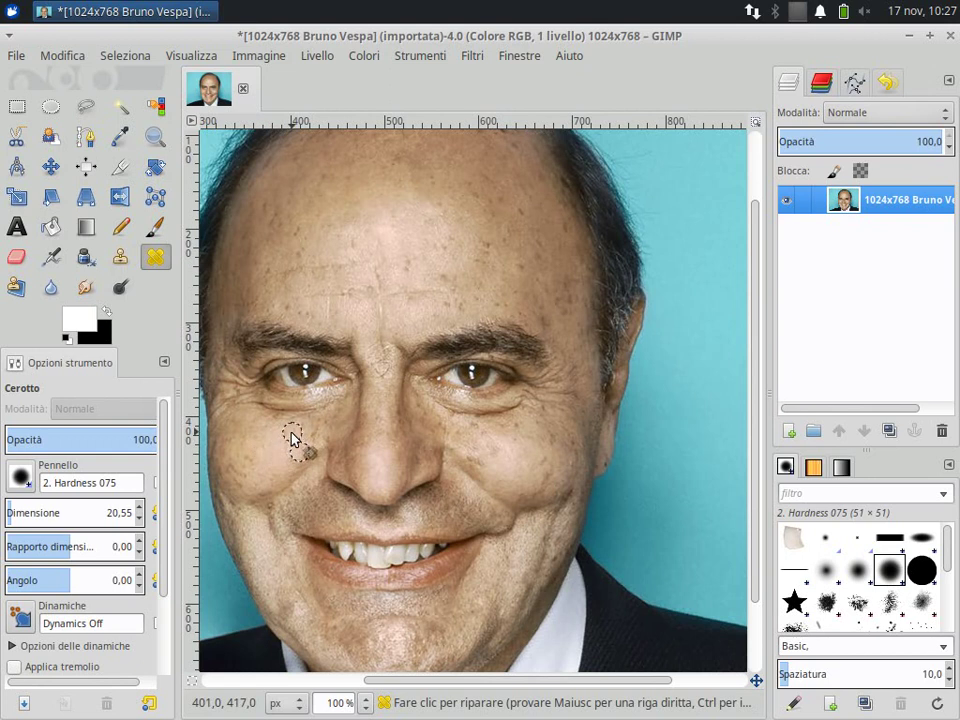
left_click(265, 477, "ctrl")
Heal blemishes on the right jaw and right cheek, resampling nearby skin.
scroll(540, 545, "down", 2)
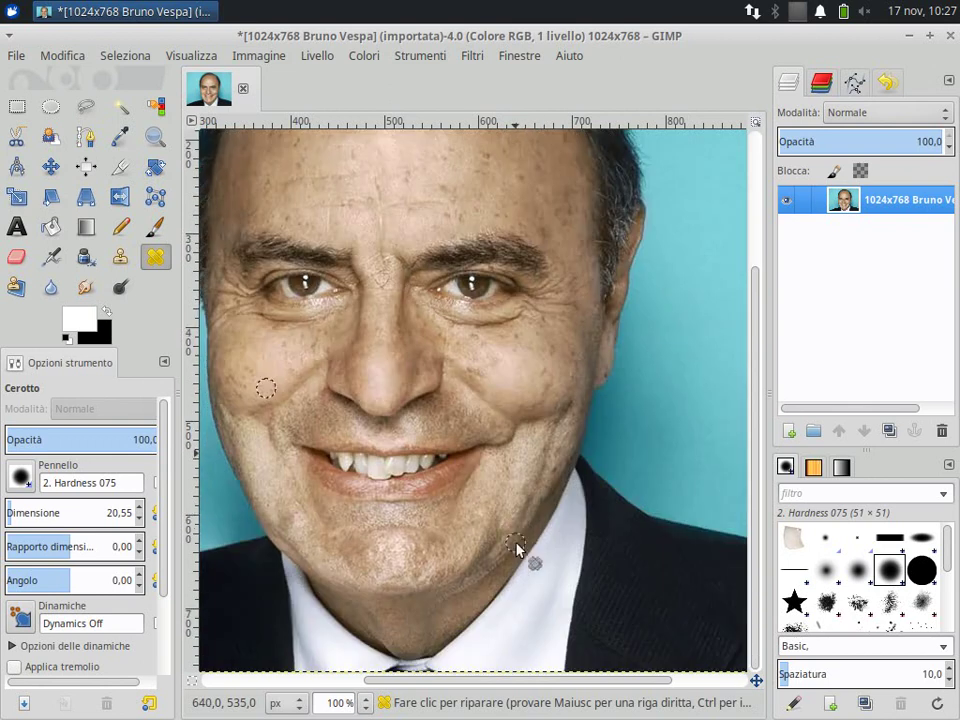
left_click(539, 472, "ctrl")
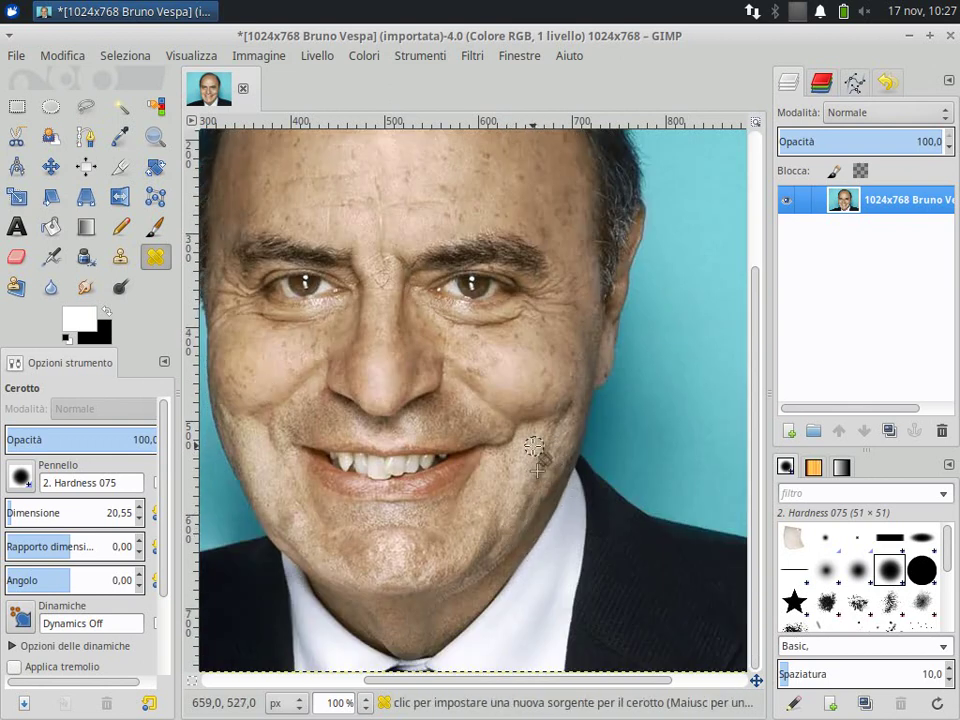
left_click(526, 449, "ctrl")
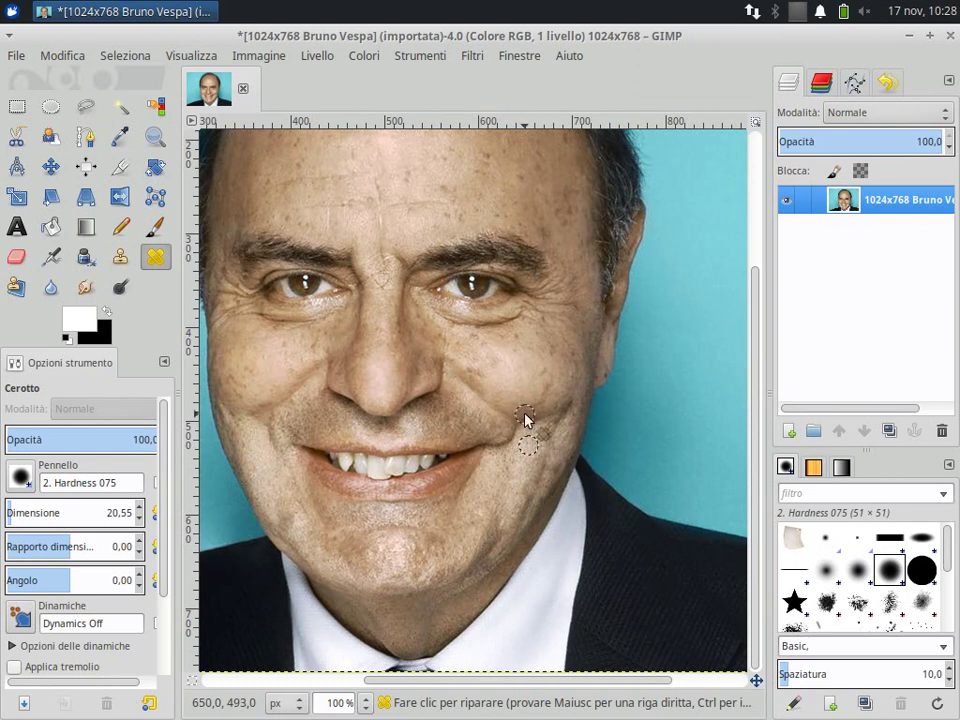
left_click(511, 379, "ctrl")
scroll(517, 390, "up", 3)
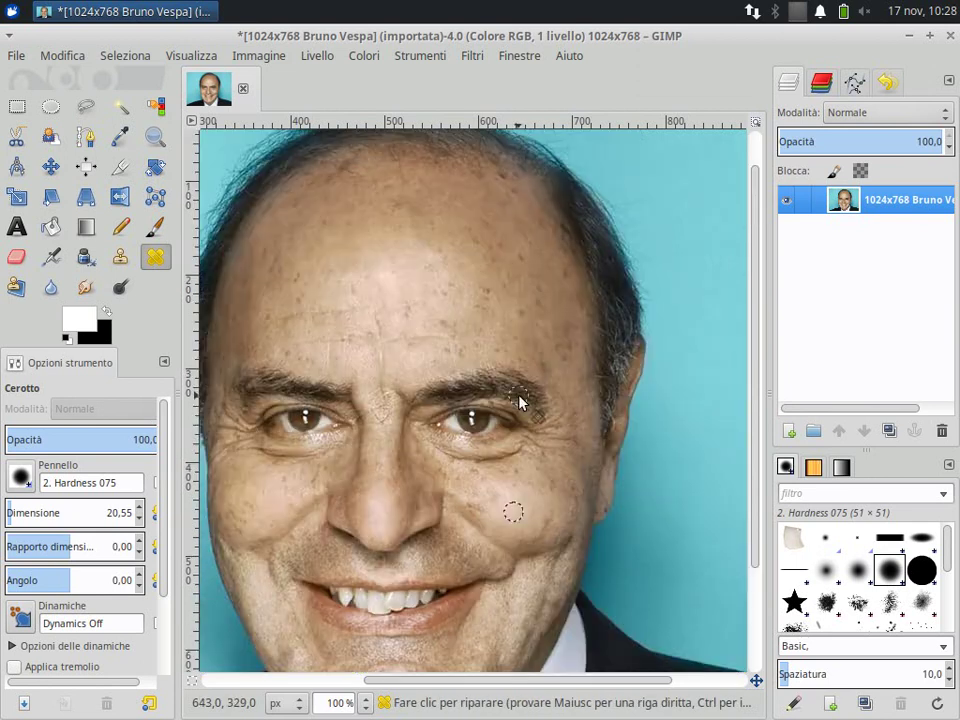
left_click(585, 510, "ctrl")
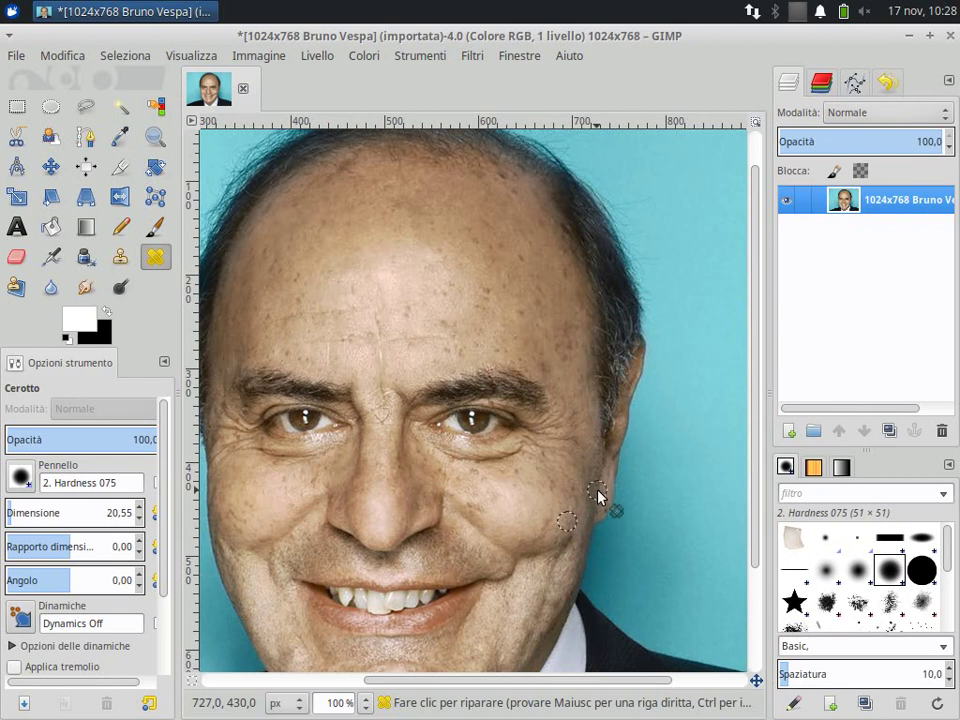
left_click(597, 495, "ctrl")
Heal the spots on the upper right forehead and near the hairline.
left_click(508, 309, "ctrl")
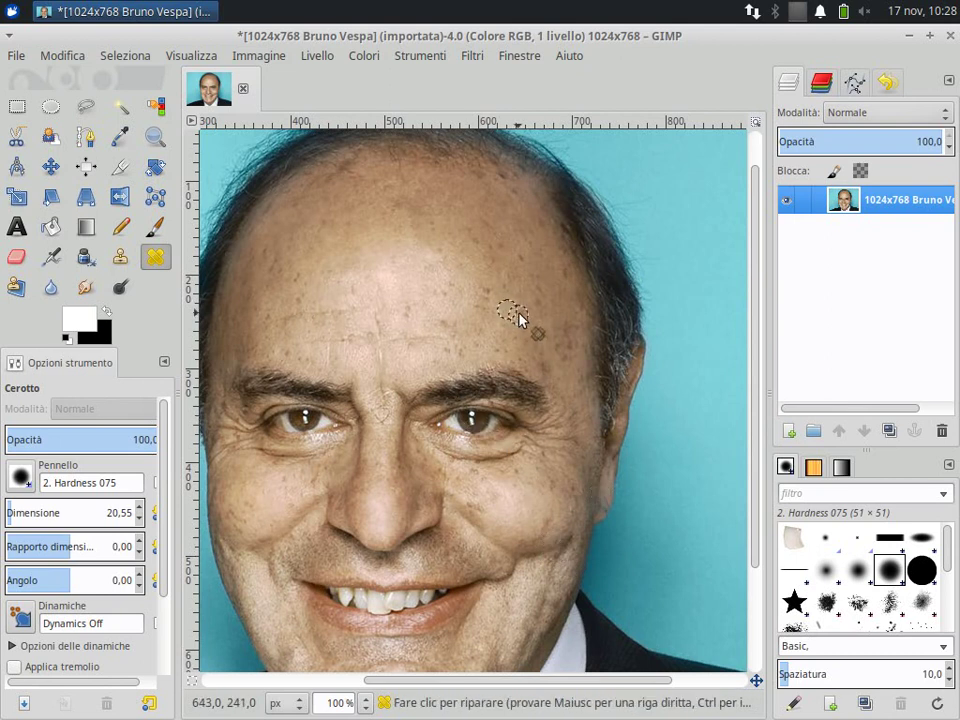
left_click(481, 272, "ctrl")
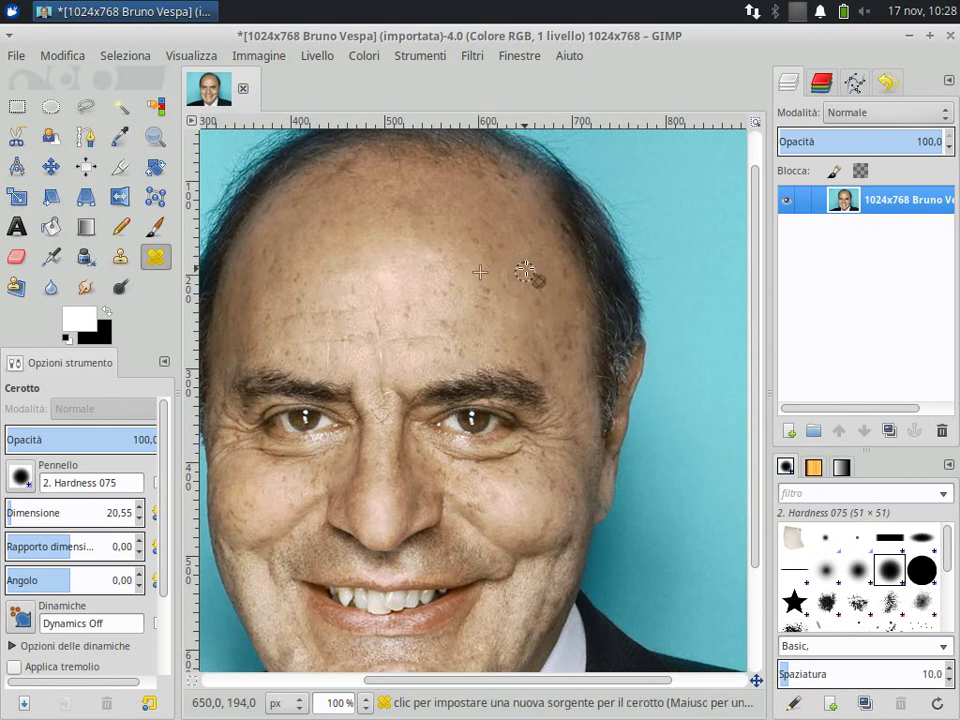
left_click(525, 268, "ctrl")
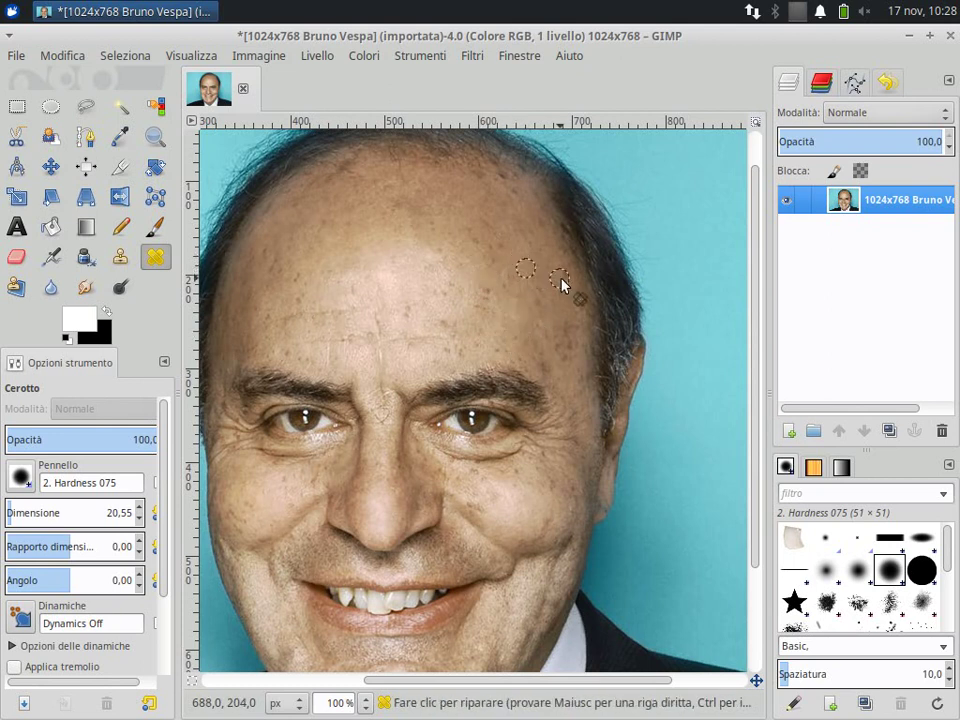
left_click(502, 176, "ctrl")
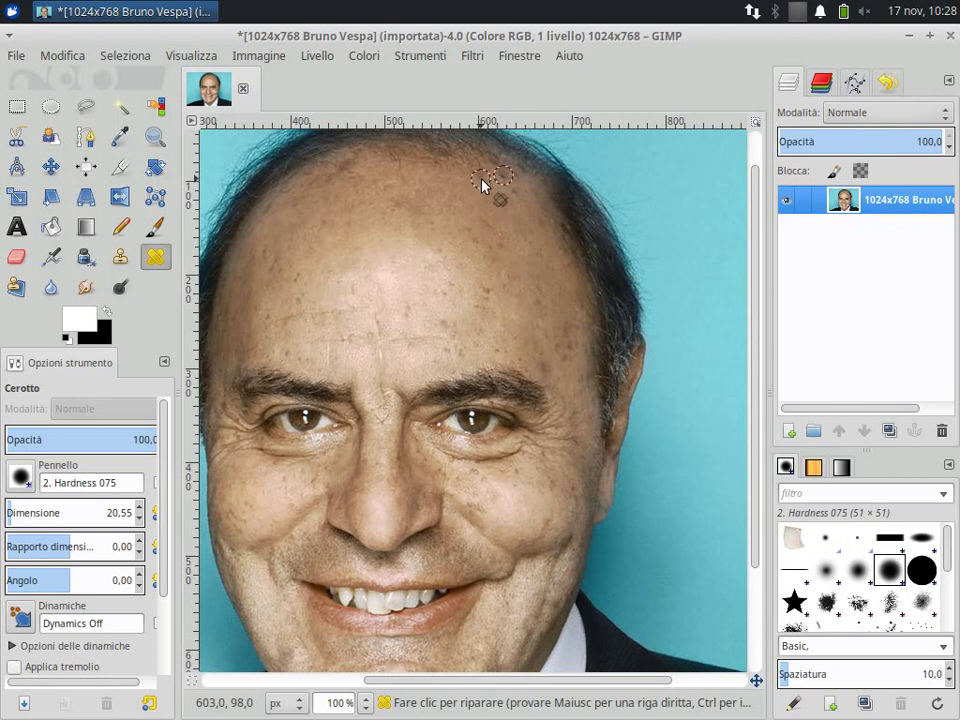
left_click(480, 210, "ctrl")
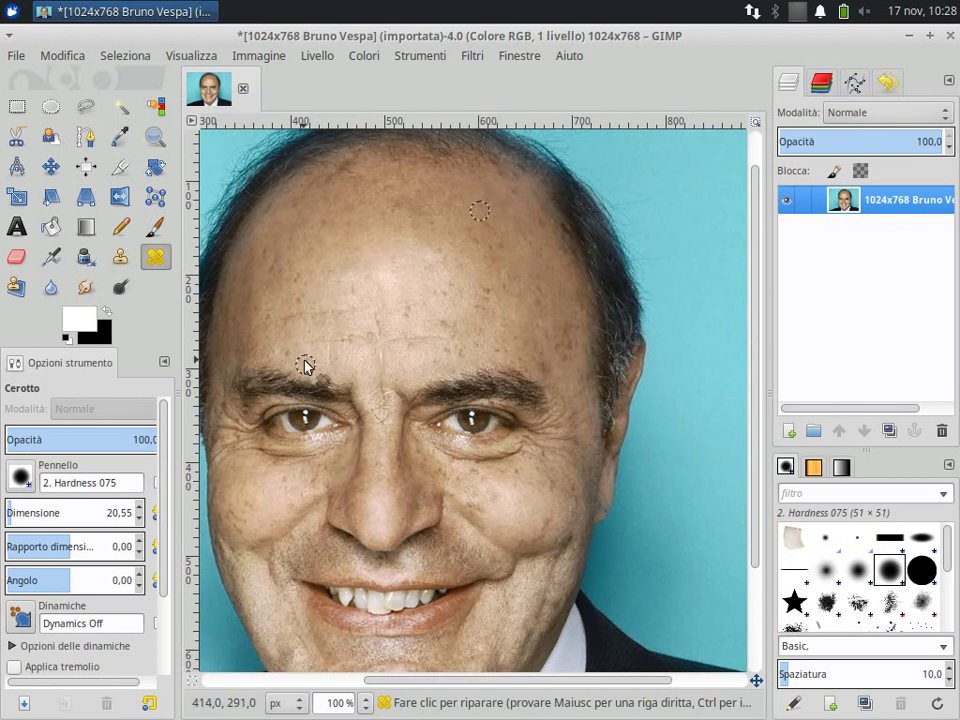
left_click(543, 233, "ctrl")
Heal blemishes between the eyebrows and on the right cheek, then zoom out to 50%.
left_click(417, 358, "ctrl")
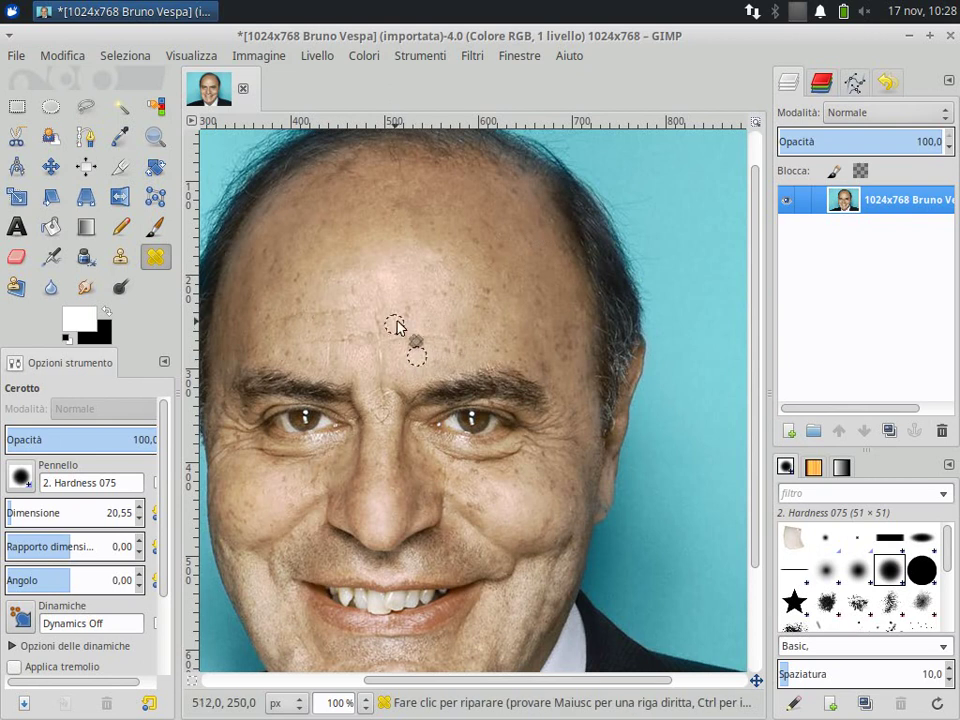
left_click(398, 324, "ctrl")
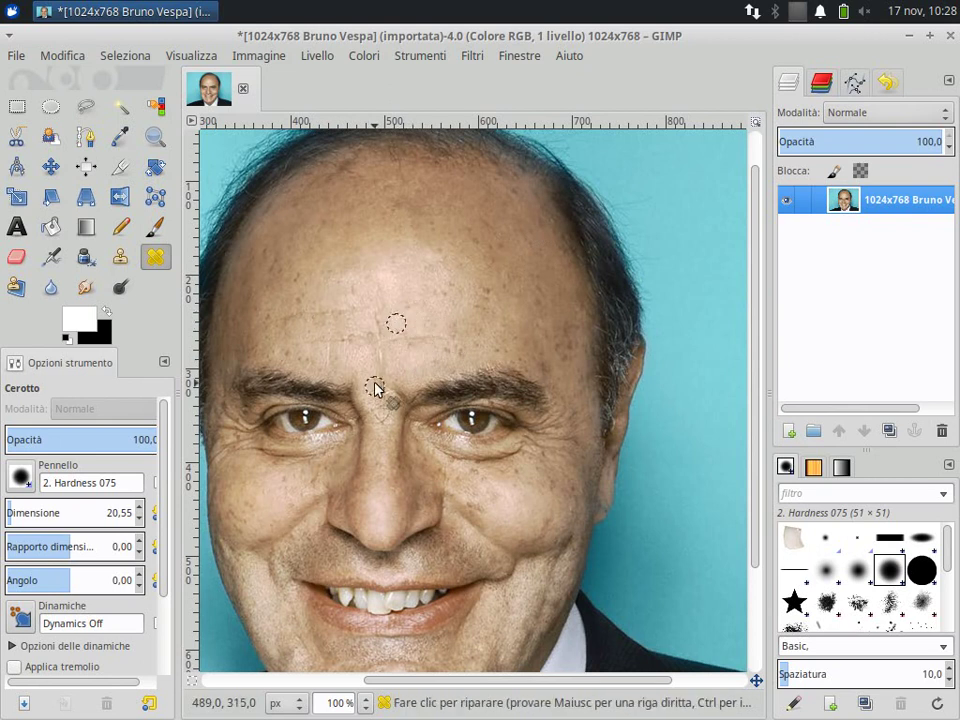
left_click(316, 347, "ctrl")
scroll(380, 400, "down", 3)
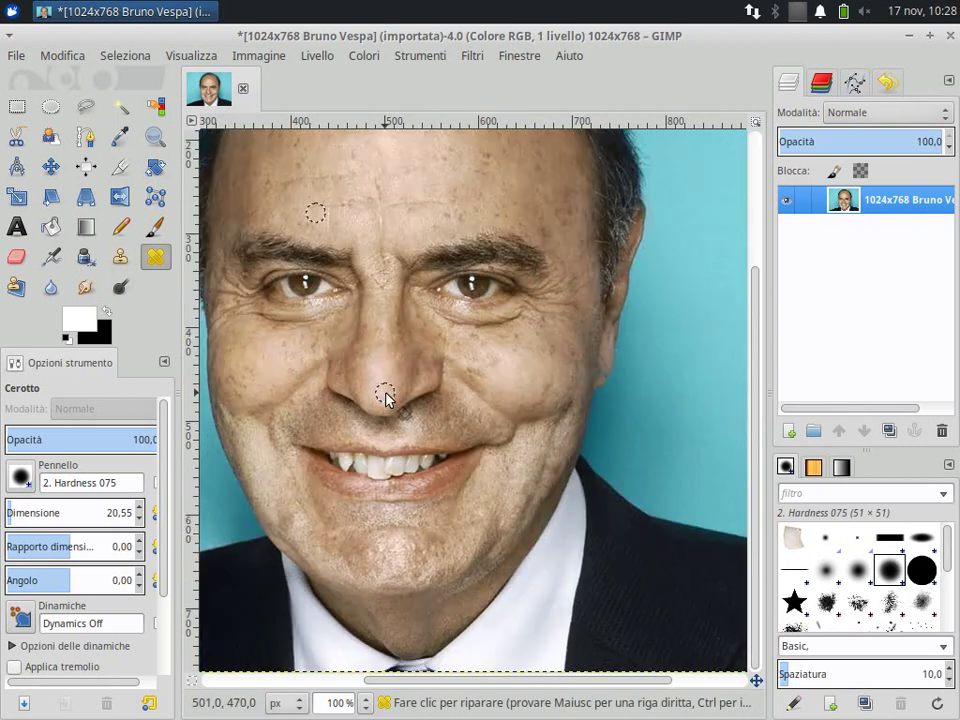
left_click(559, 407, "ctrl")
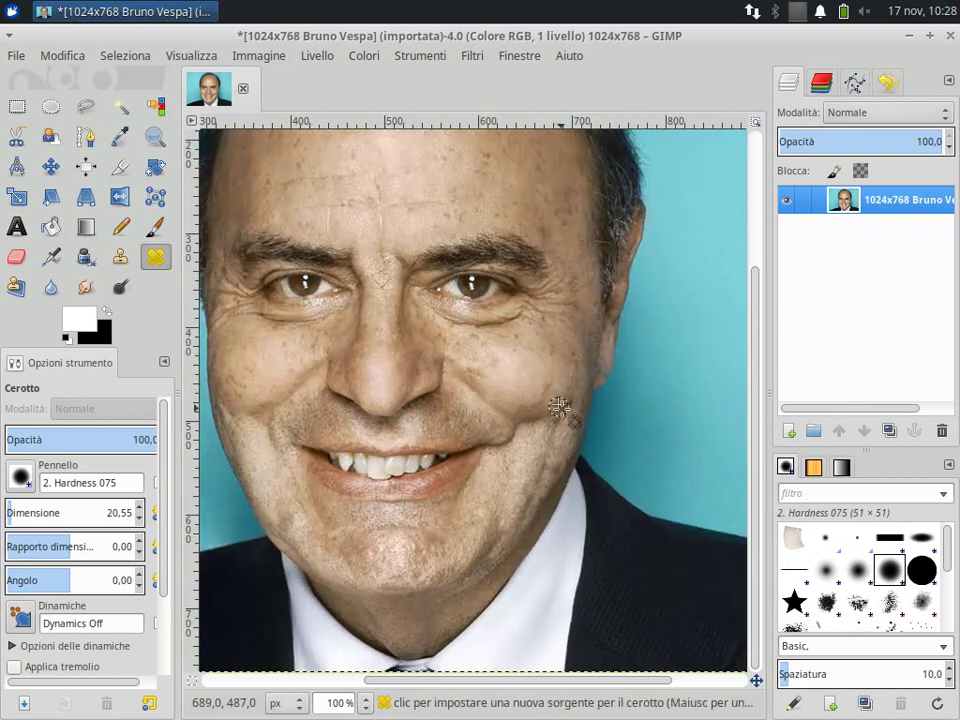
scroll(540, 404, "up", 1)
scroll(500, 392, "up", 2)
scroll(520, 420, "down", 2, "ctrl")
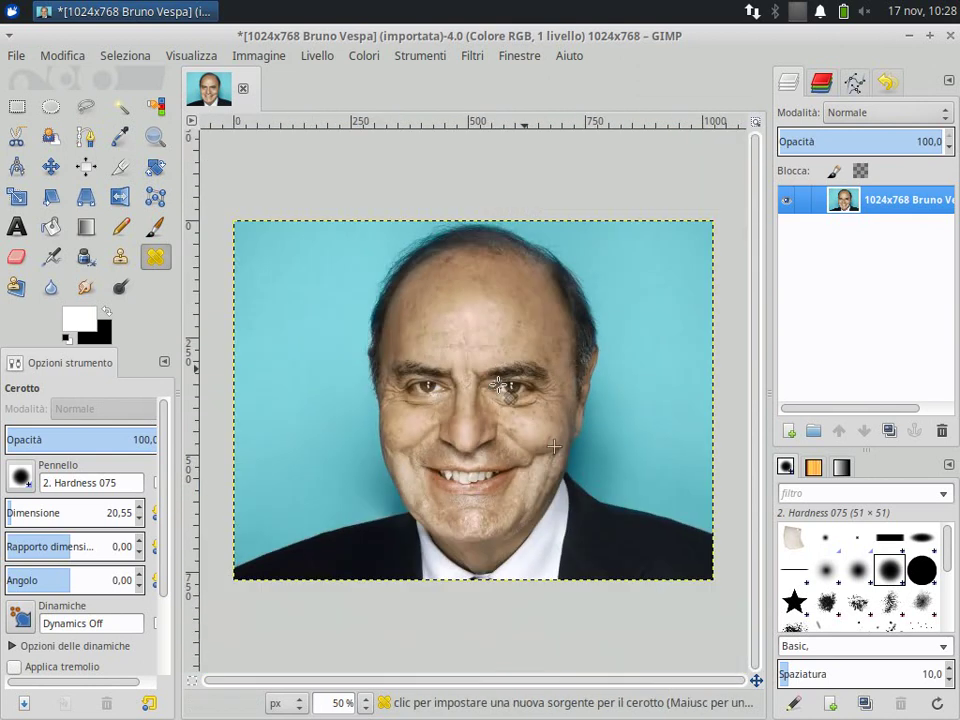
scroll(570, 455, "up", 1, "ctrl")
scroll(500, 392, "down", 2, "ctrl")
scroll(510, 450, "up", 2, "ctrl")
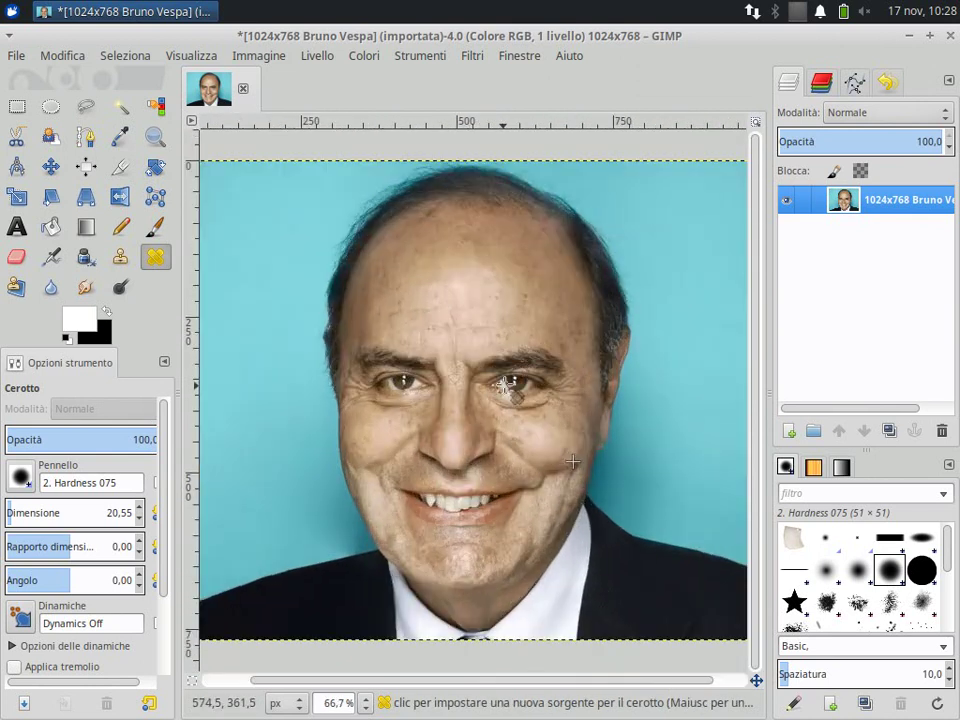
scroll(731, 315, "down", 1, "ctrl")
Rename the image layer to 'Livello di Sfondo'.
double_click(902, 200)
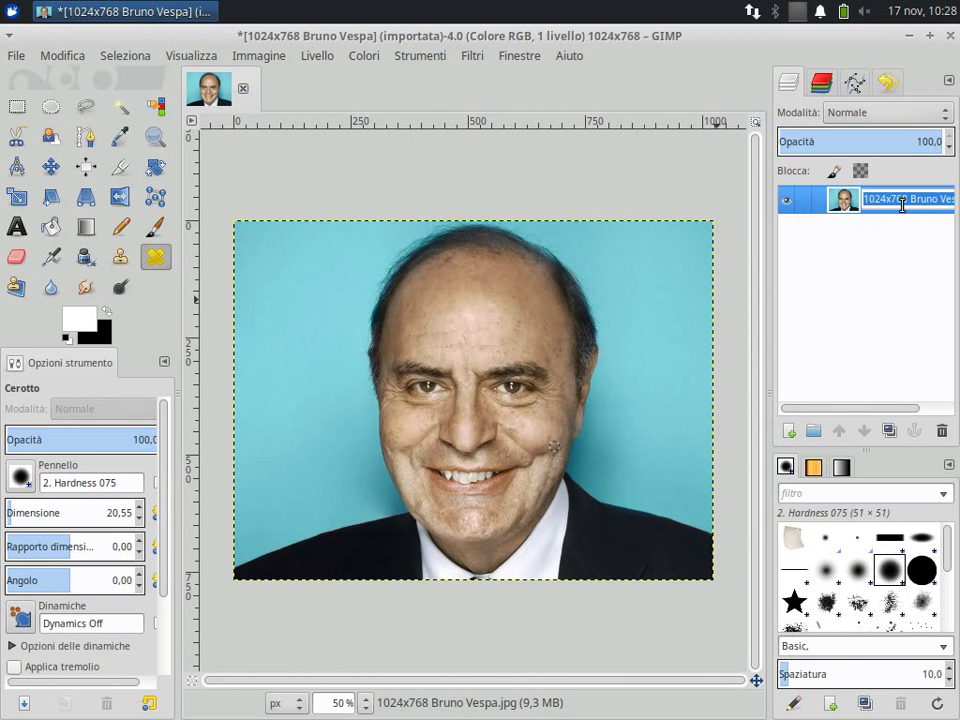
type("Livello di Sfondo")
key("Return")
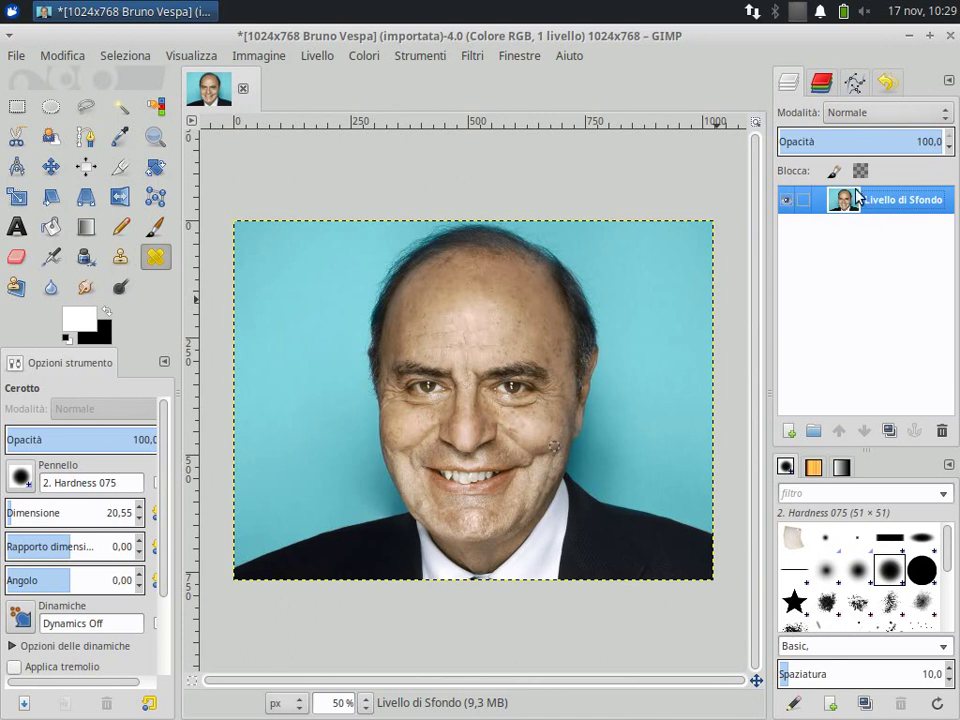
Duplicate the background layer and rename the copy to 'Livello di Maschera'.
right_click(843, 202)
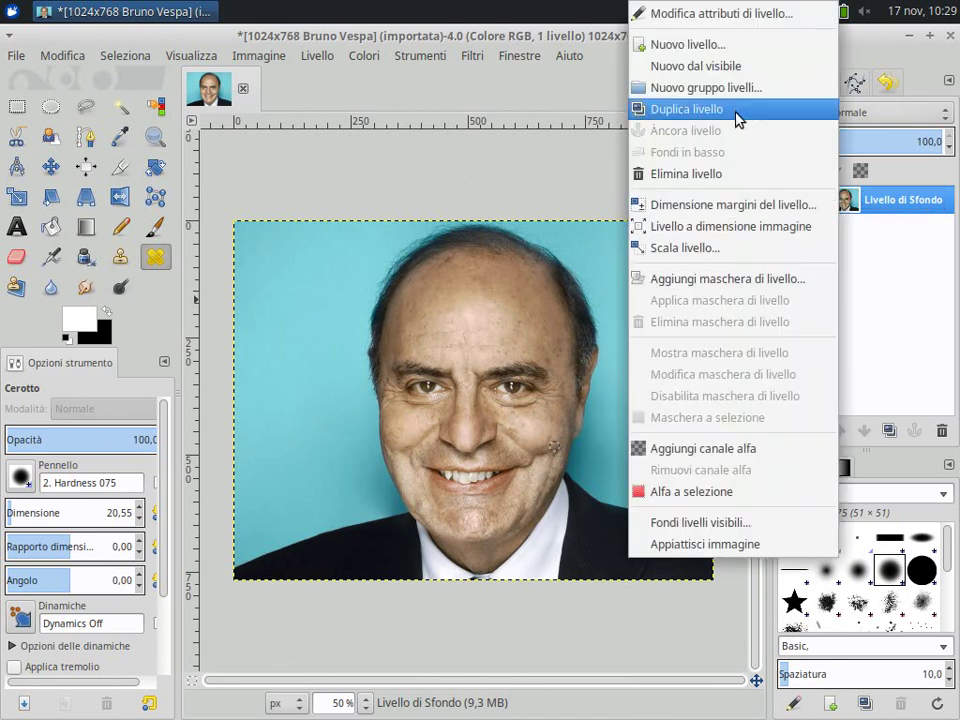
left_click(733, 109)
double_click(885, 199)
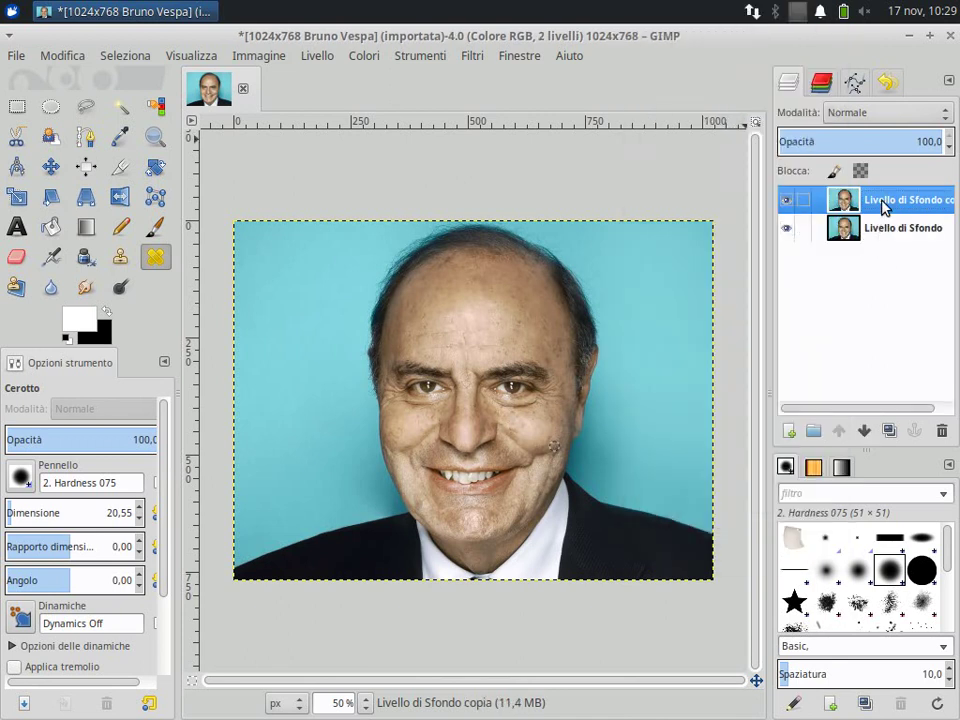
type("Li")
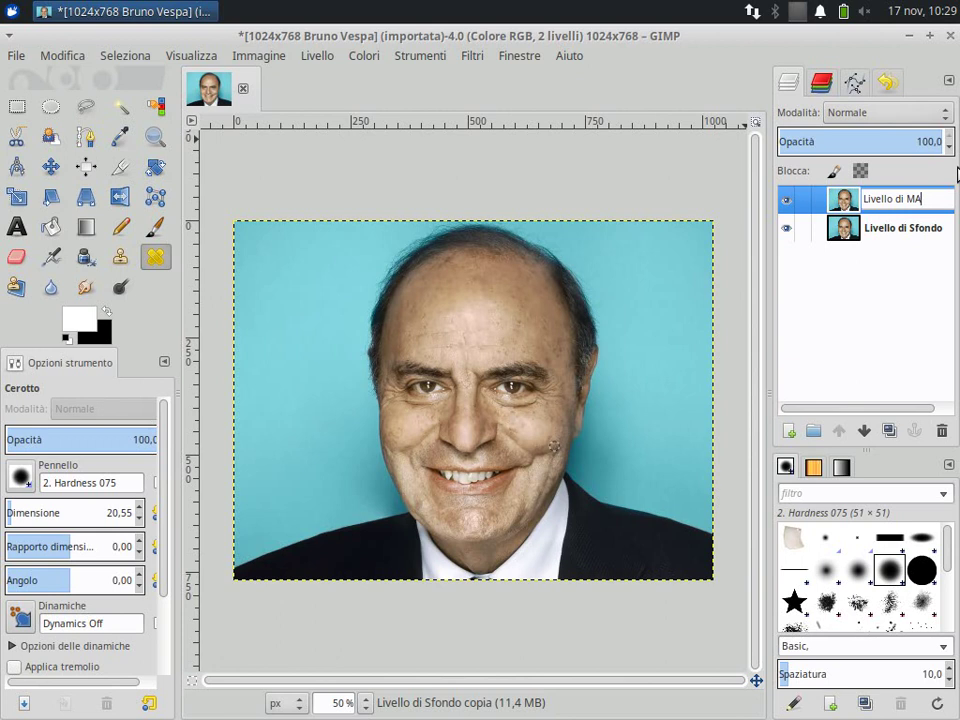
type("ascher")
key("Return")
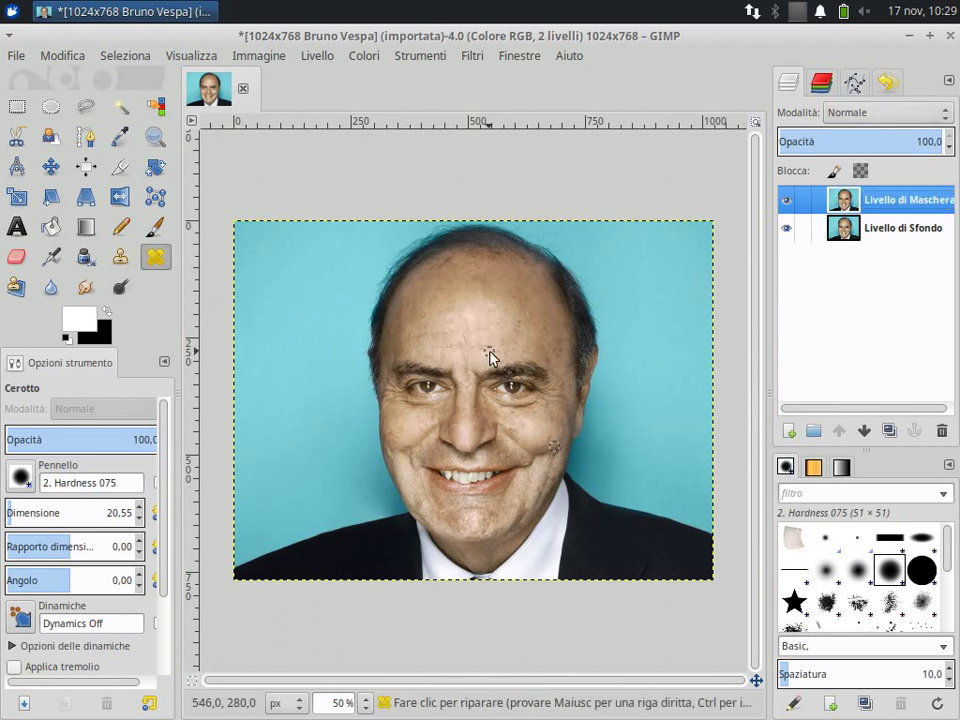
Apply a 6.0 px Gaussian blur (Filtri > Sfocature > Gaussiana) to Livello di Maschera.
left_click(468, 57)
mouse_move(586, 175)
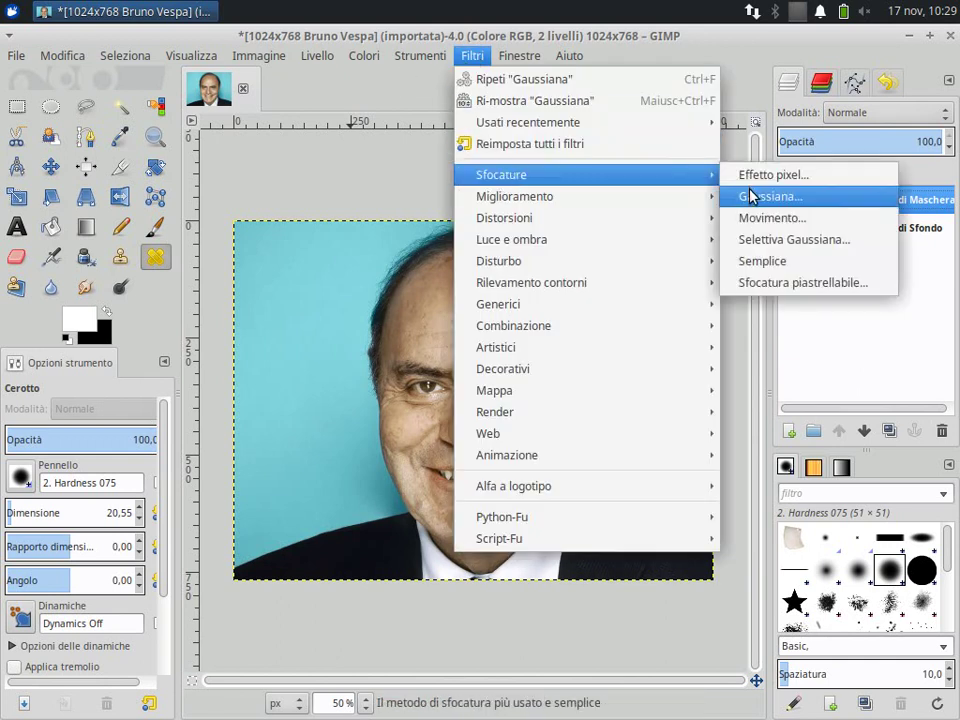
left_click(752, 196)
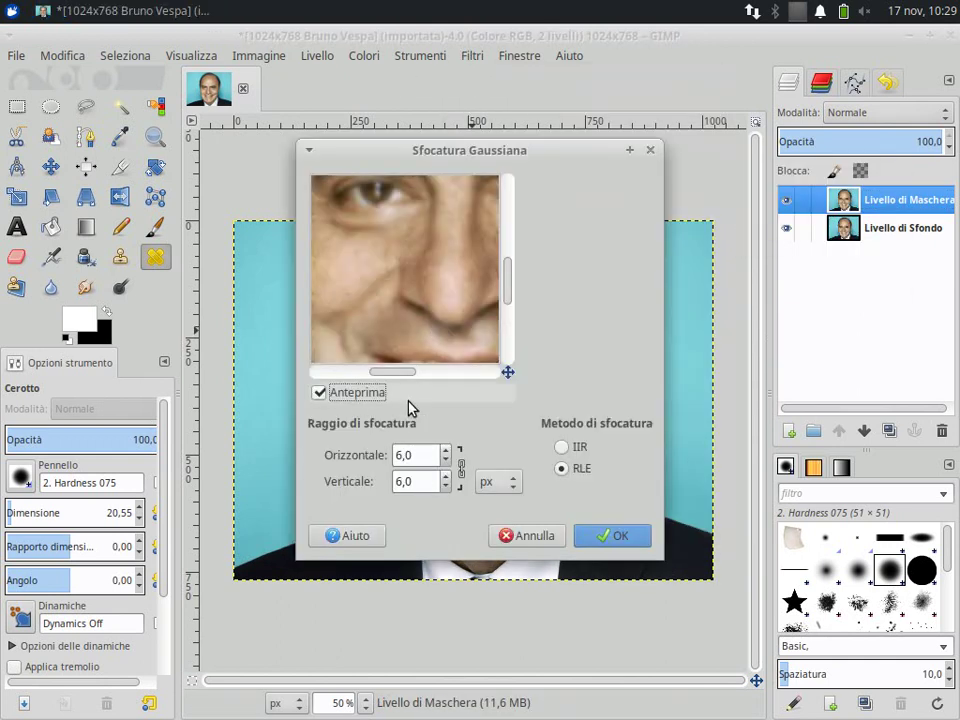
mouse_move(512, 290)
left_mouse_down()
mouse_move(516, 274)
mouse_move(506, 320)
mouse_move(519, 250)
left_mouse_up()
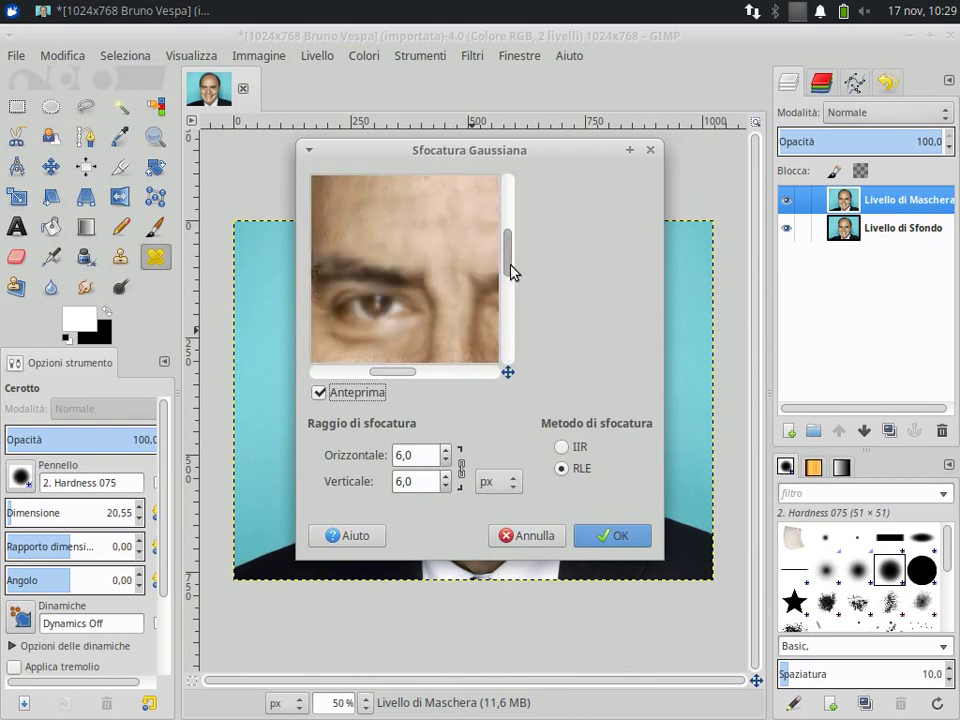
scroll(512, 270, "down", 2)
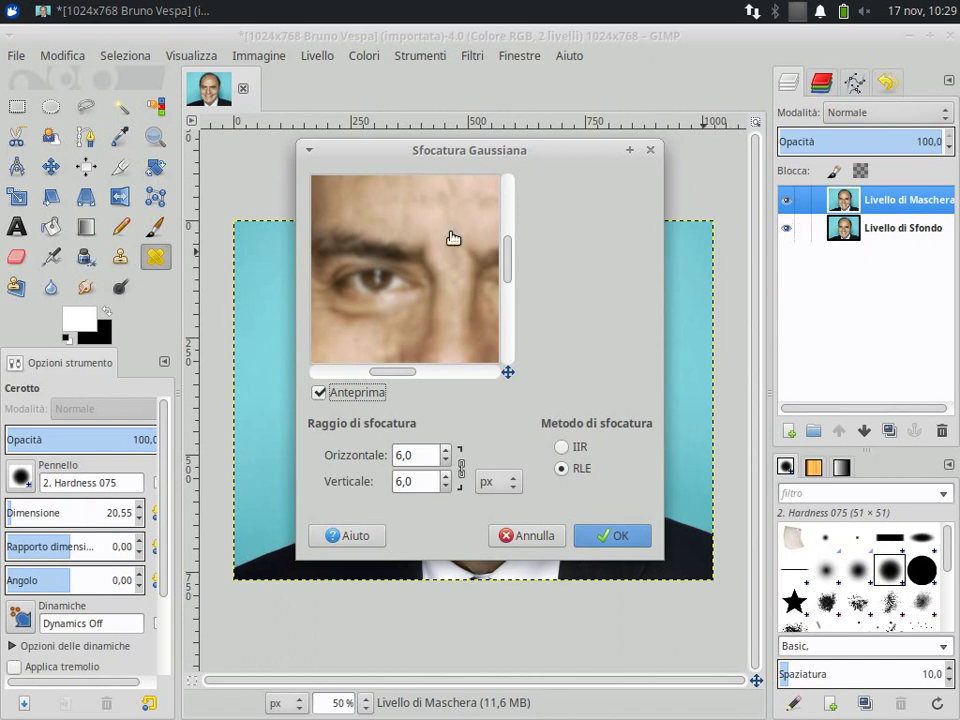
left_click(605, 538)
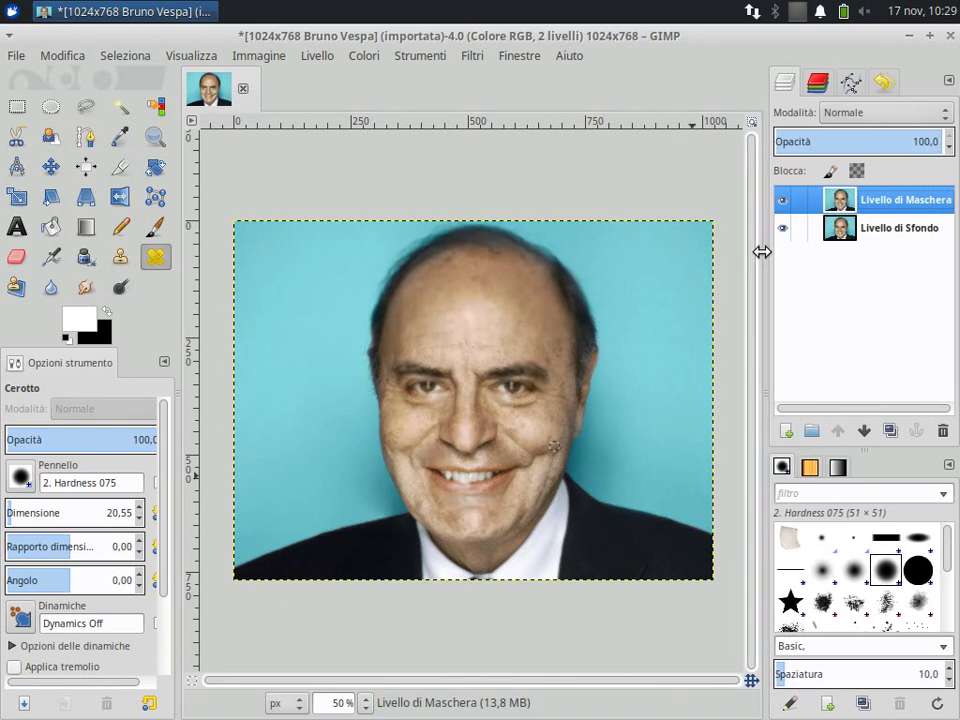
left_click_drag(769, 253, 755, 253)
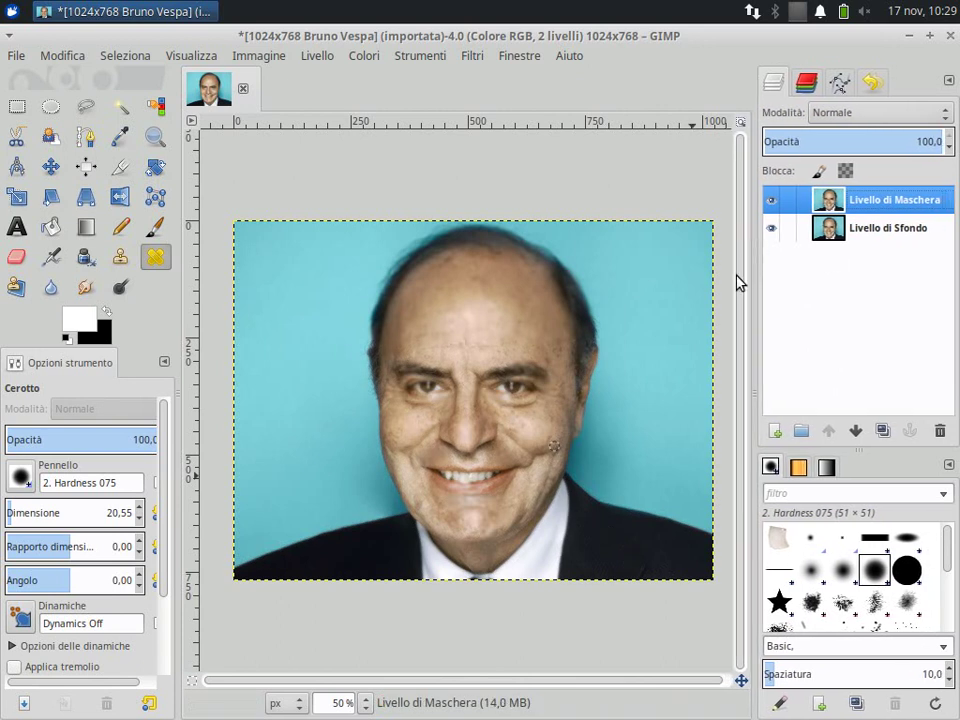
Add a black, fully transparent layer mask to the Livello di Maschera layer.
right_click(889, 203)
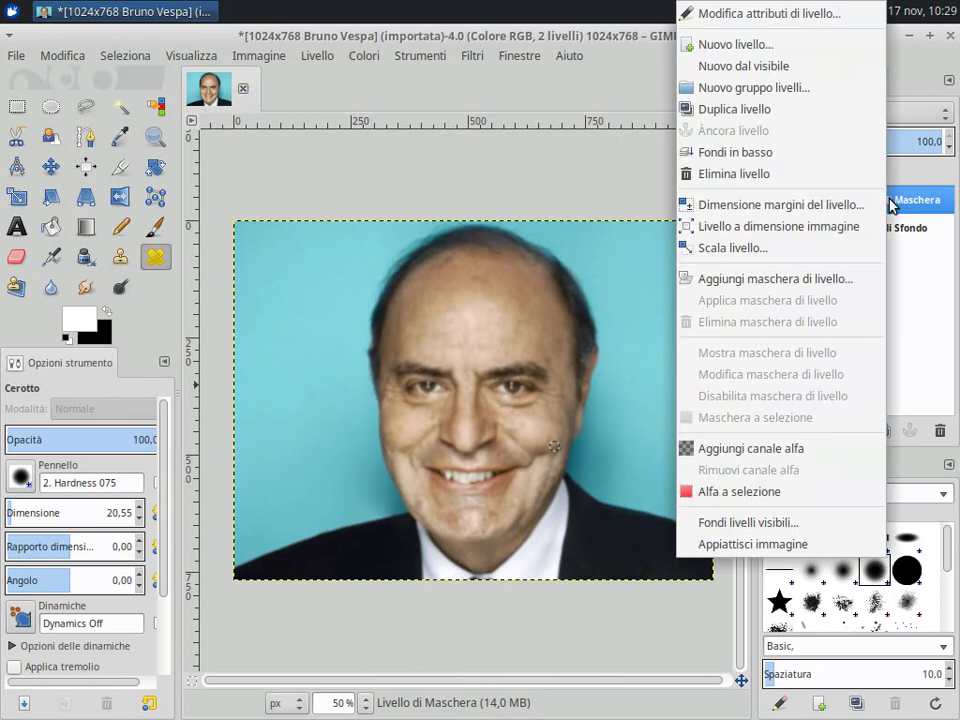
left_click(859, 279)
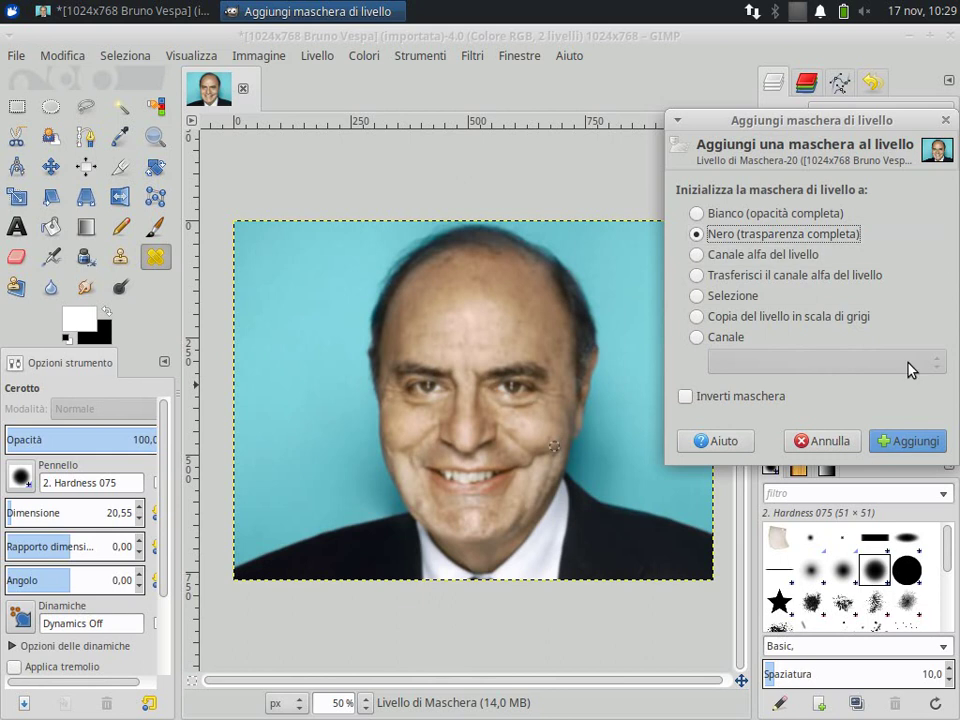
left_click(918, 444)
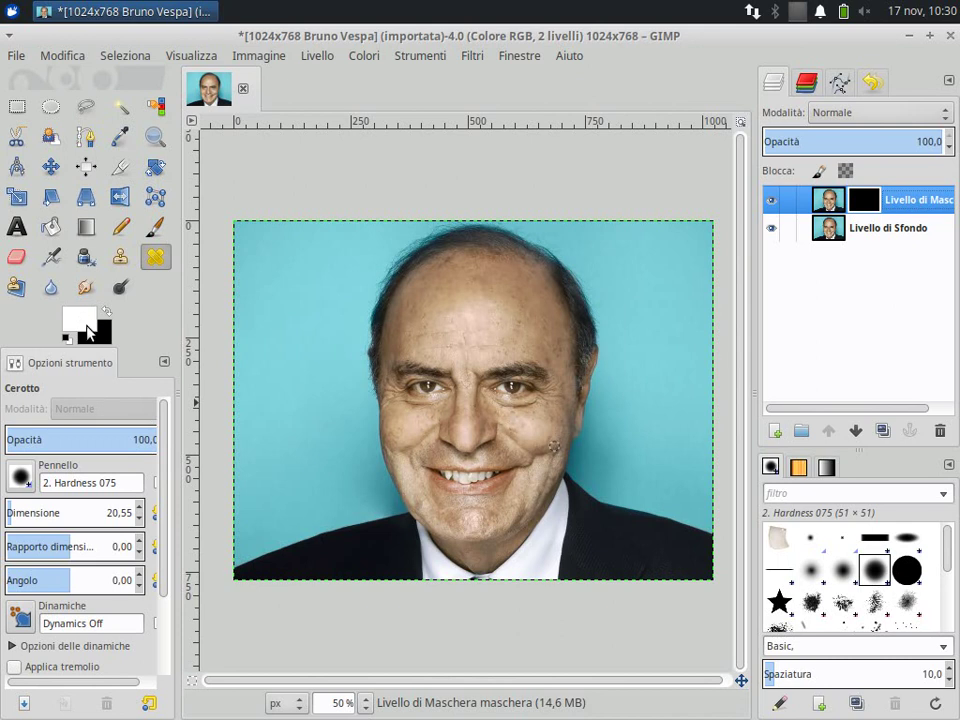
Select the Paintbrush with the '2. Hardness 075' brush.
left_click(155, 226)
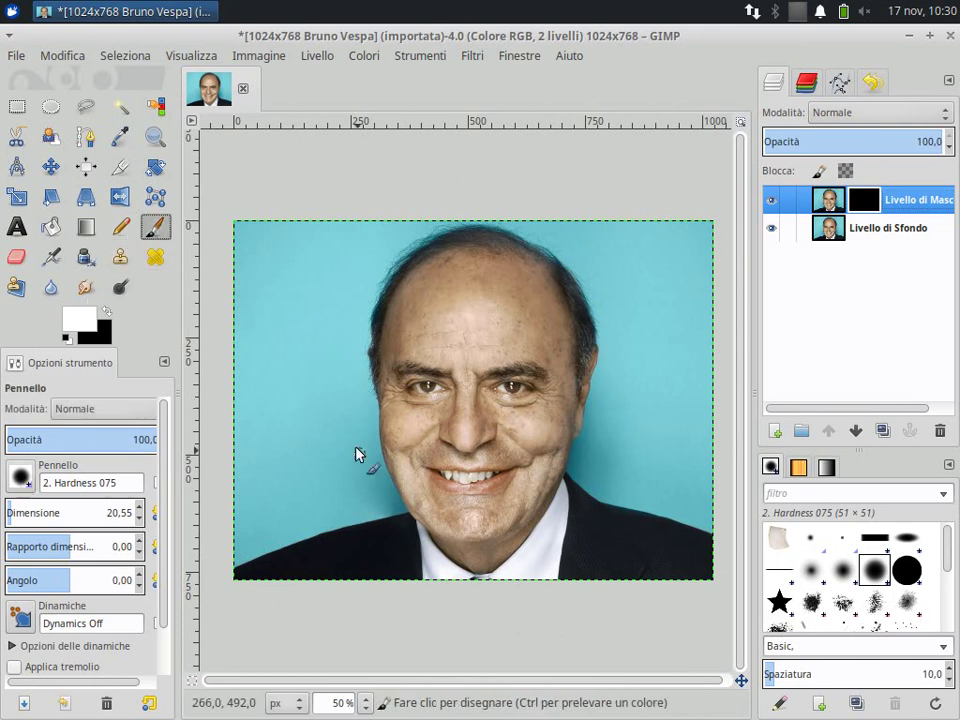
left_click(22, 477)
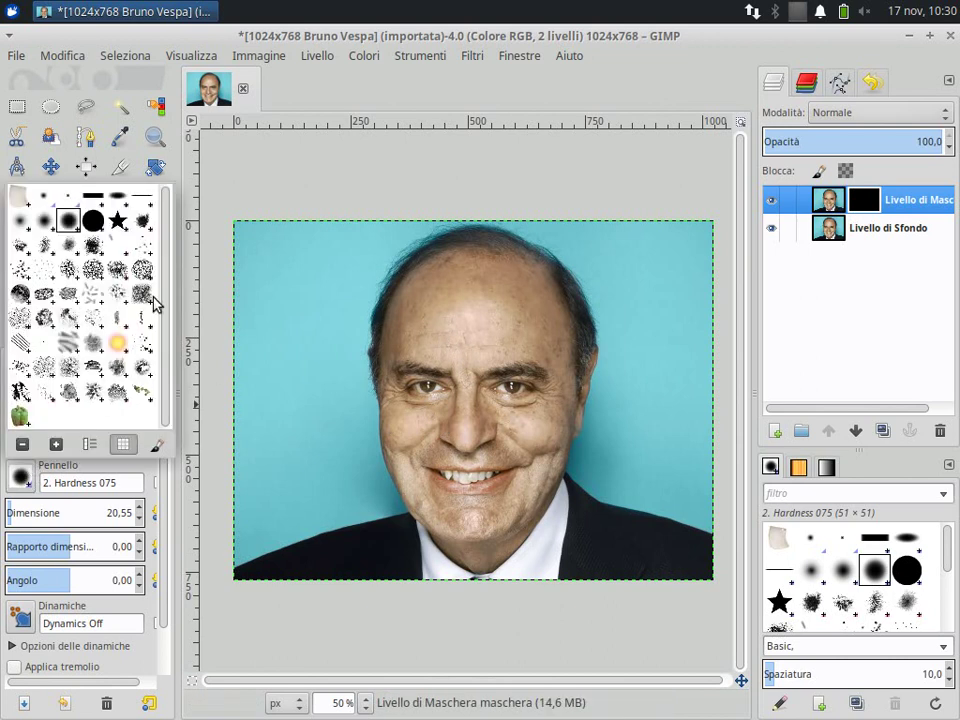
left_click(94, 219)
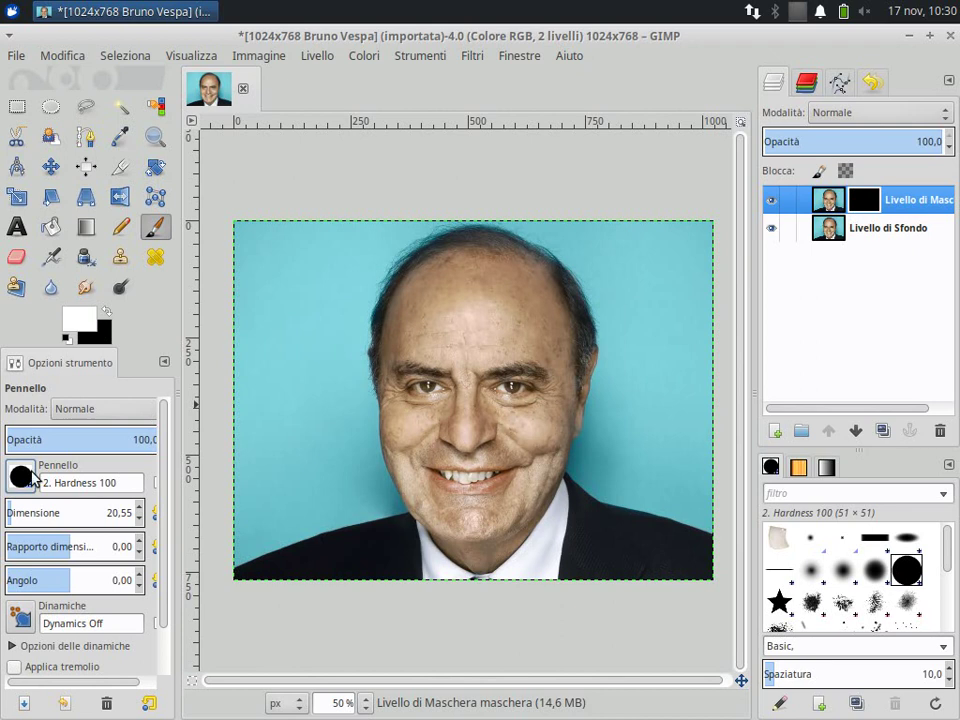
left_click(22, 477)
left_click(72, 222)
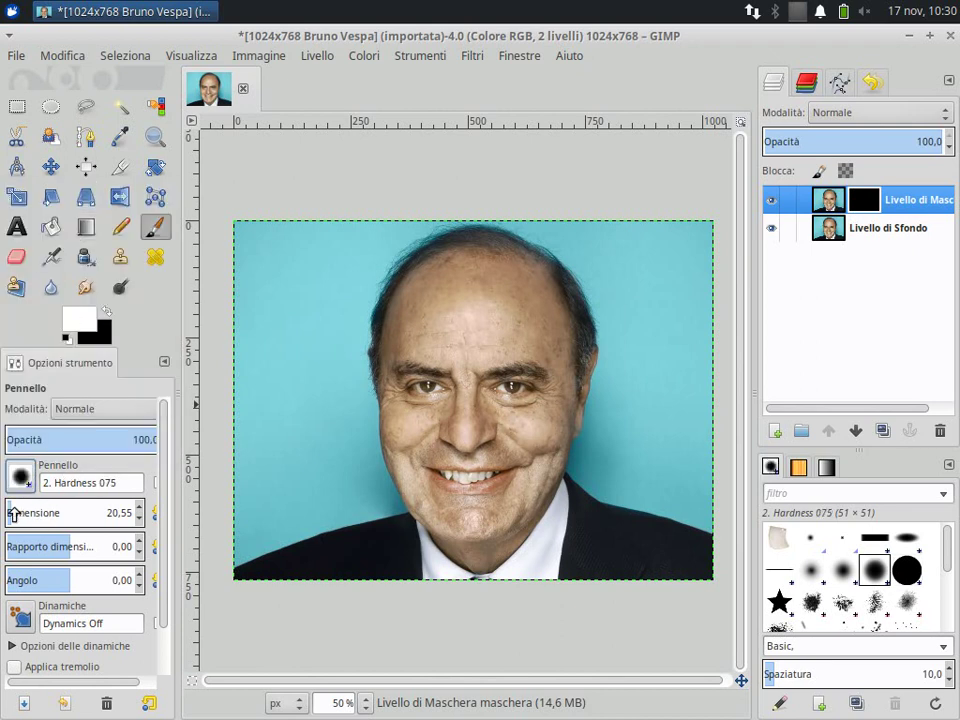
Adjust the paintbrush size to about 73,39 pixels.
scroll(13, 513, "up", 2)
scroll(13, 513, "up", 2)
scroll(13, 513, "up", 2)
scroll(13, 513, "up", 2)
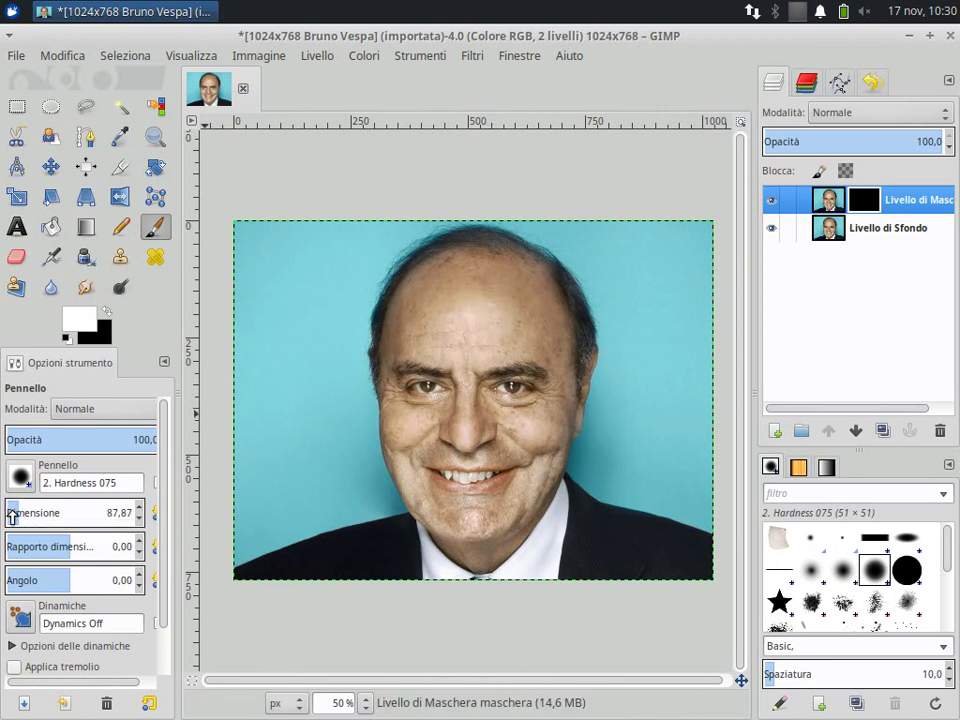
scroll(13, 513, "down", 2)
scroll(11, 515, "down", 2)
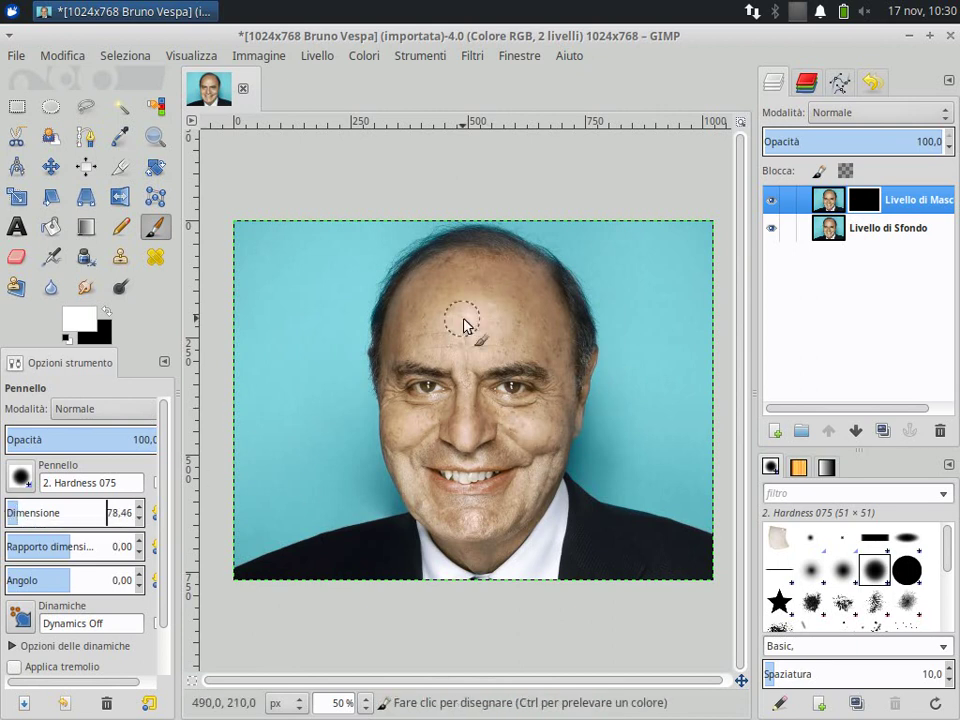
scroll(11, 516, "down", 1)
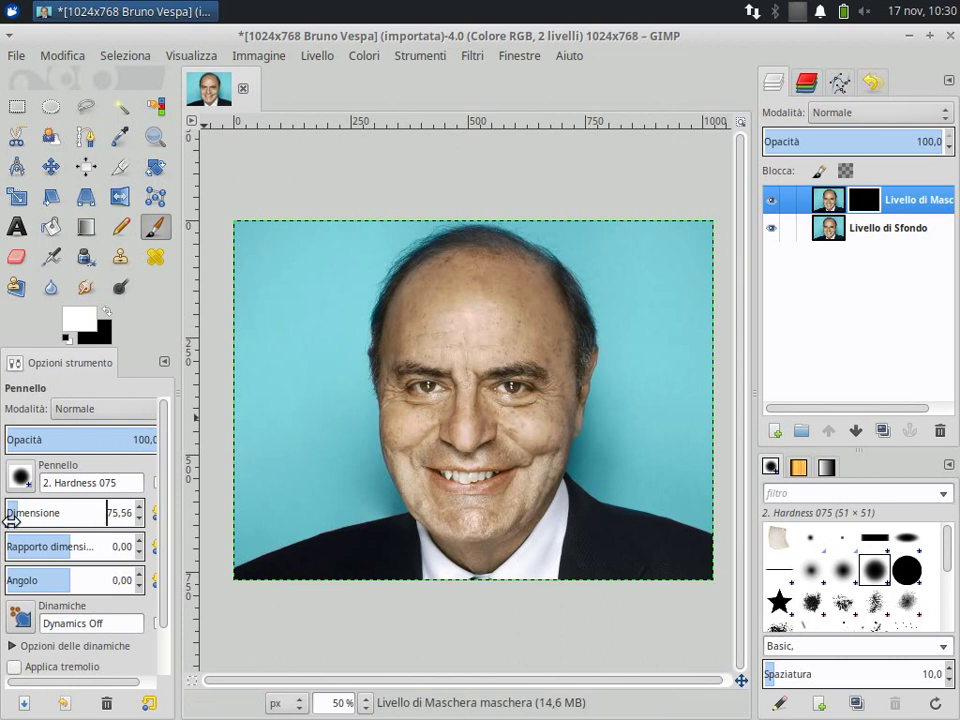
scroll(11, 516, "down", 1)
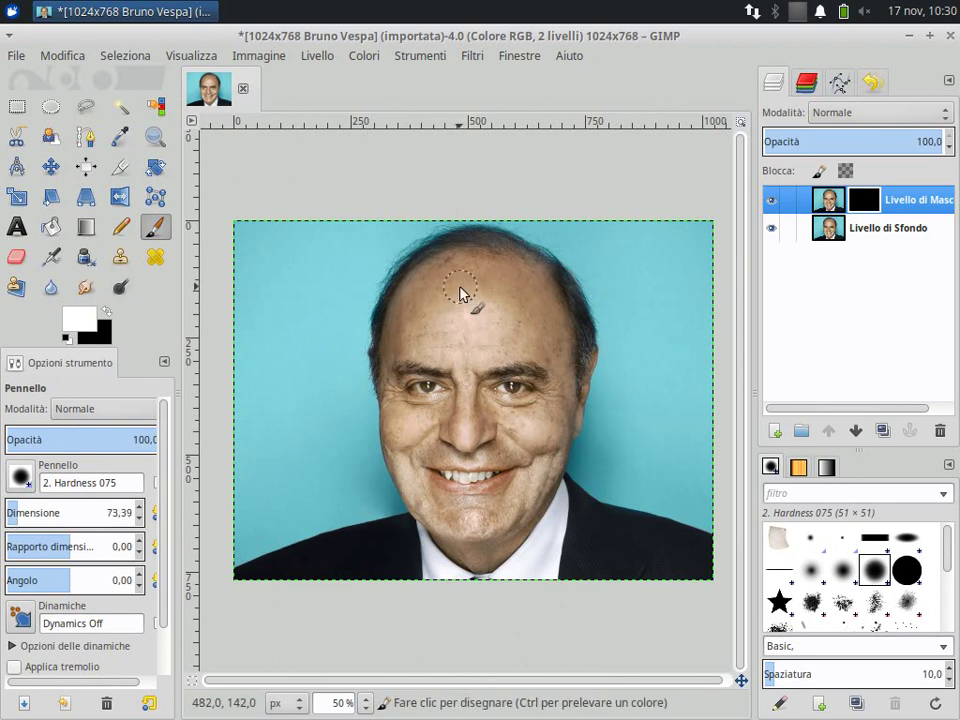
Paint white over the forehead on the mask, then shrink the Paintbrush to about 26.
left_click_drag(465, 277, 437, 299)
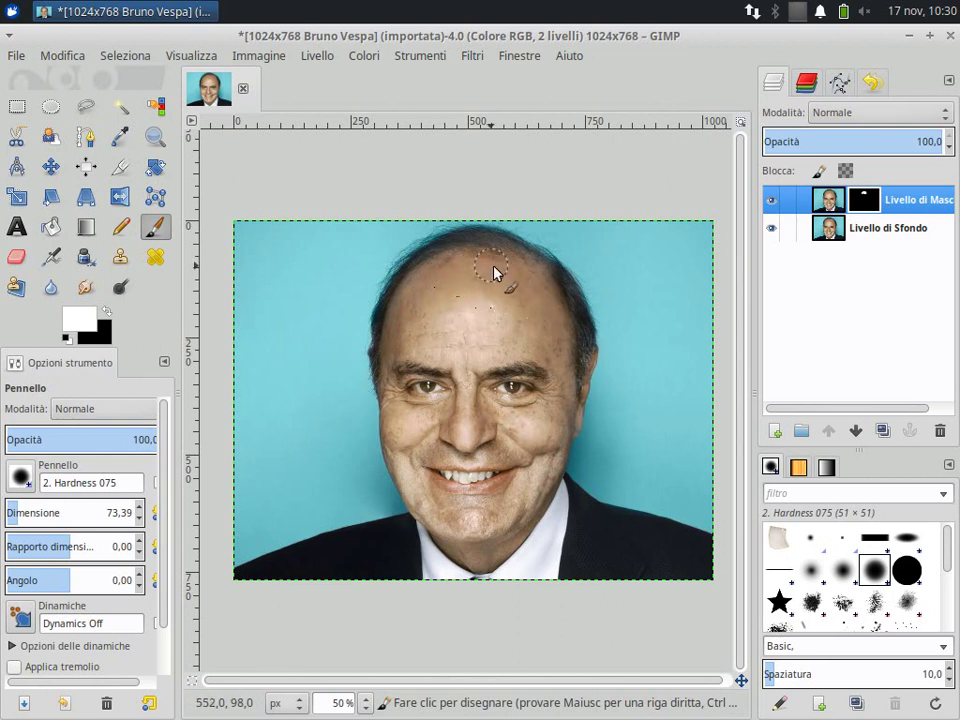
mouse_move(410, 328)
left_mouse_down()
mouse_move(519, 322)
mouse_move(438, 340)
left_mouse_up()
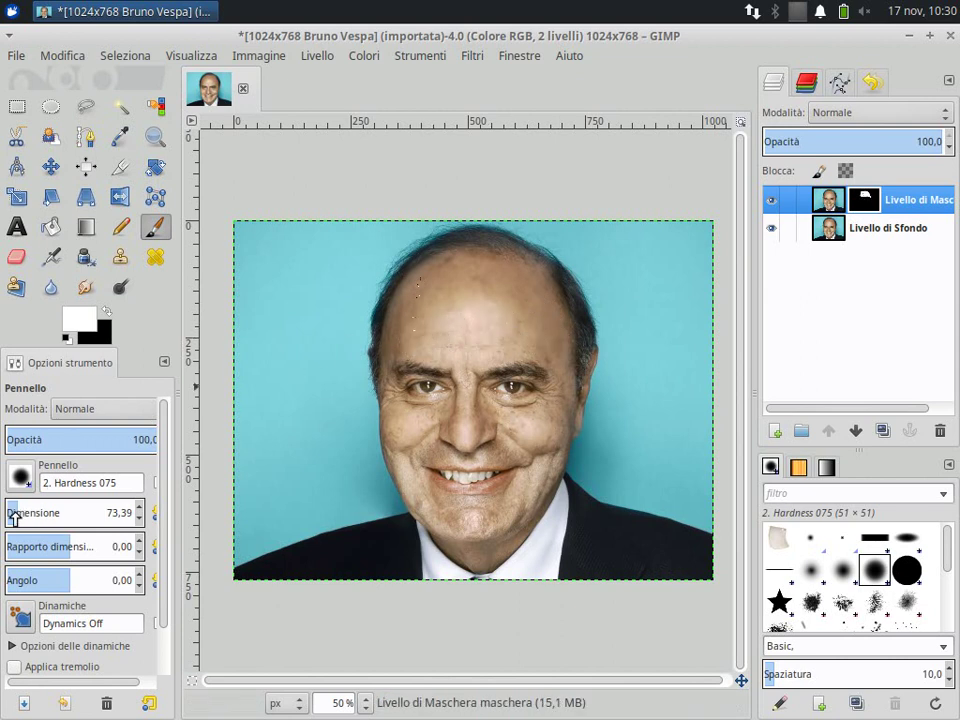
left_click_drag(13, 513, 5, 513)
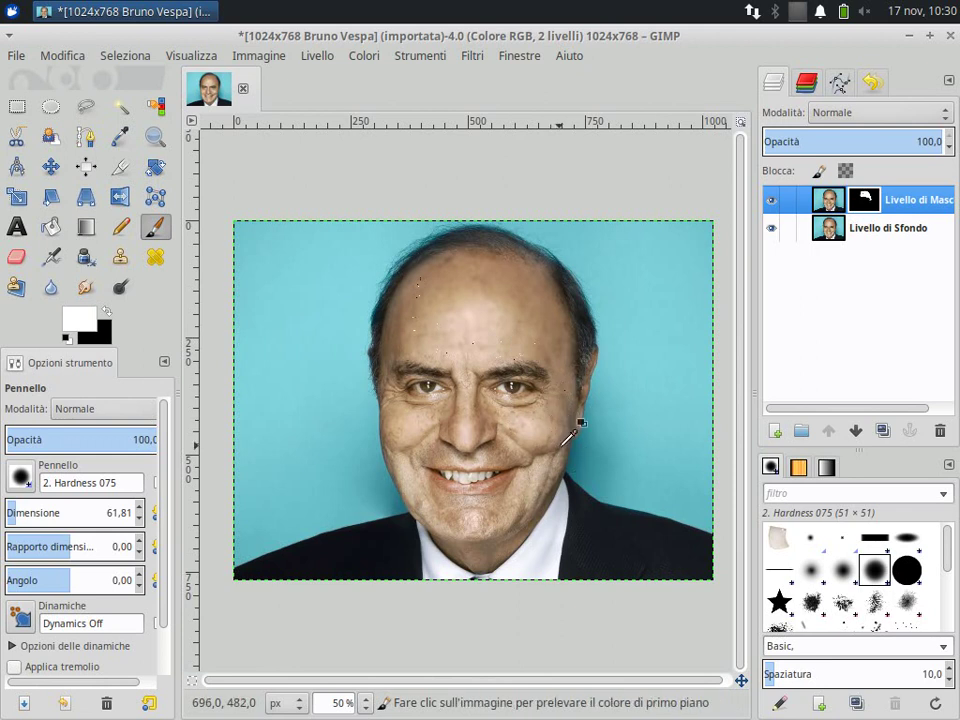
scroll(566, 438, "up", 2, "ctrl")
scroll(560, 440, "up", 1, "ctrl")
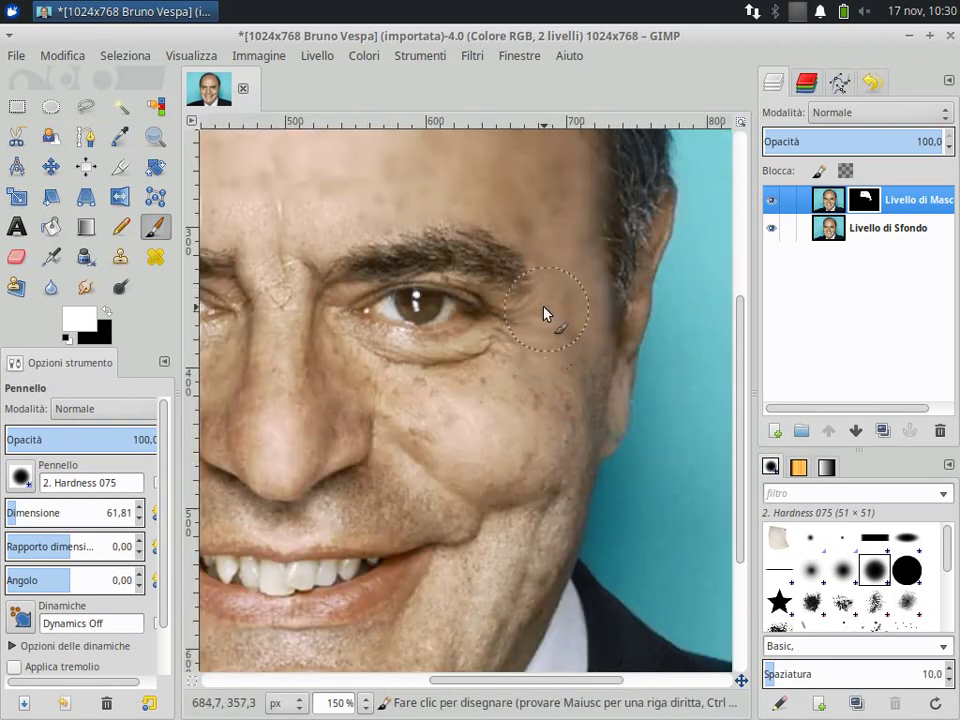
scroll(545, 388, "down", 1, "ctrl")
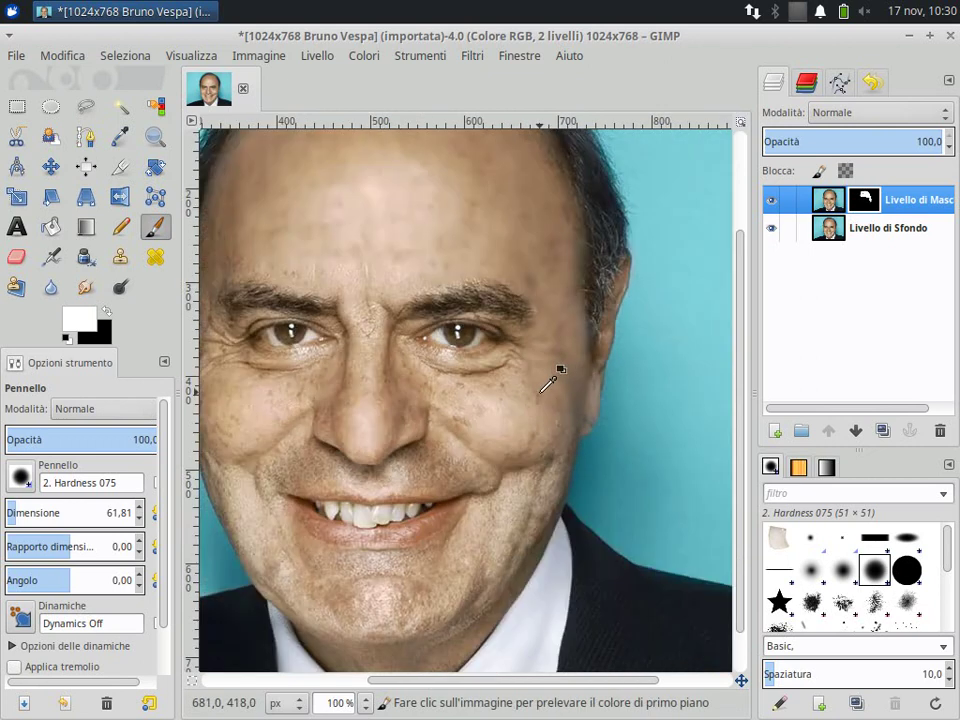
scroll(548, 378, "down", 3, "ctrl")
scroll(538, 380, "up", 3, "ctrl")
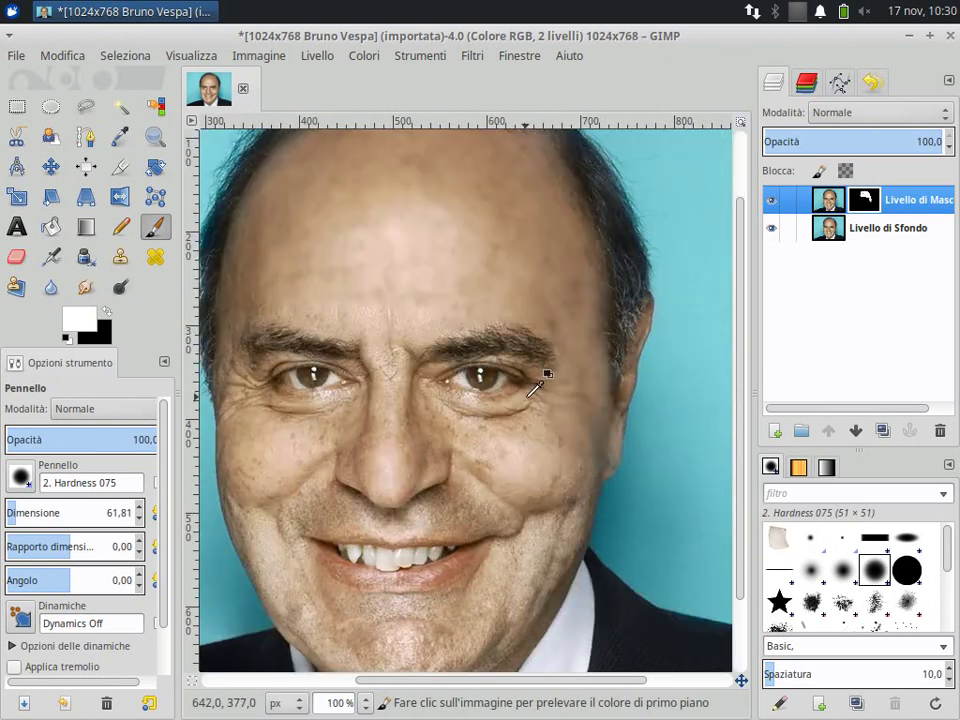
scroll(540, 377, "down", 1, "ctrl")
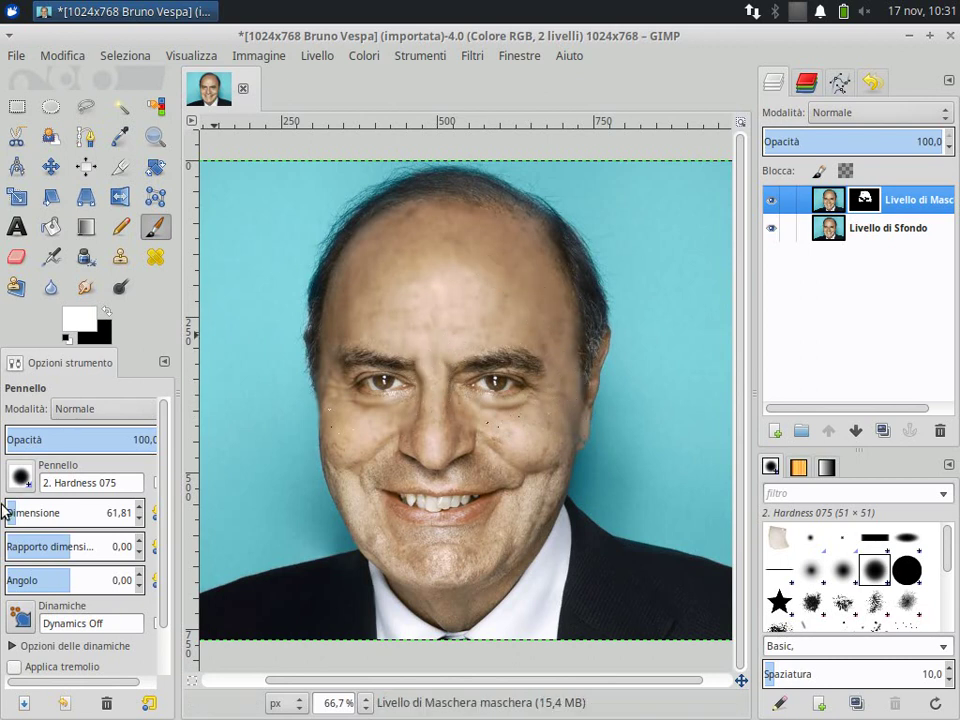
left_click_drag(12, 516, 12, 520)
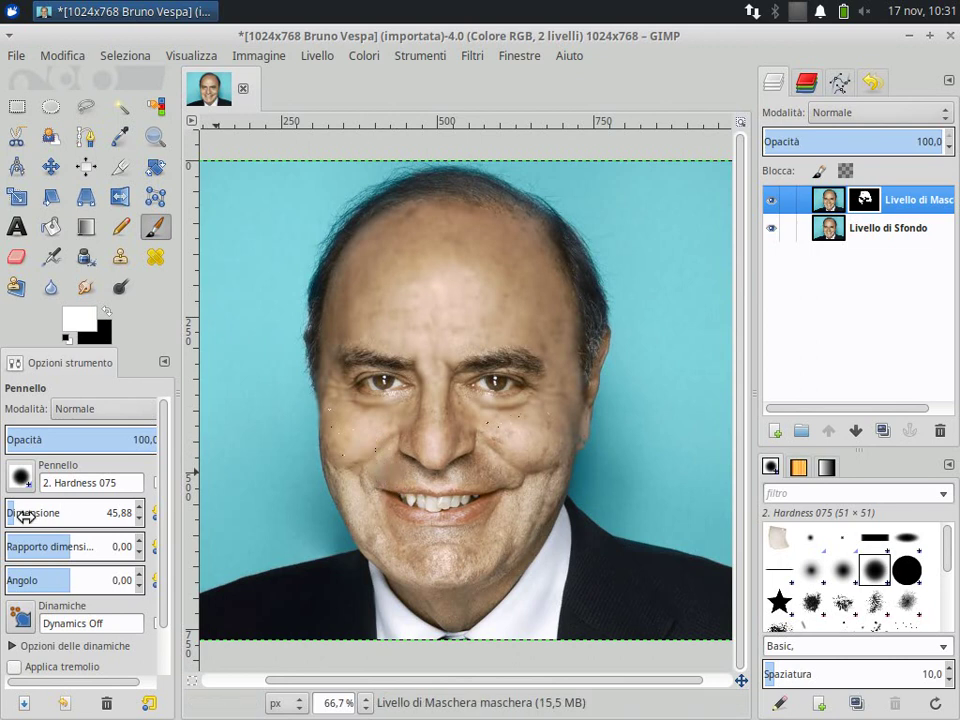
mouse_move(21, 516)
left_mouse_down()
mouse_move(12, 522)
mouse_move(22, 521)
left_mouse_up()
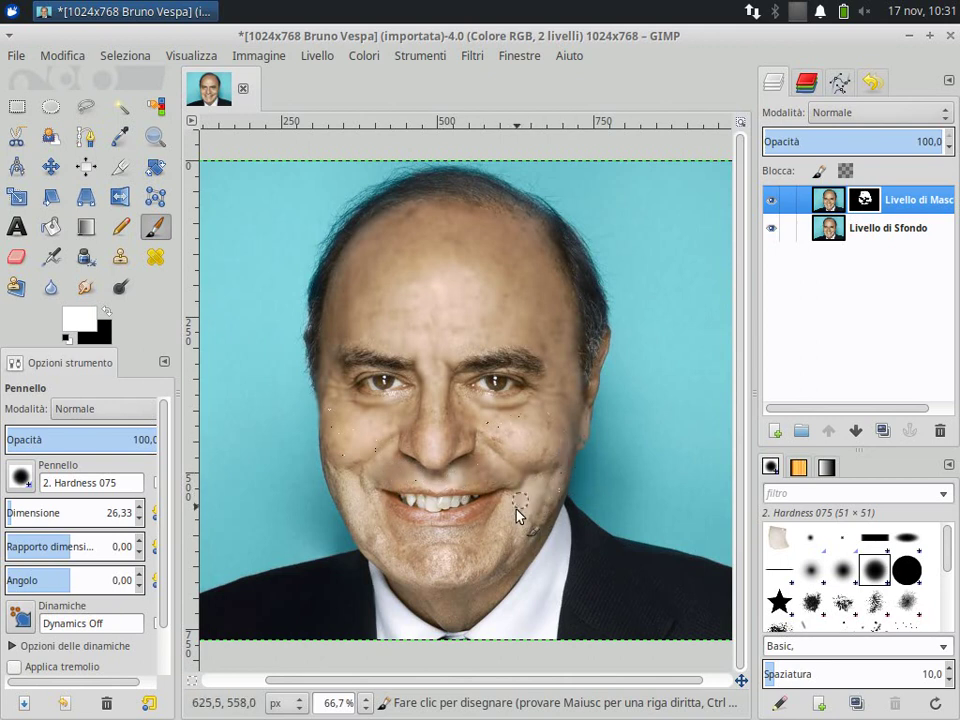
Turn on Mostra maschera di livello to inspect the painted face, then switch it off.
right_click(869, 202)
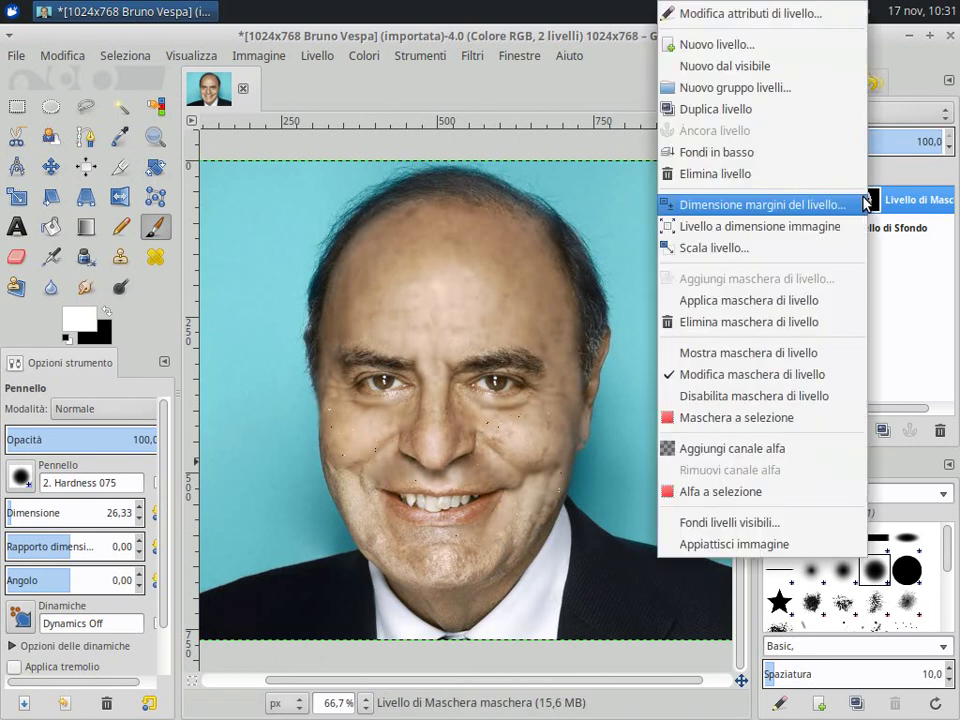
left_click(799, 357)
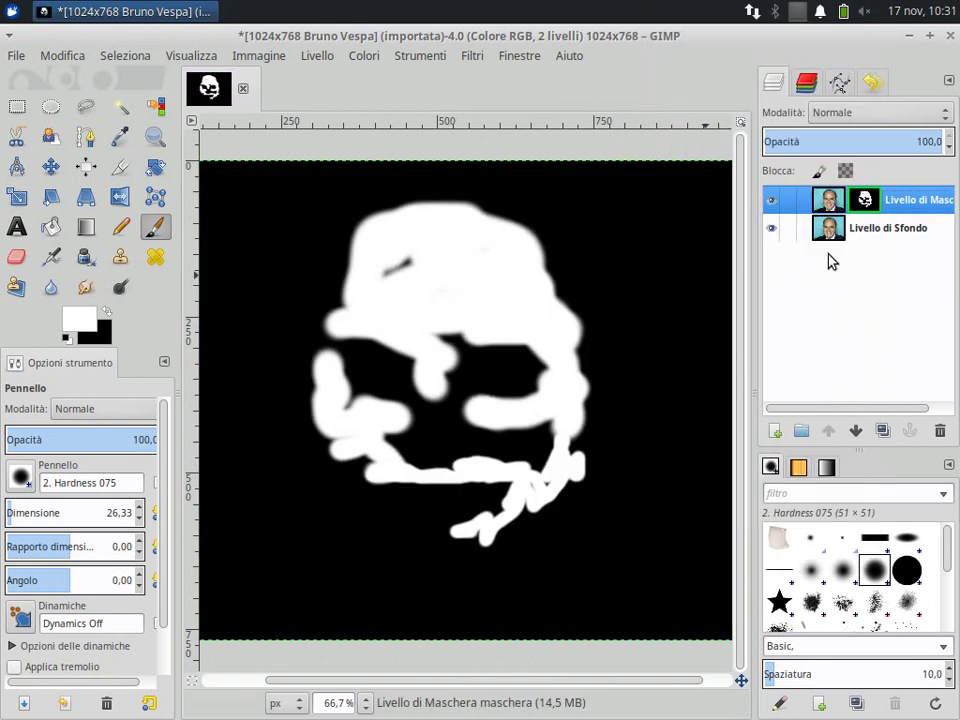
right_click(866, 201)
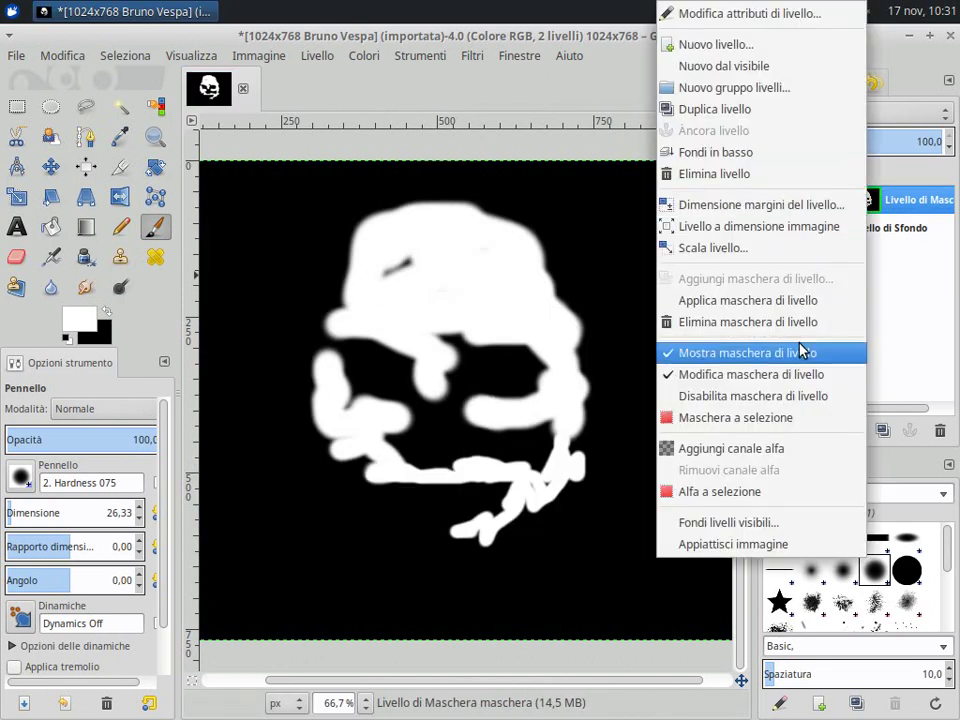
left_click(810, 376)
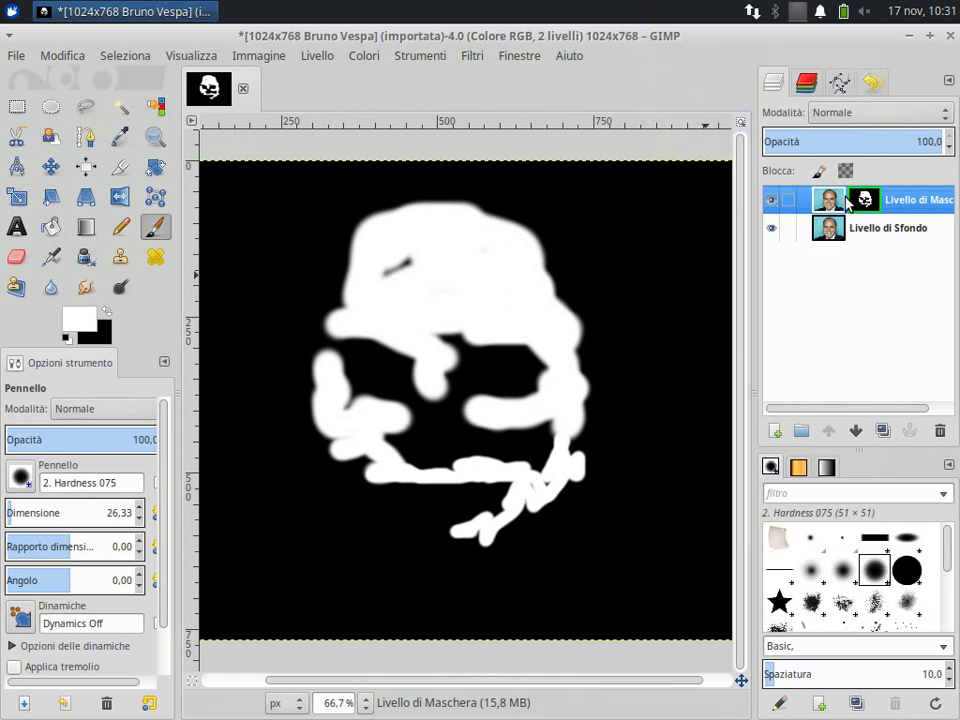
right_click(862, 200)
left_click(786, 383)
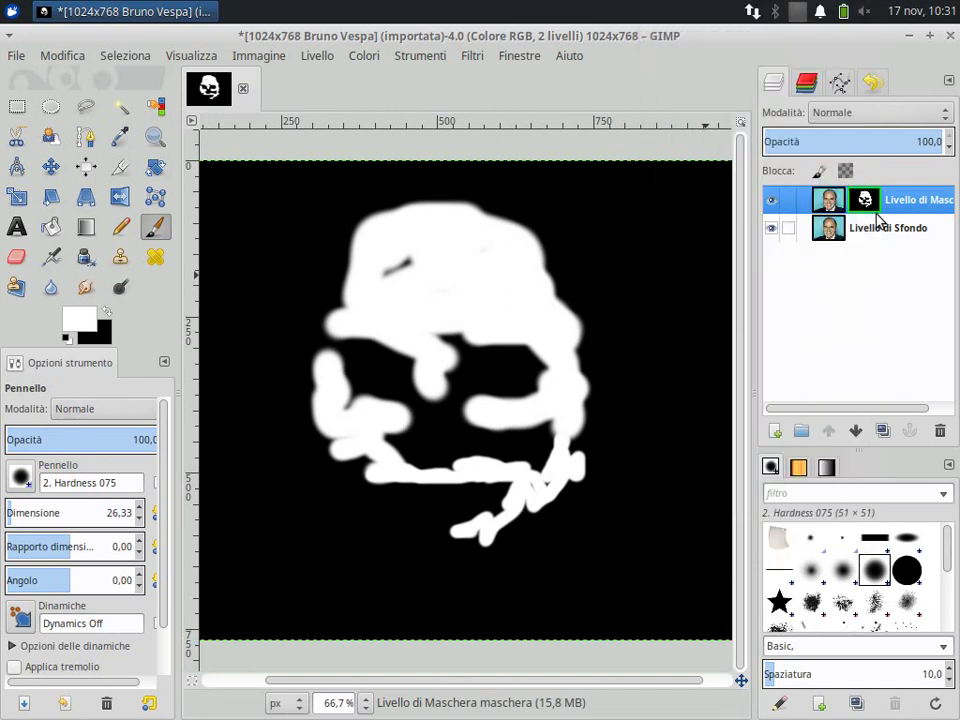
right_click(864, 205)
left_click(795, 354)
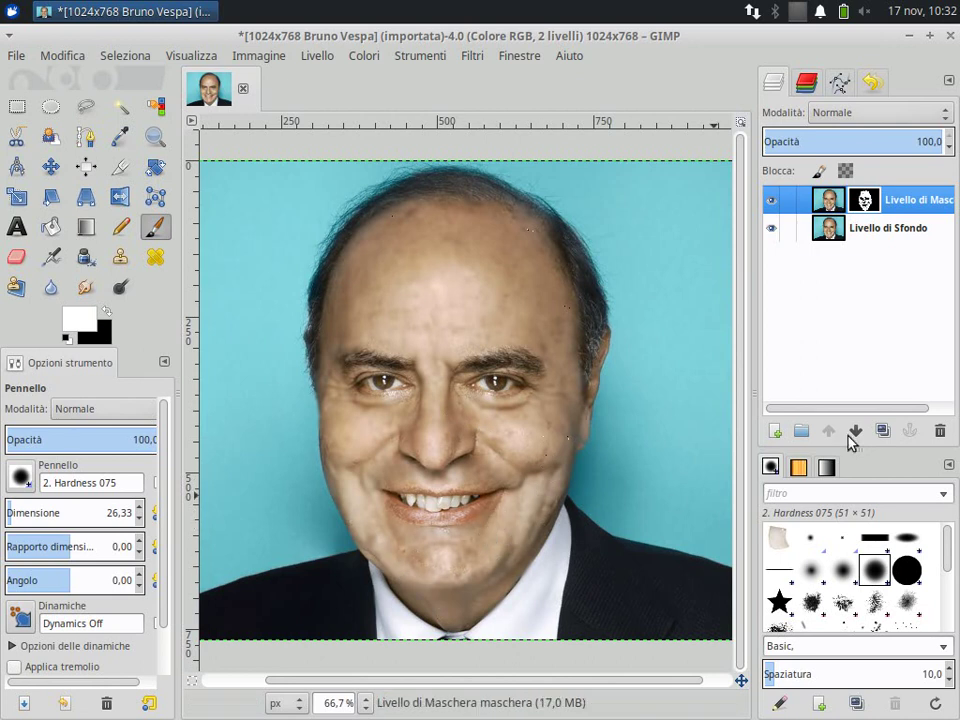
Zoom out to the whole portrait and bring up the layer's context menu.
scroll(617, 343, "down", 1, "ctrl")
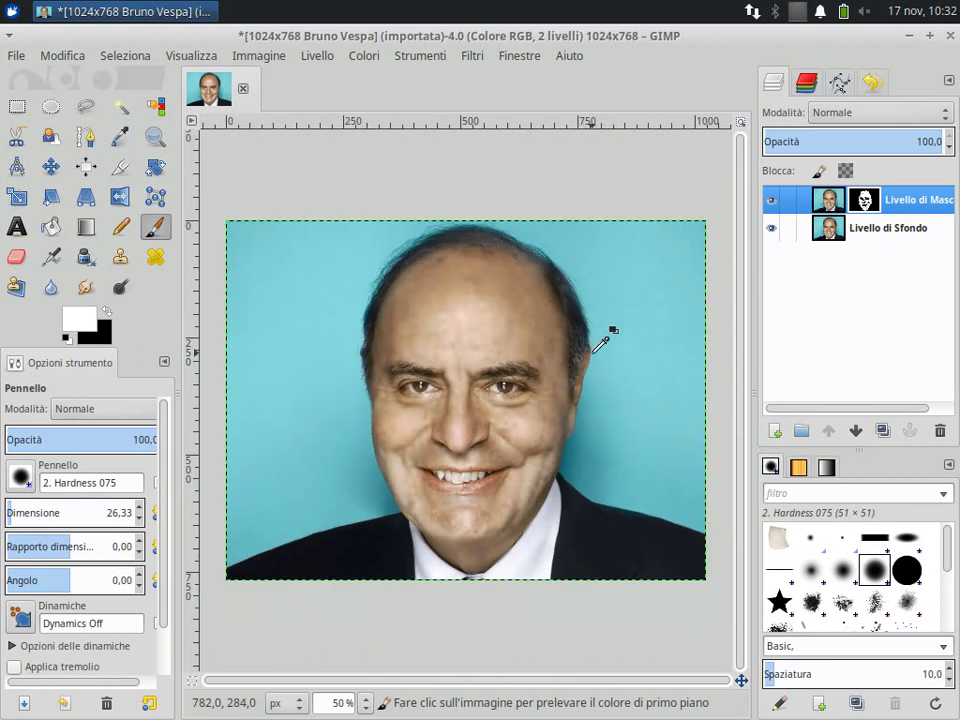
right_click(836, 246)
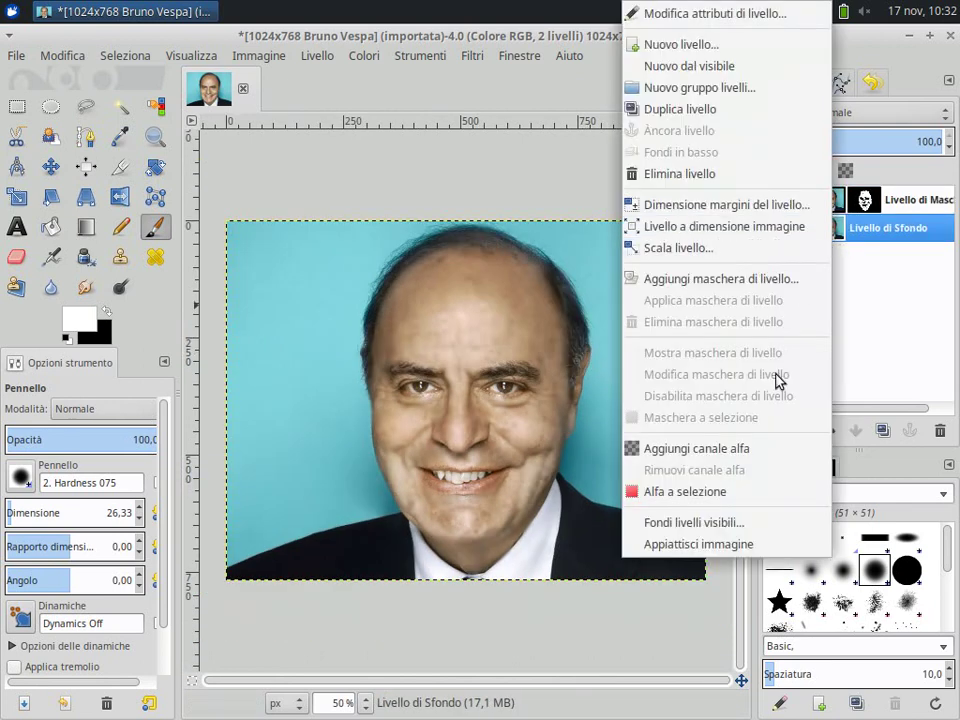
Choose Appiattisci immagine to merge everything into one Livello di Sfondo layer.
left_click(738, 553)
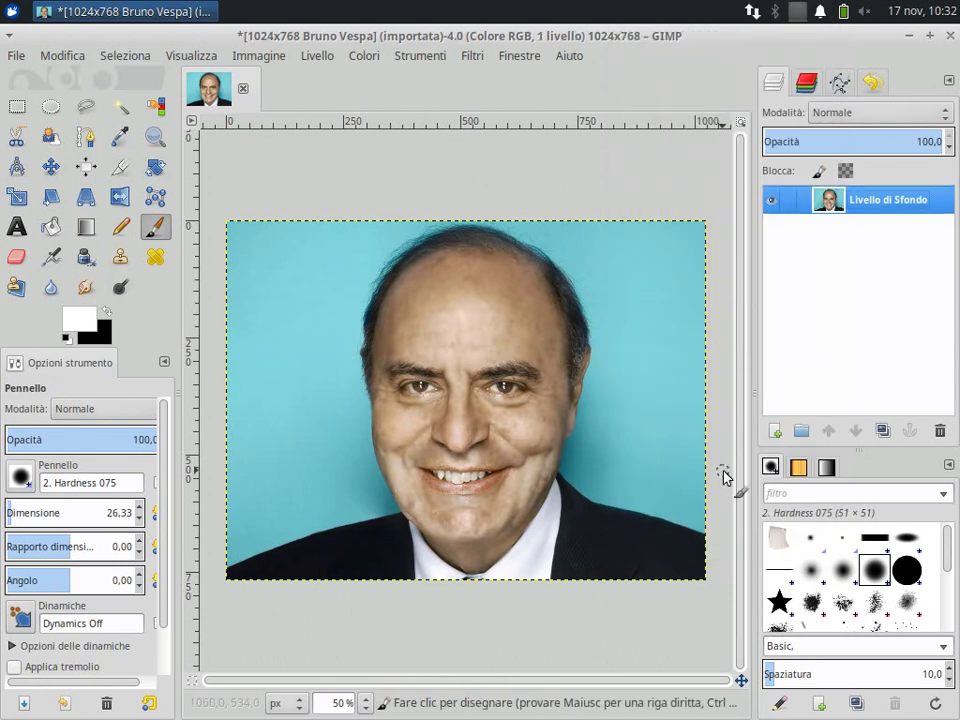
scroll(458, 536, "up", 3)
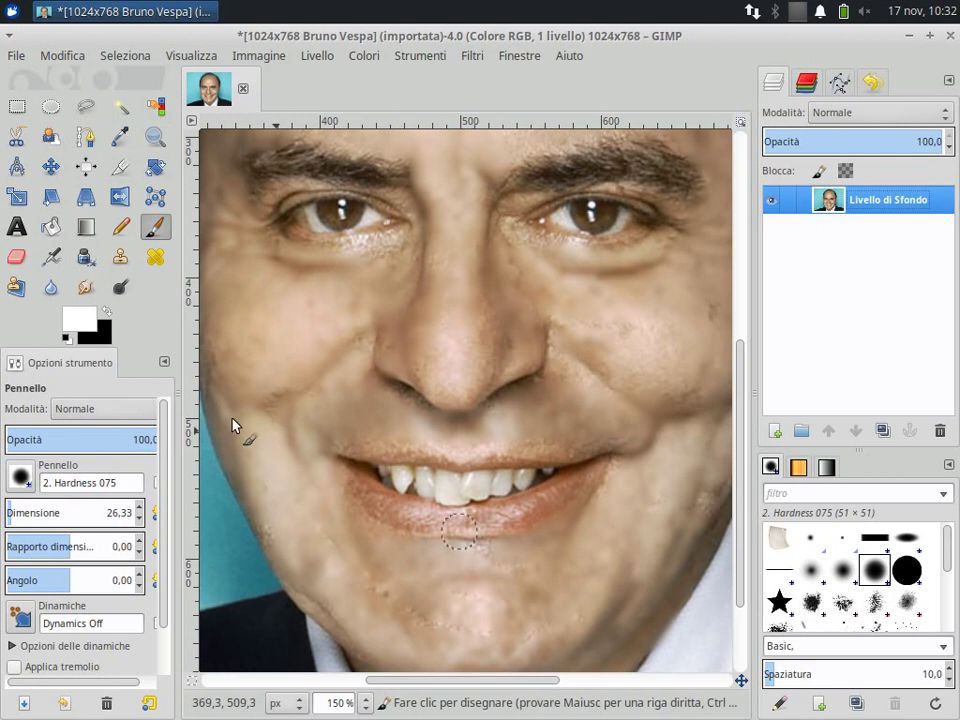
Outline one upper front tooth with the Free Select tool.
left_click(84, 112)
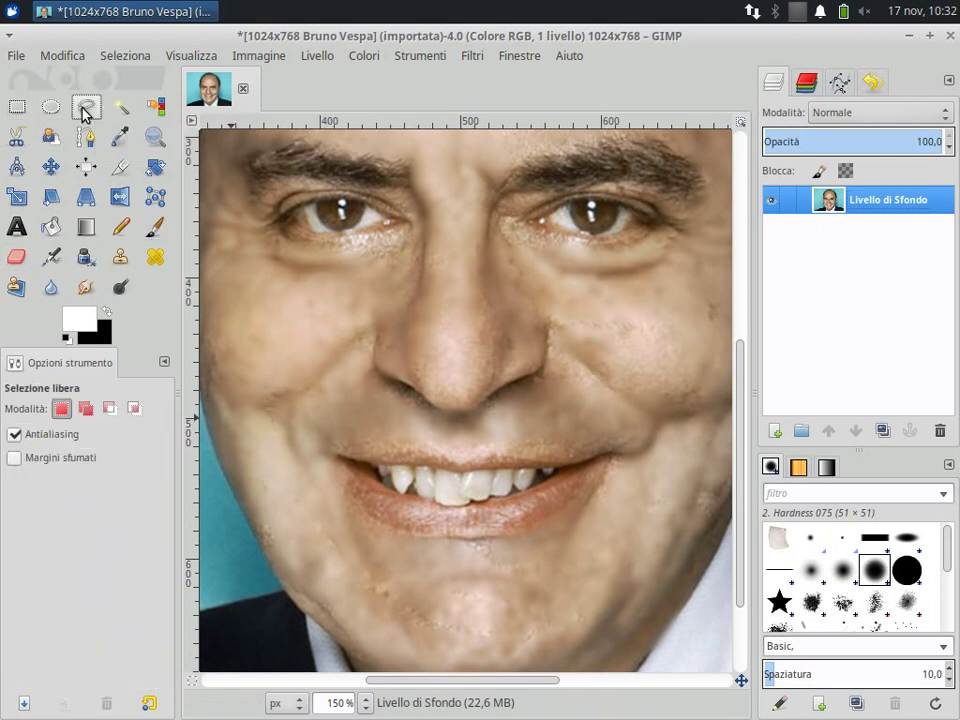
left_click(436, 497)
left_click(437, 470)
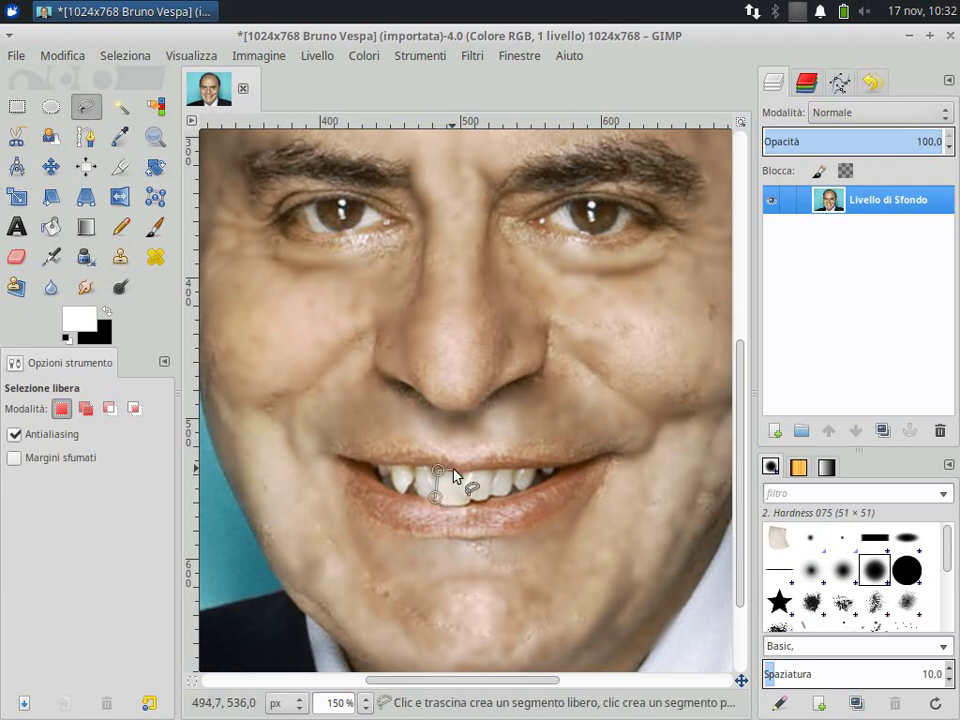
left_click(459, 476)
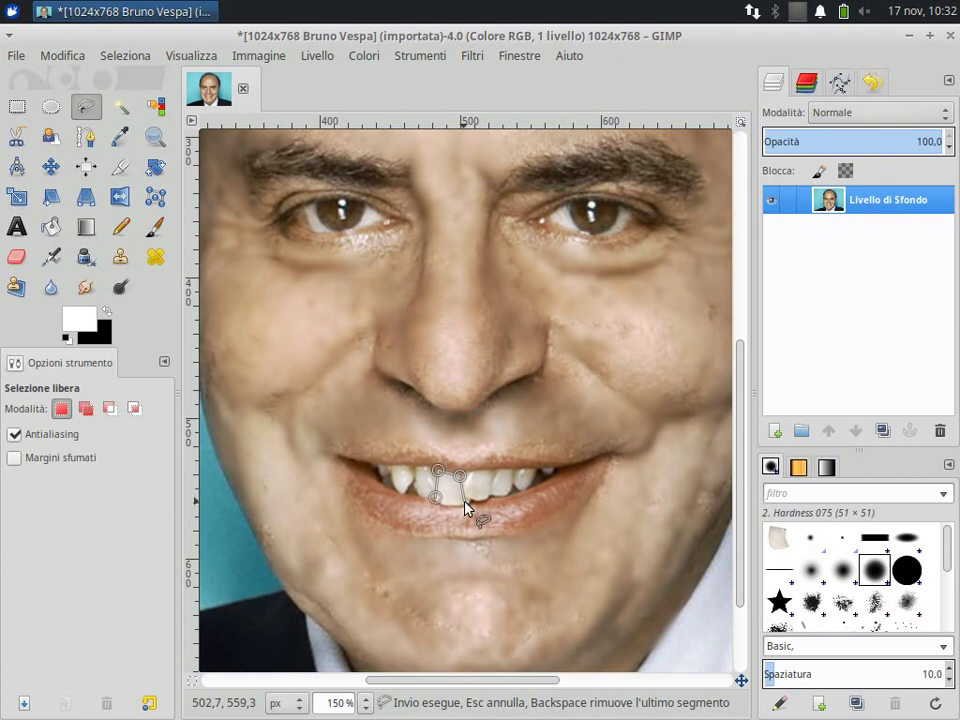
left_click(465, 501)
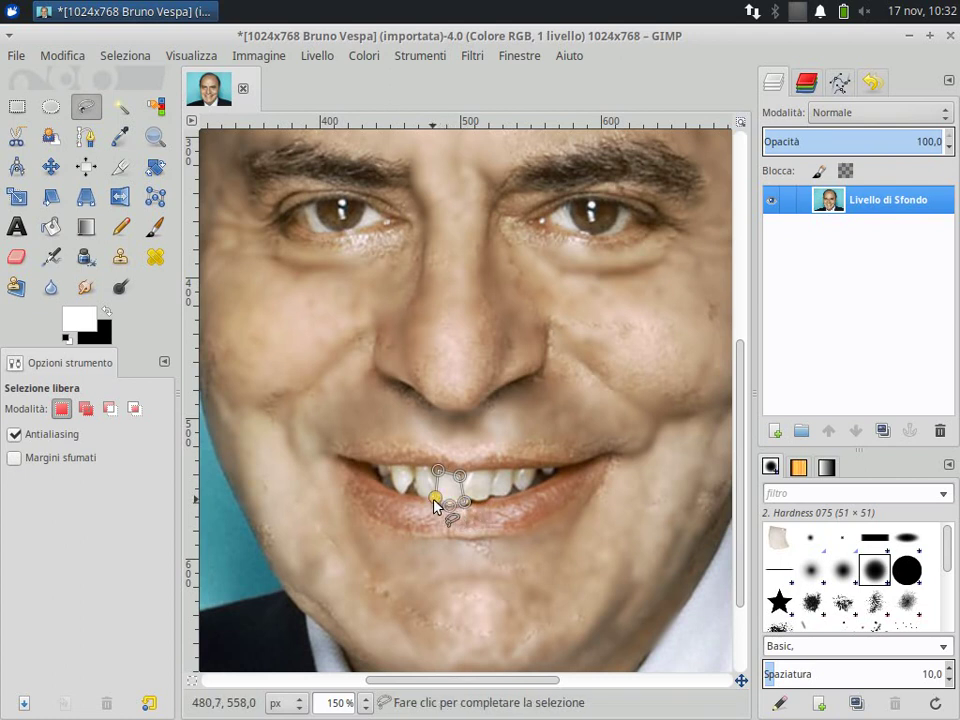
left_click(435, 497)
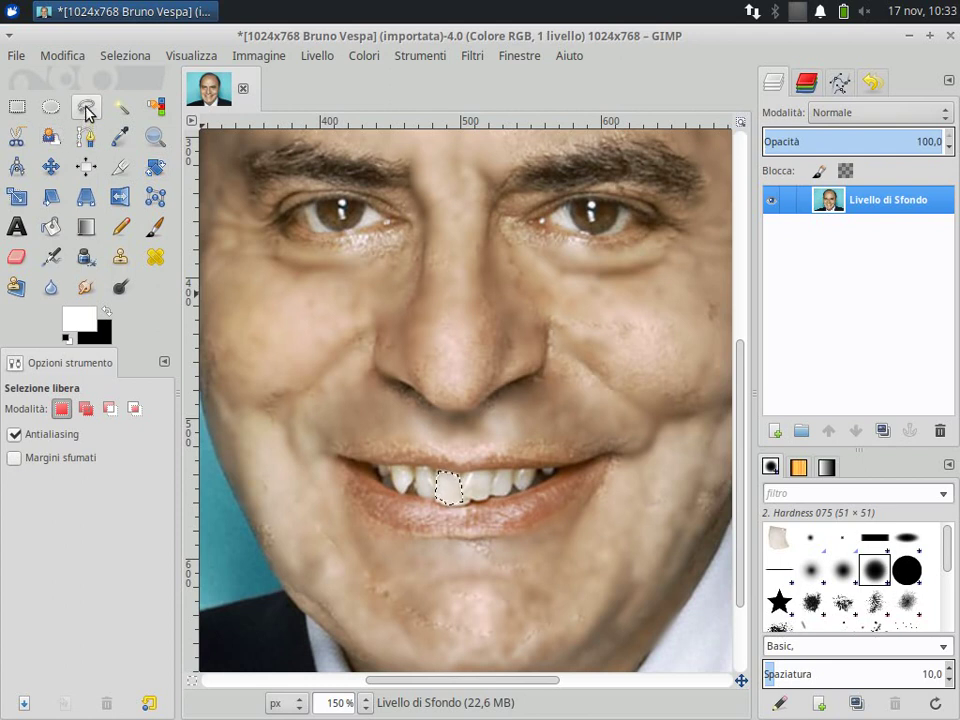
Copy the selected tooth and paste it as a floating selection.
left_click(70, 57)
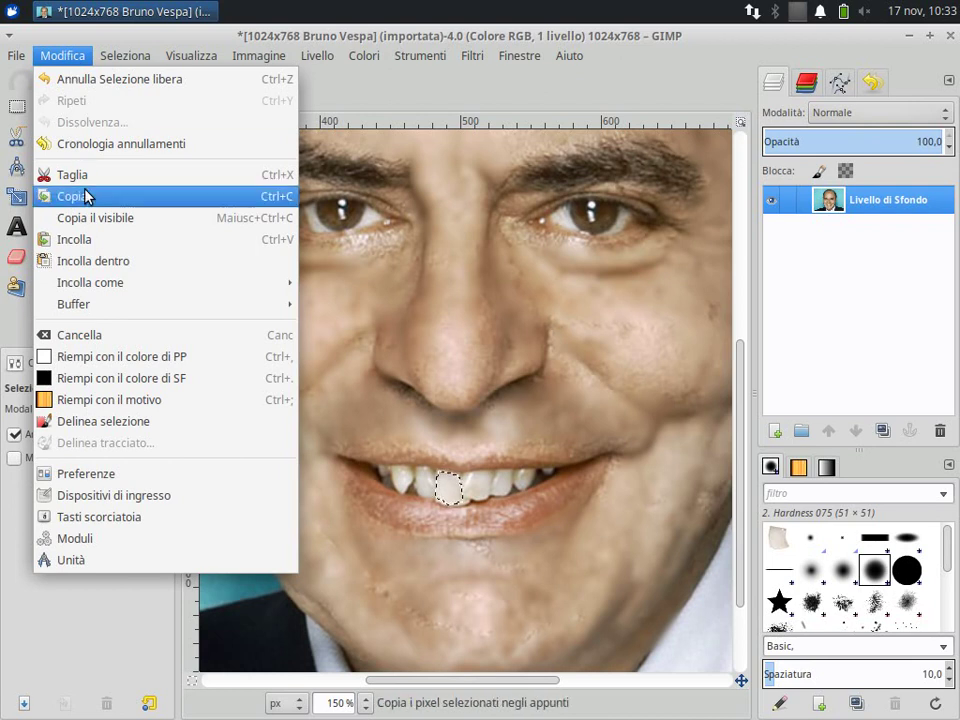
left_click(88, 196)
left_click(70, 57)
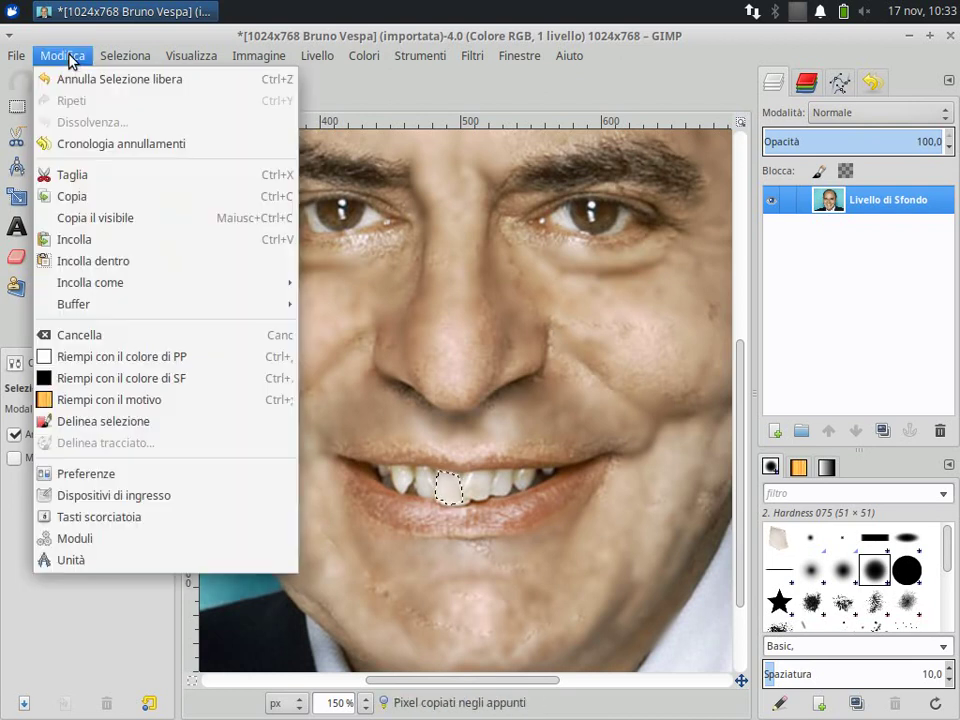
left_click(86, 240)
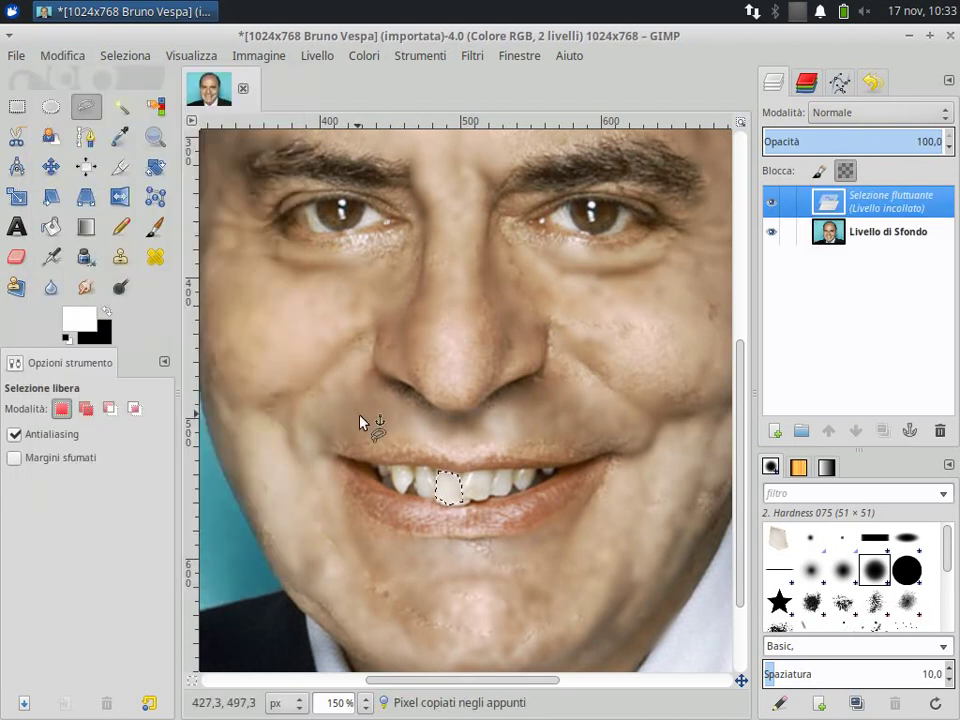
Flip the tooth patch horizontally and move it over the neighbouring tooth.
left_click(51, 167)
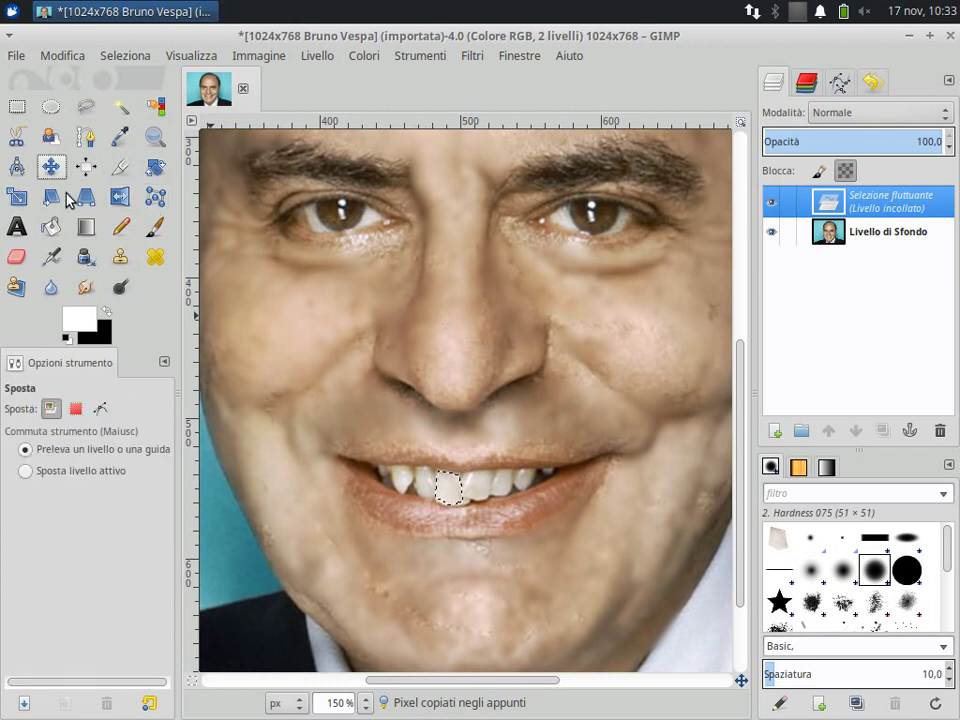
left_click_drag(447, 490, 520, 447)
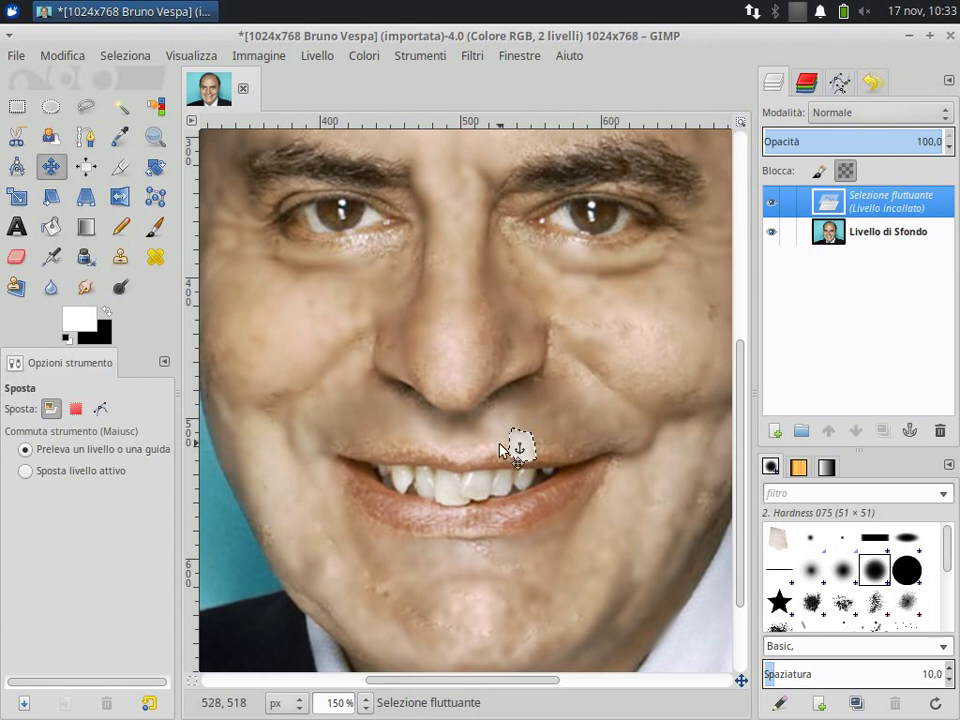
left_click(120, 198)
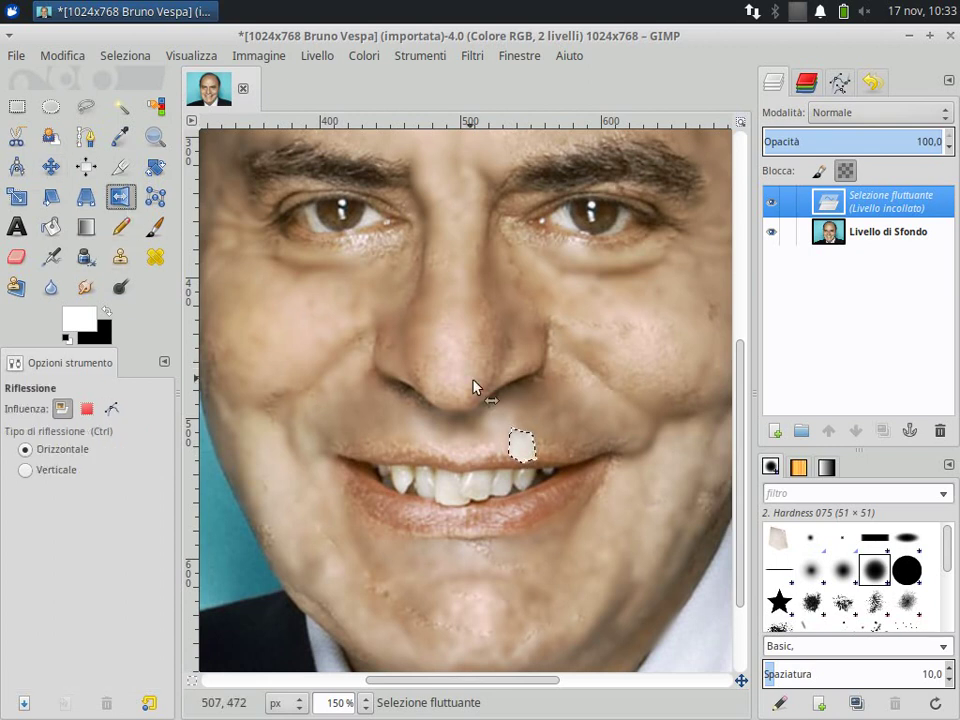
left_click(524, 446)
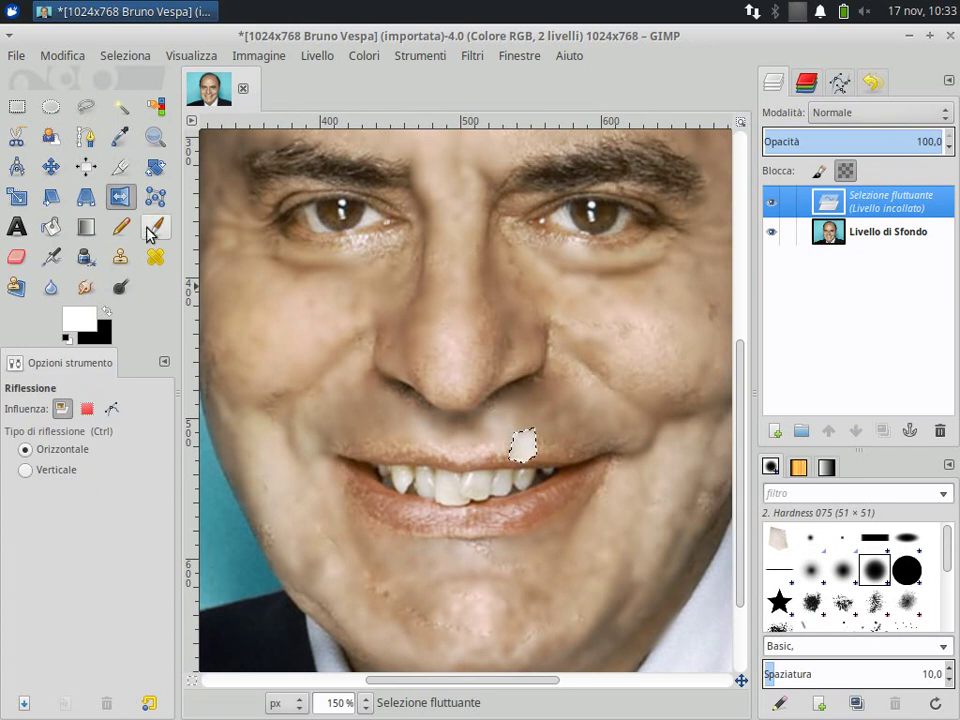
left_click(51, 167)
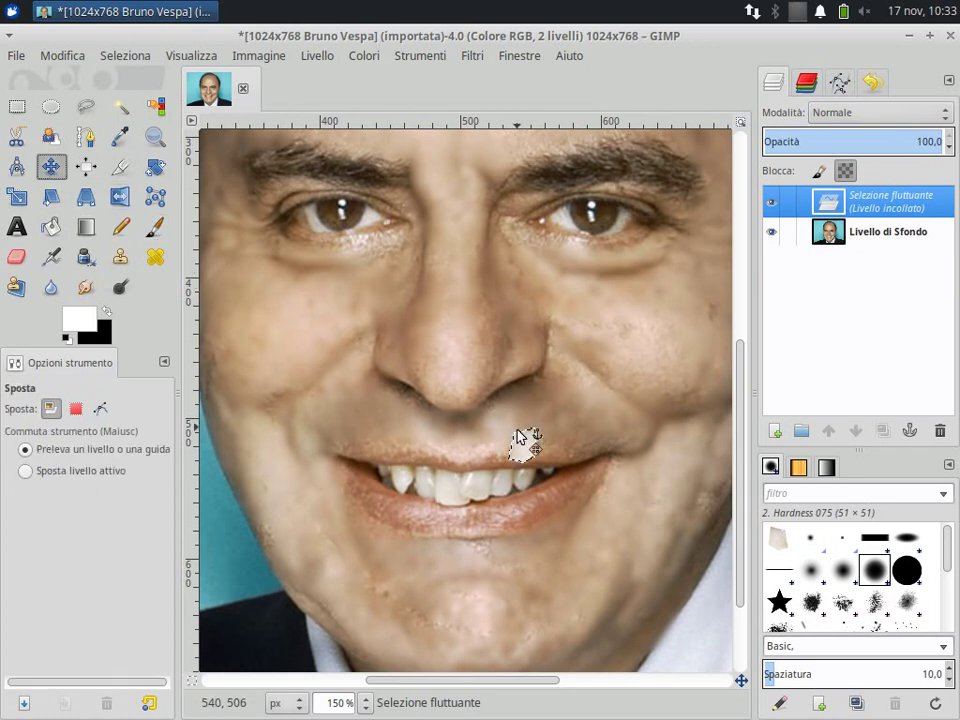
left_click_drag(519, 435, 476, 490)
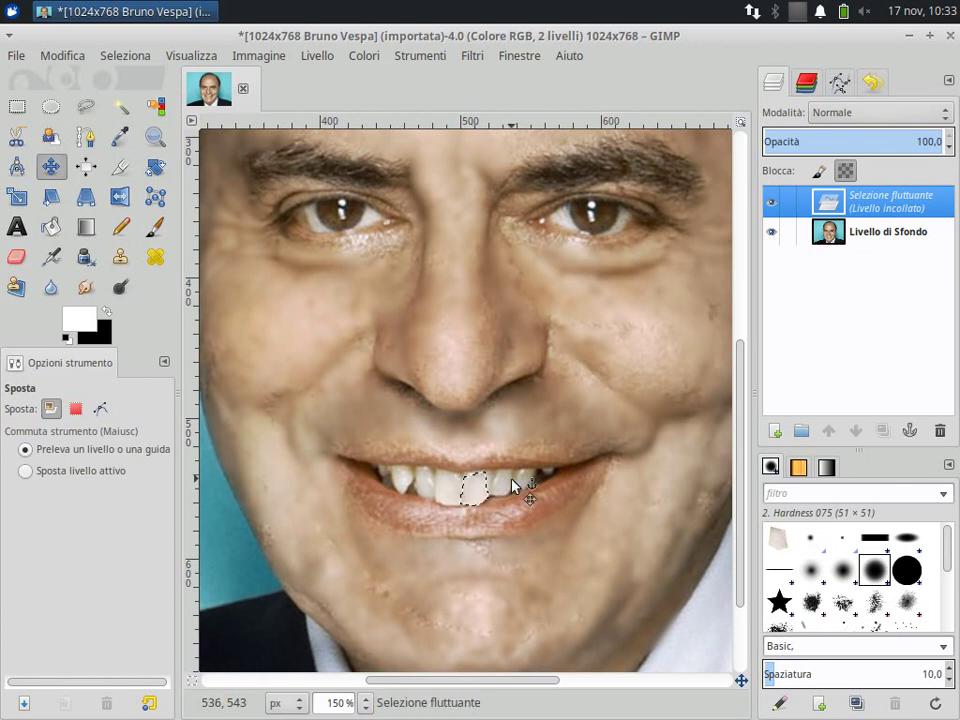
Nudge the patch one pixel into place and anchor it with Ancora livello.
left_click(482, 489)
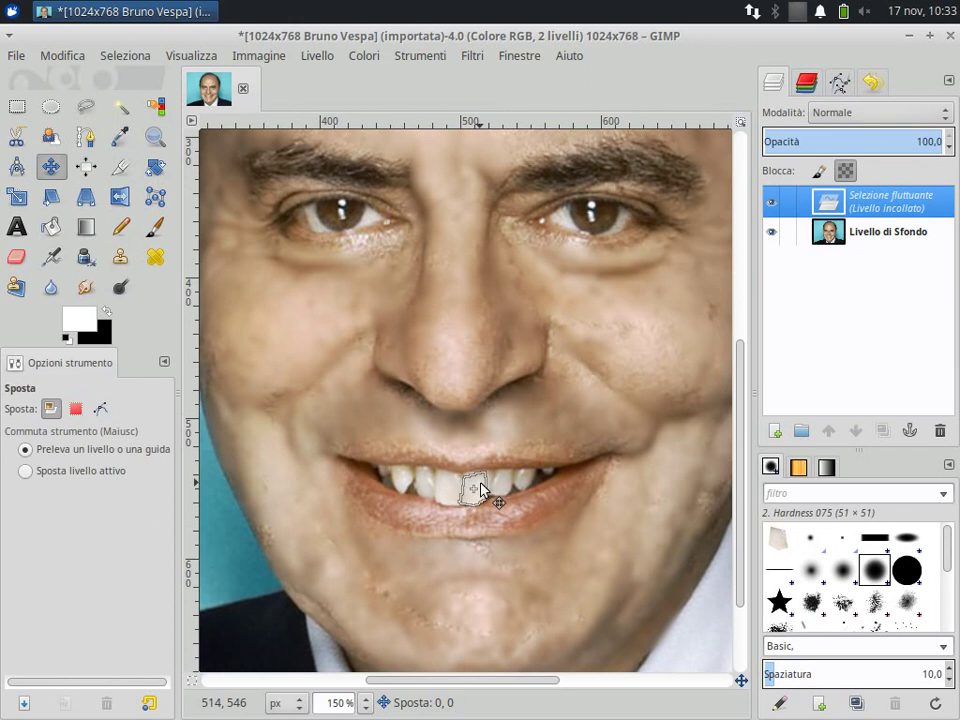
left_click_drag(480, 490, 480, 491)
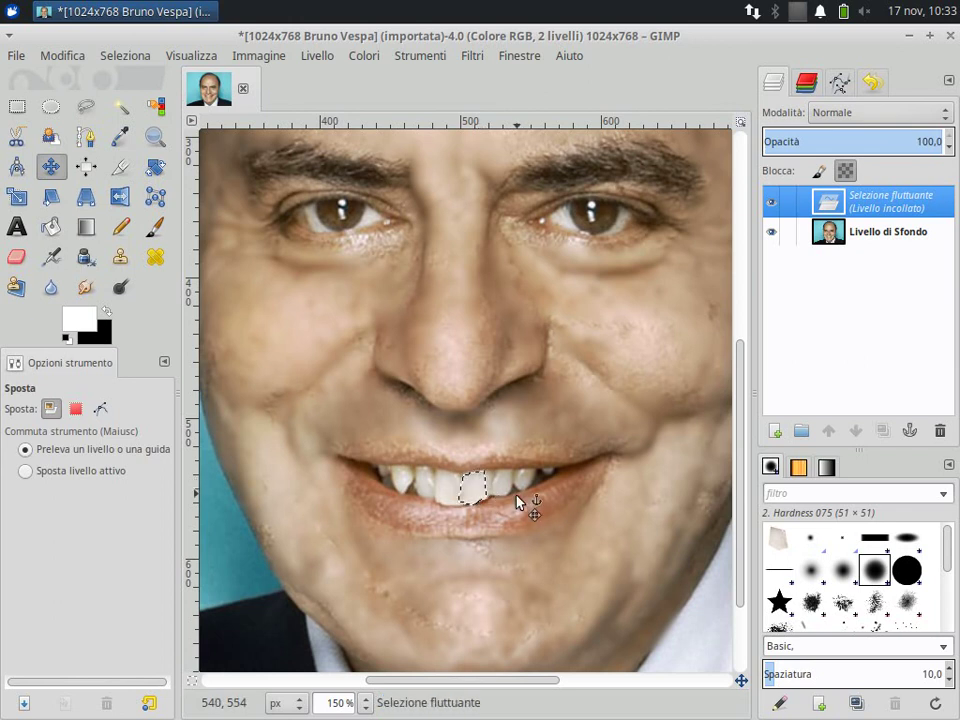
right_click(857, 203)
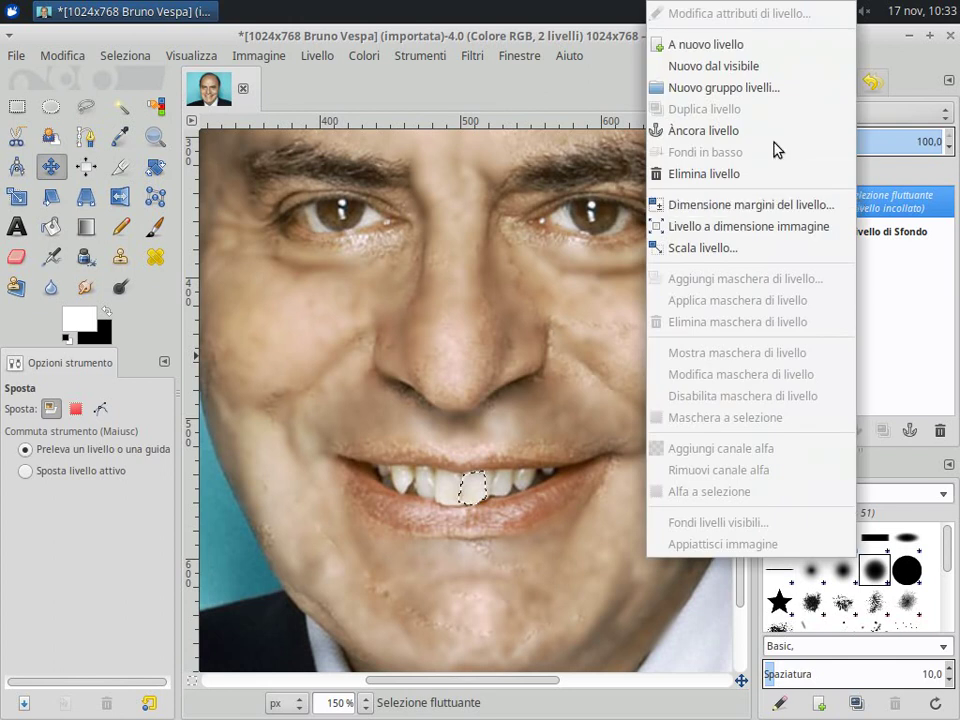
left_click(770, 131)
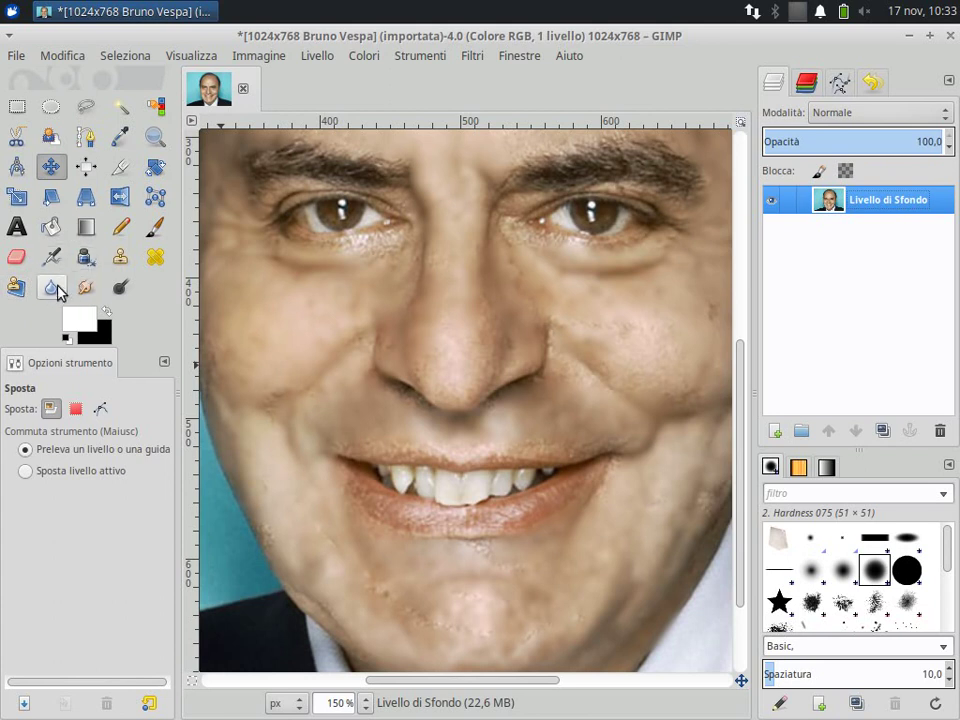
Heal the lower-lip spot with a 9.68 Heal brush sourced from nearby clean skin.
left_click(155, 257)
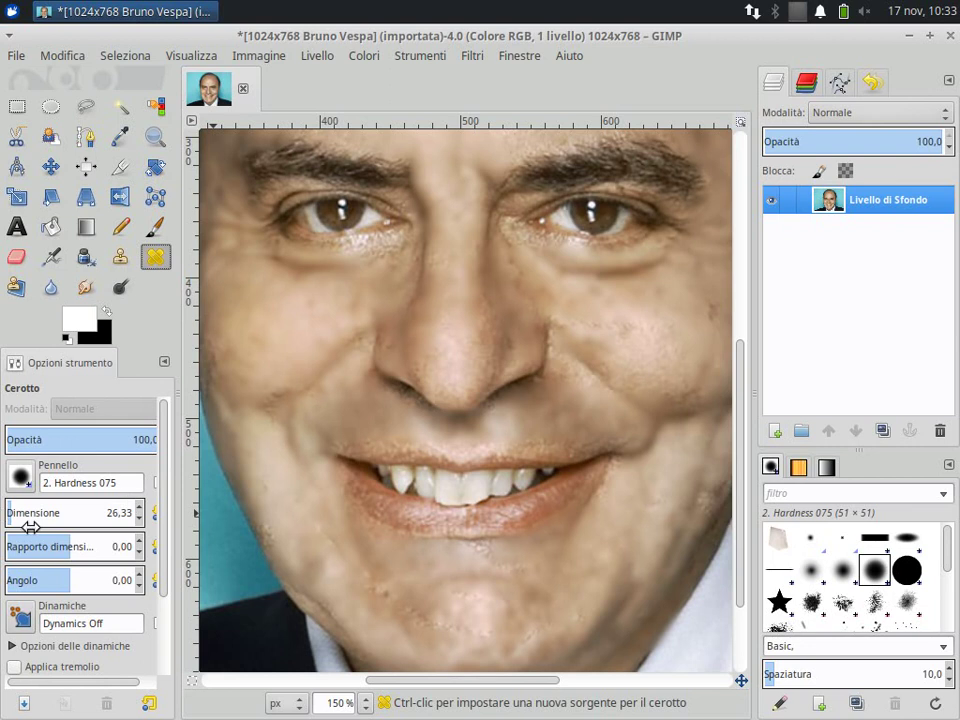
left_click_drag(26, 523, 4, 514)
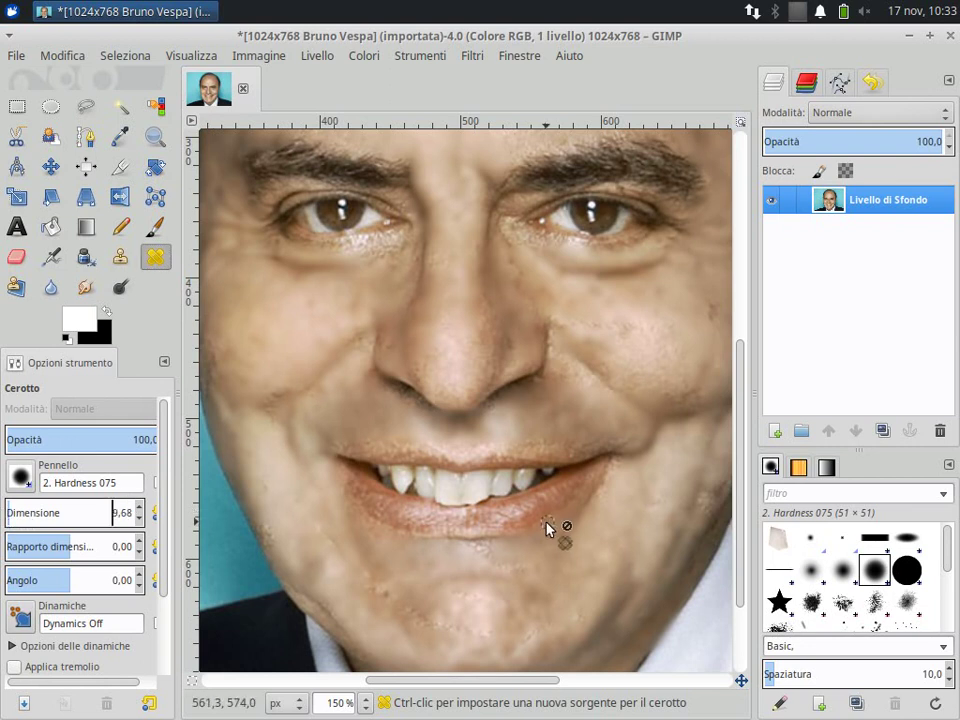
left_click(484, 519, "ctrl")
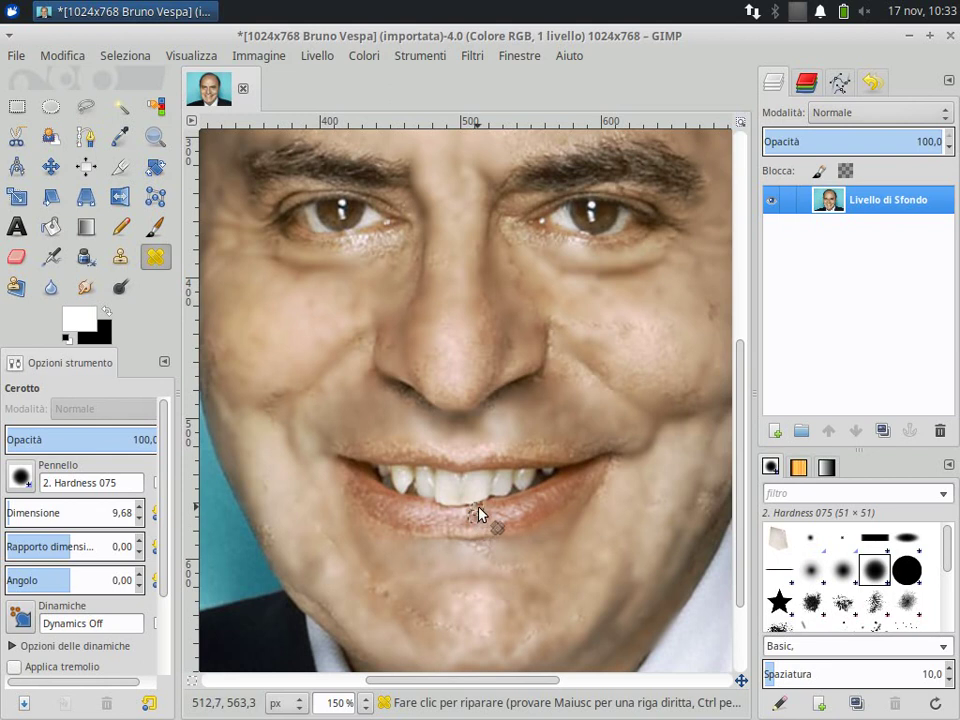
left_click(470, 515, "ctrl")
scroll(478, 545, "down", 1, "ctrl")
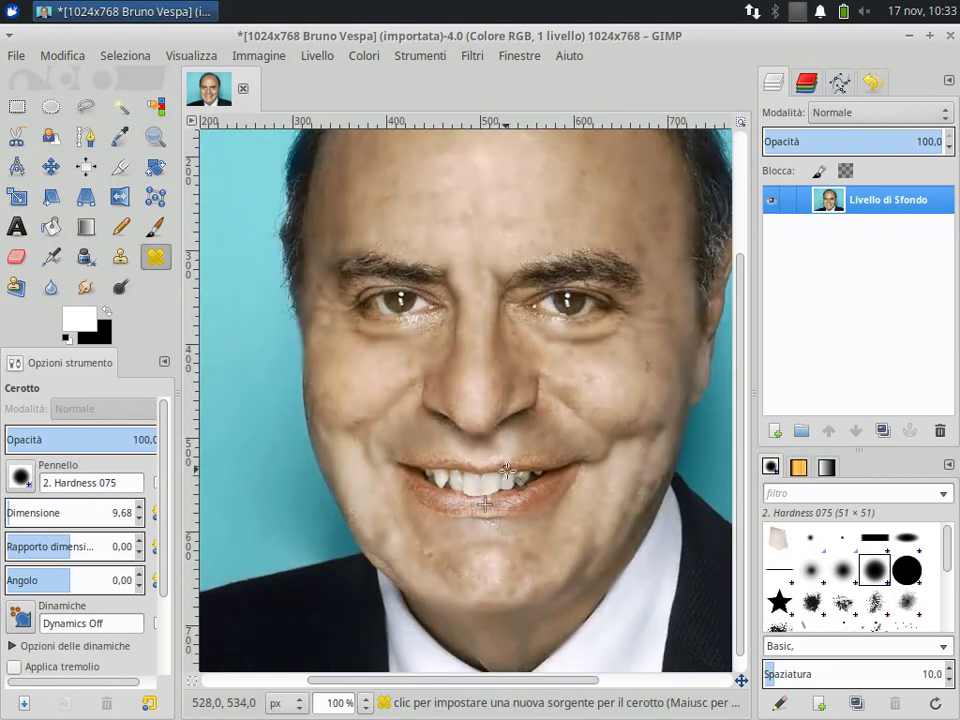
scroll(502, 472, "down", 2, "ctrl")
scroll(502, 472, "up", 1, "ctrl")
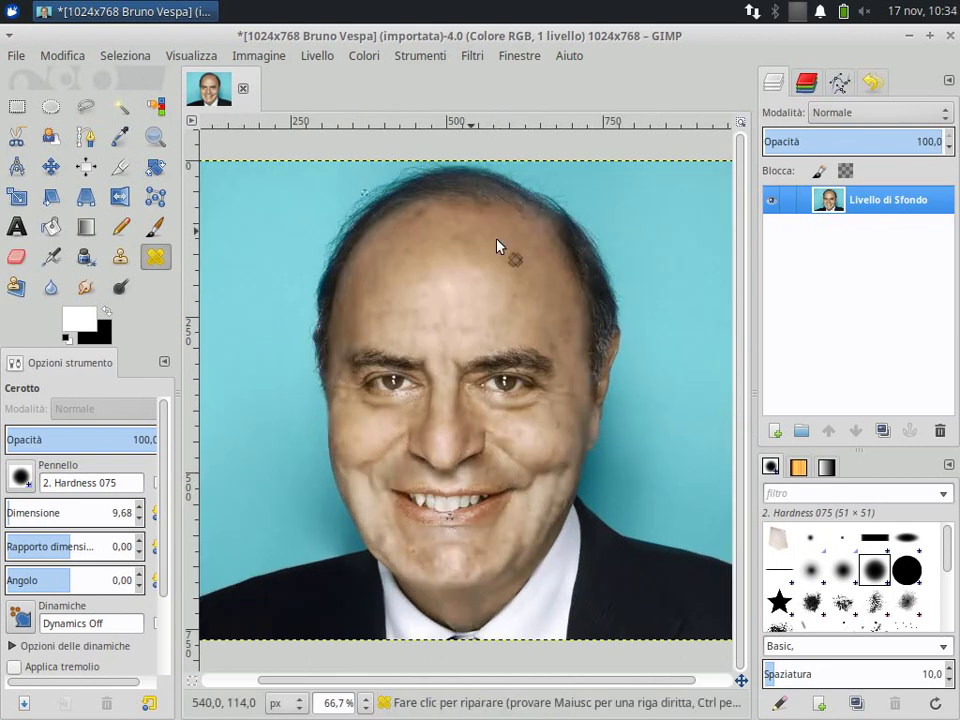
Export the retouch to the desktop as a PNG ending in 'Ritoccato', compression 0.
left_click(18, 56)
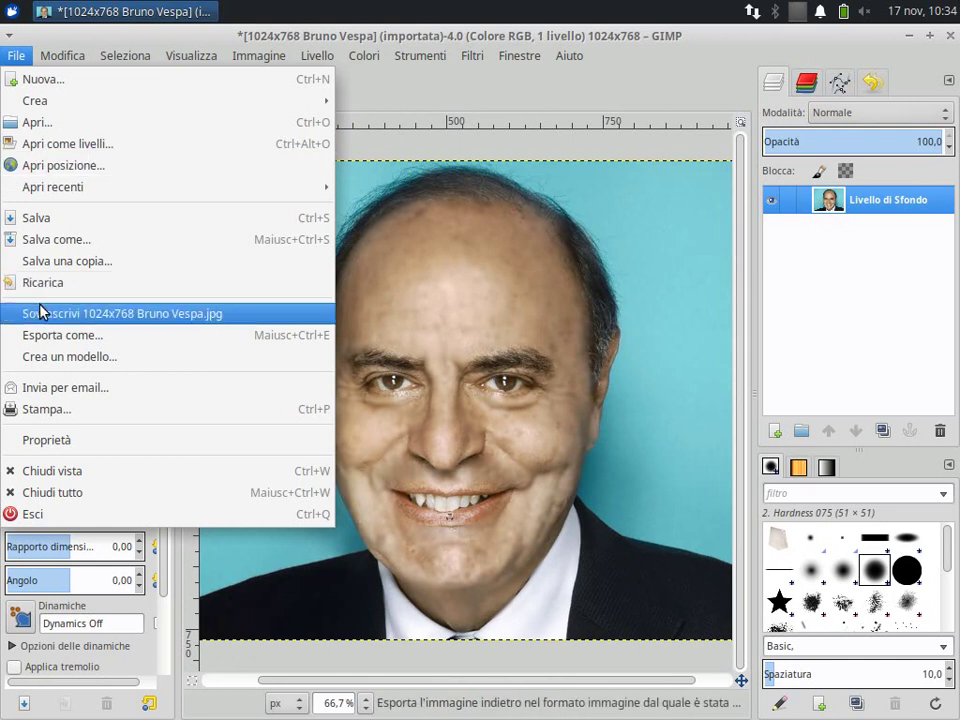
left_click(51, 336)
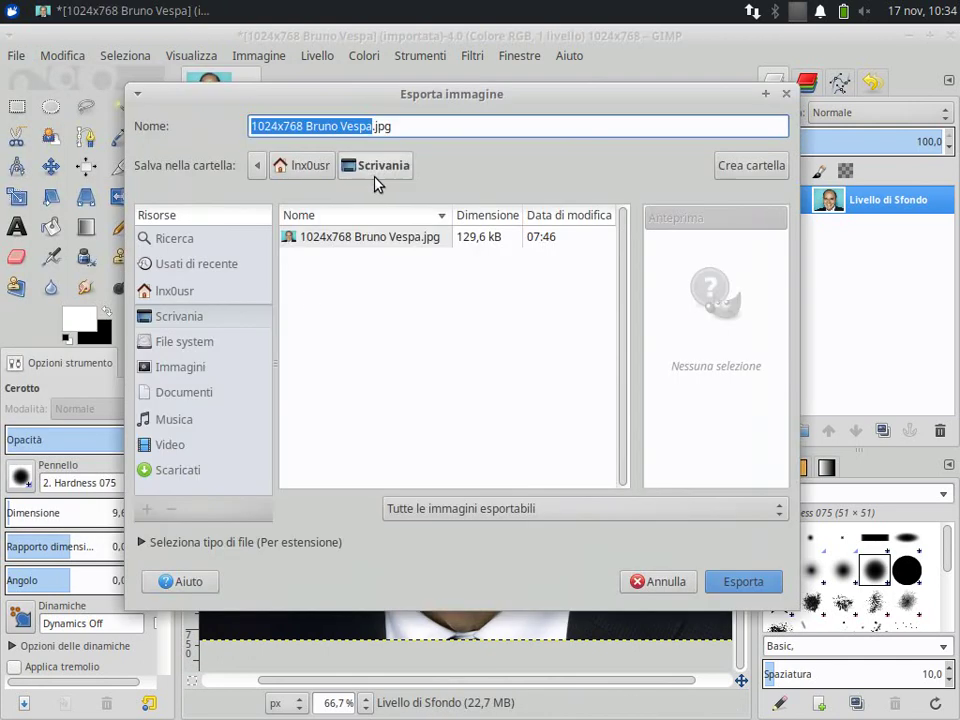
left_click(428, 125)
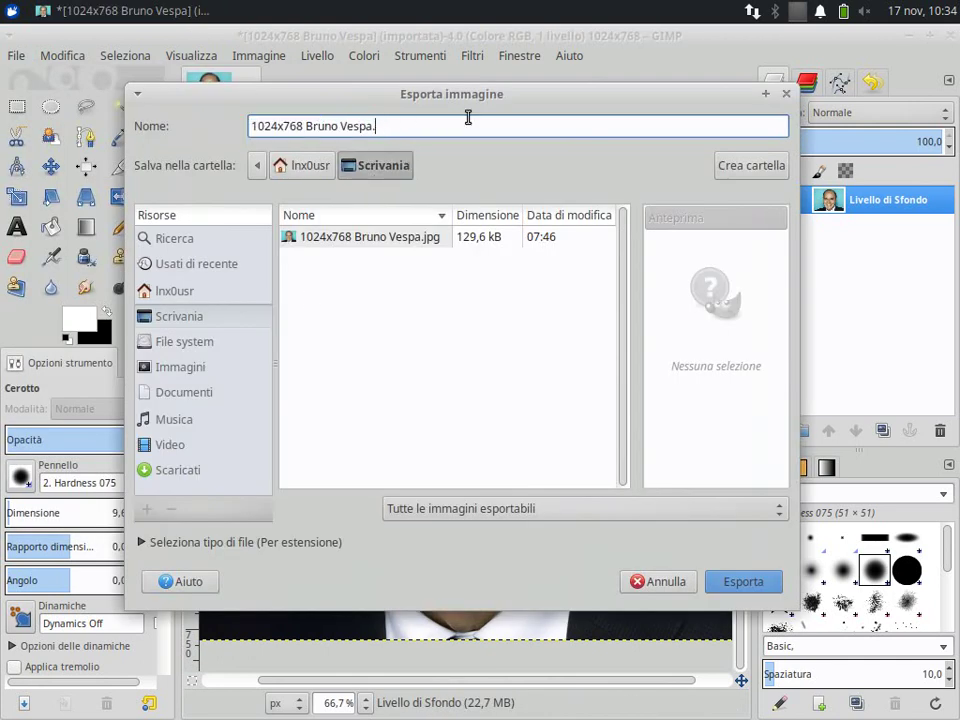
type("pn")
type("Ritoc")
type("to")
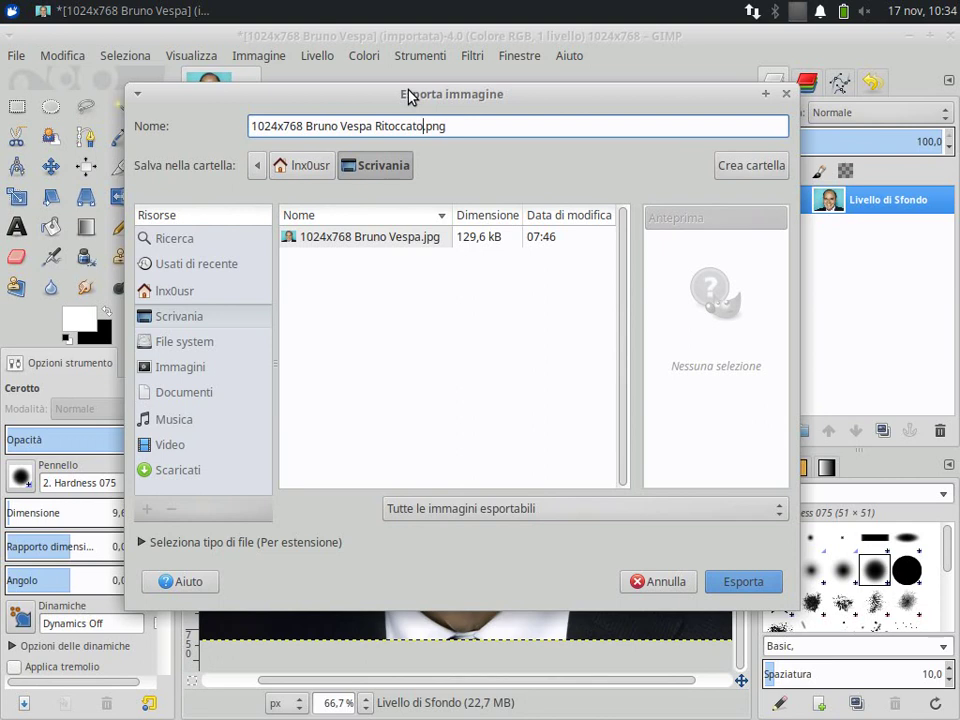
left_click(161, 316)
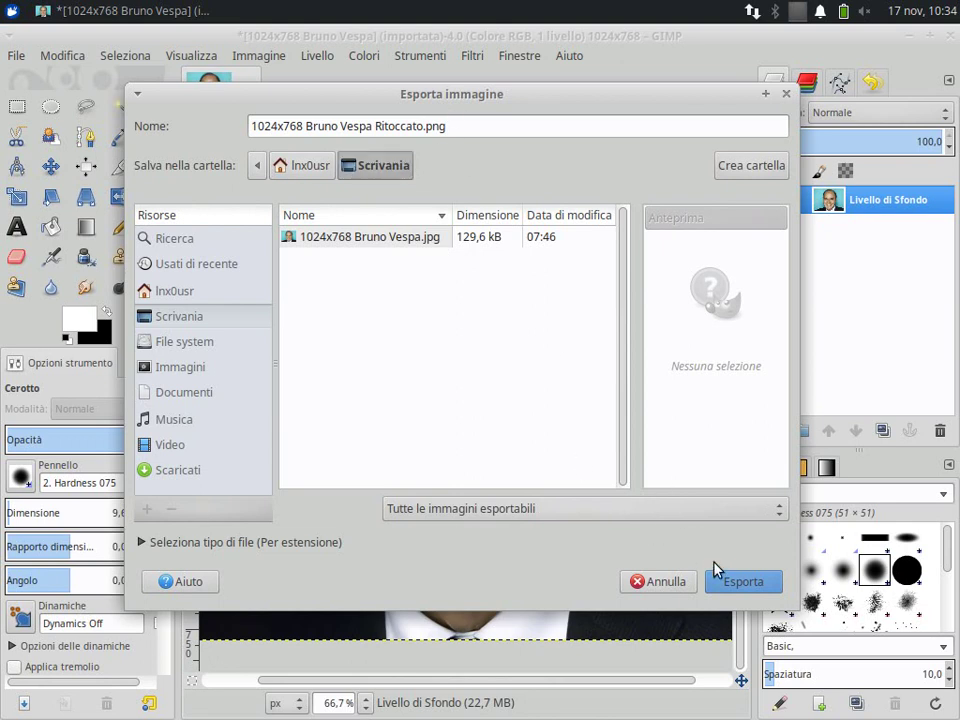
left_click(732, 583)
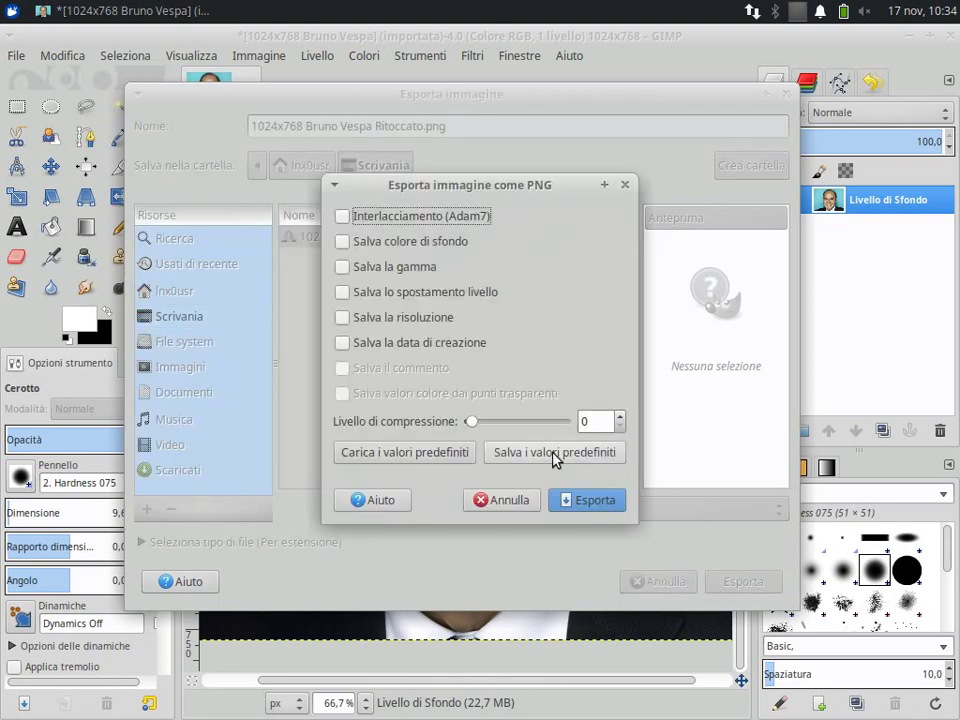
mouse_move(471, 421)
left_mouse_down()
mouse_move(563, 421)
mouse_move(436, 424)
left_mouse_up()
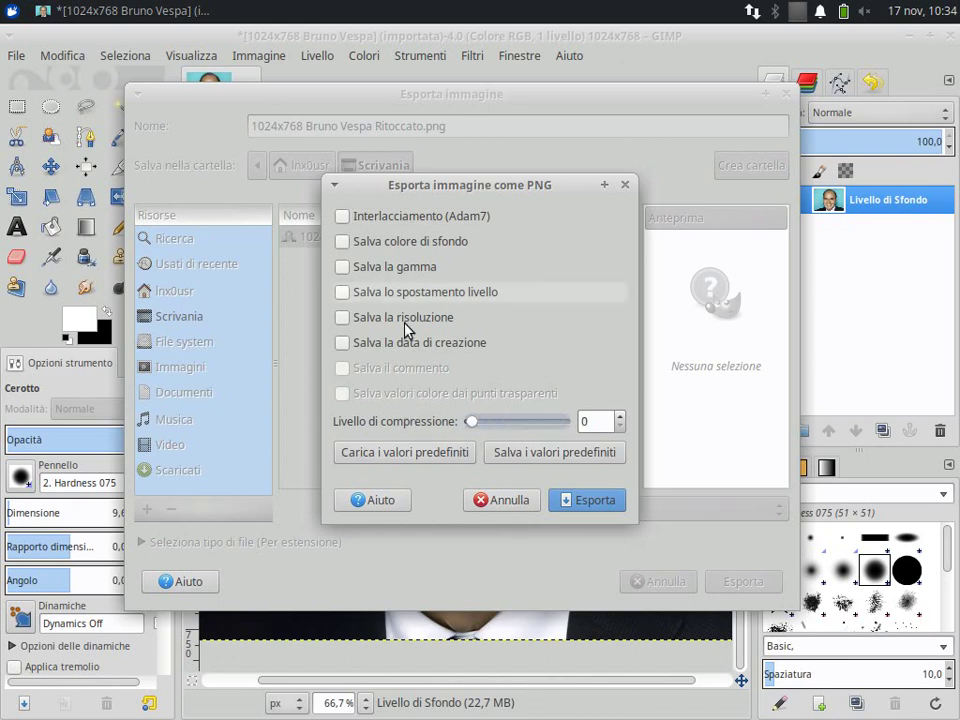
left_click(593, 497)
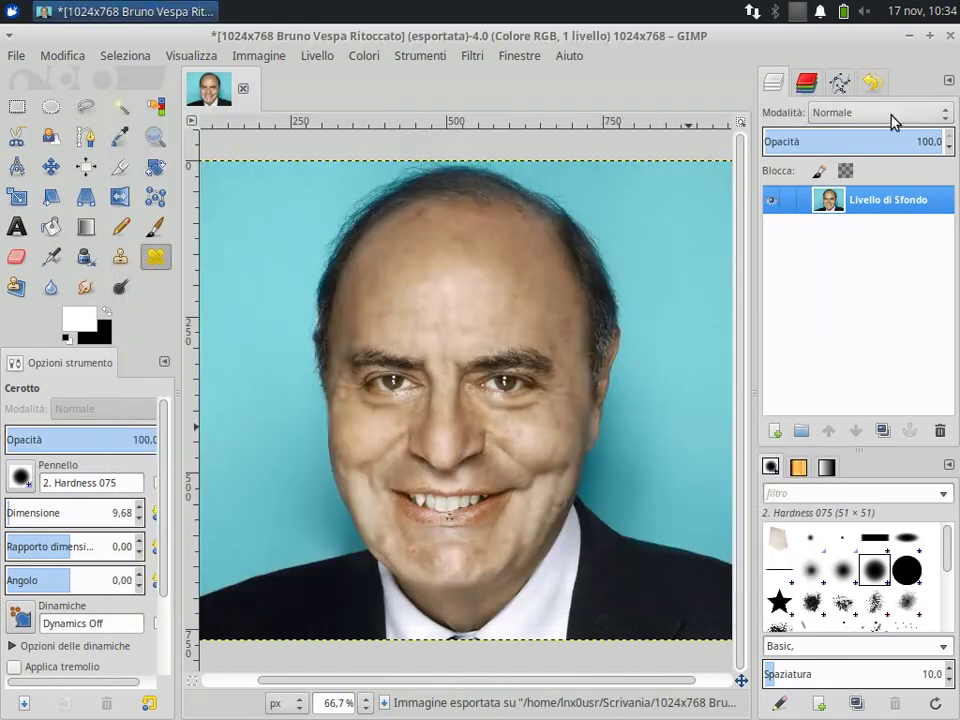
Minimize GIMP, place the PNG beside the original JPG, and open the JPG in the image viewer.
left_click(907, 36)
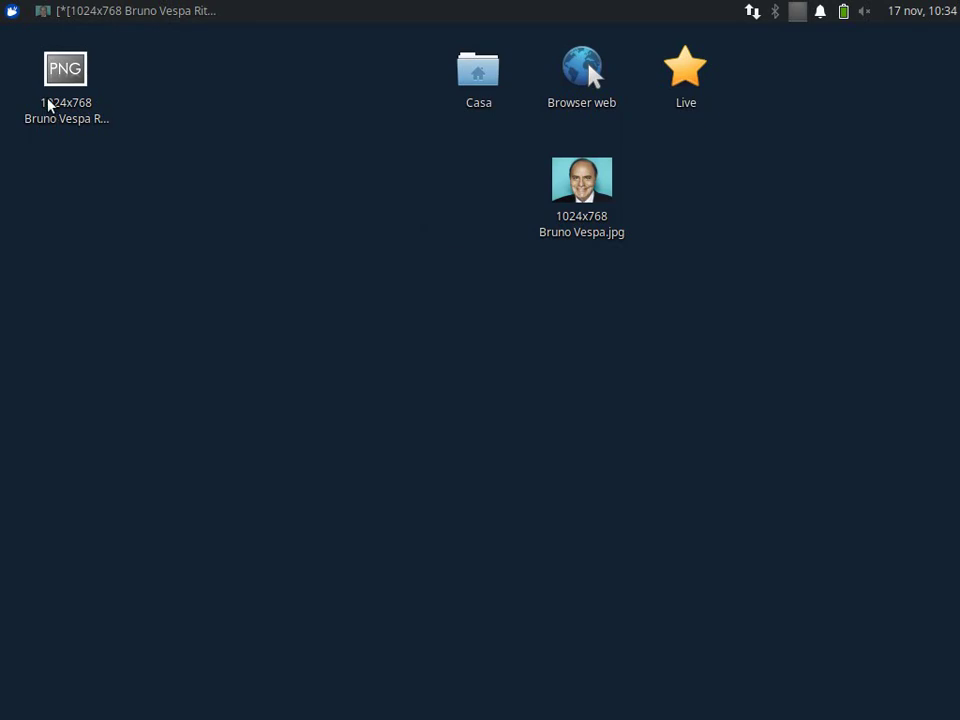
left_click_drag(47, 100, 356, 327)
left_click_drag(610, 197, 468, 181)
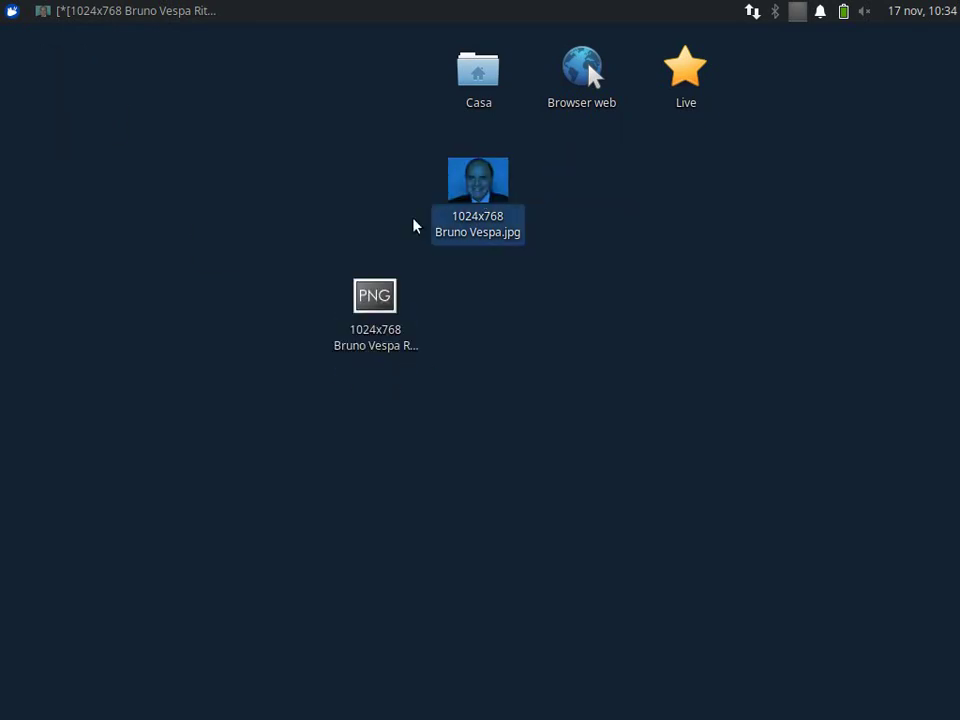
left_click_drag(377, 312, 548, 196)
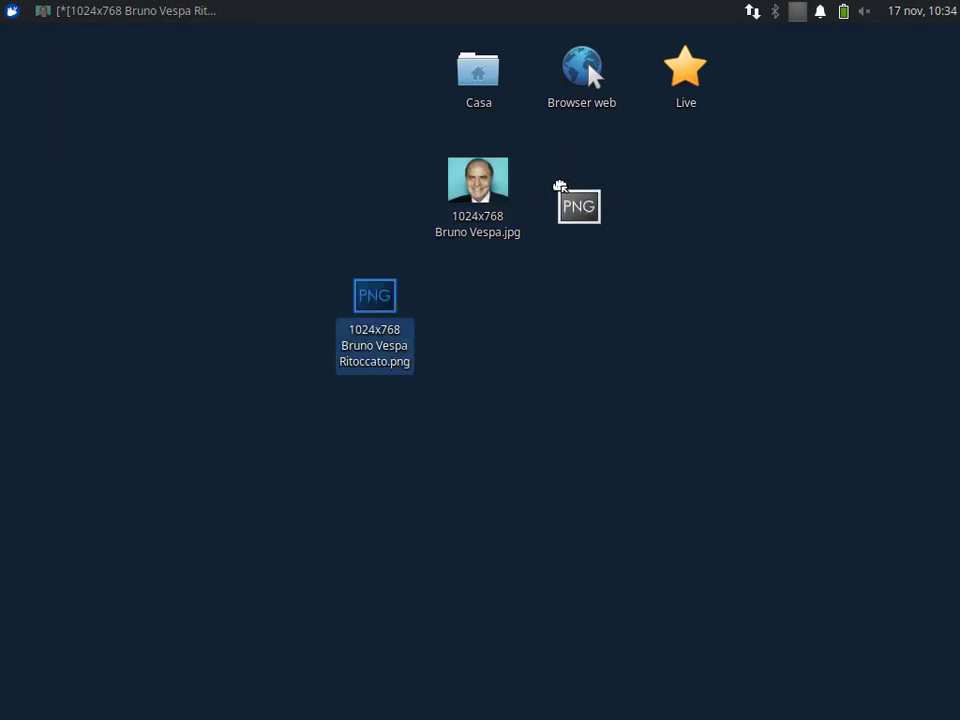
double_click(480, 192)
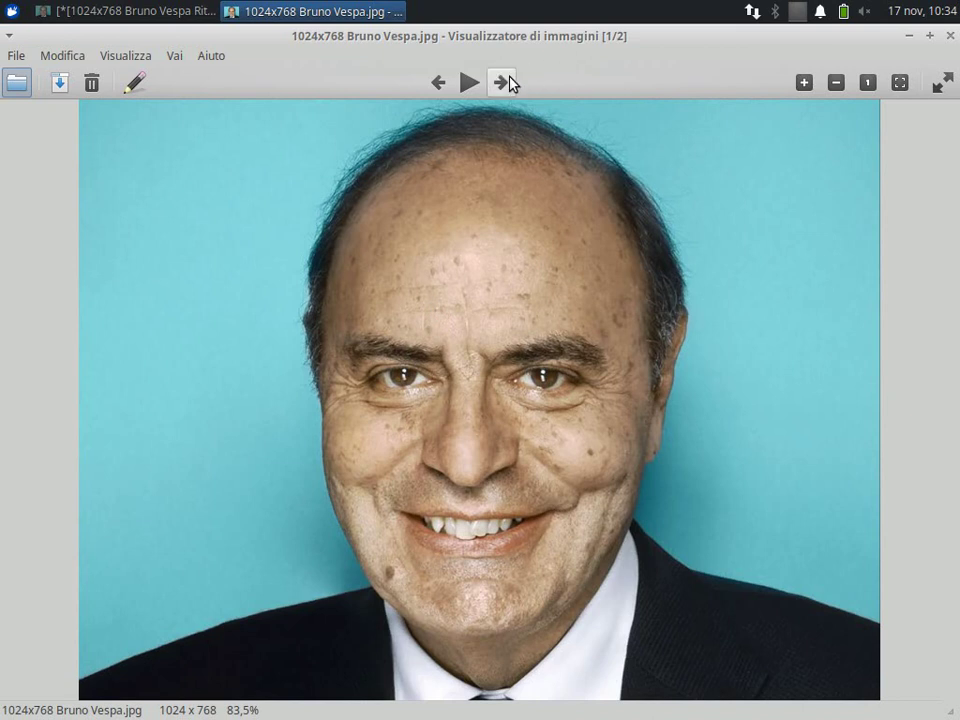
Flip repeatedly between the original JPG and retouched PNG, ending on the retouched image.
left_click(505, 82)
left_click(438, 82)
left_click(501, 83)
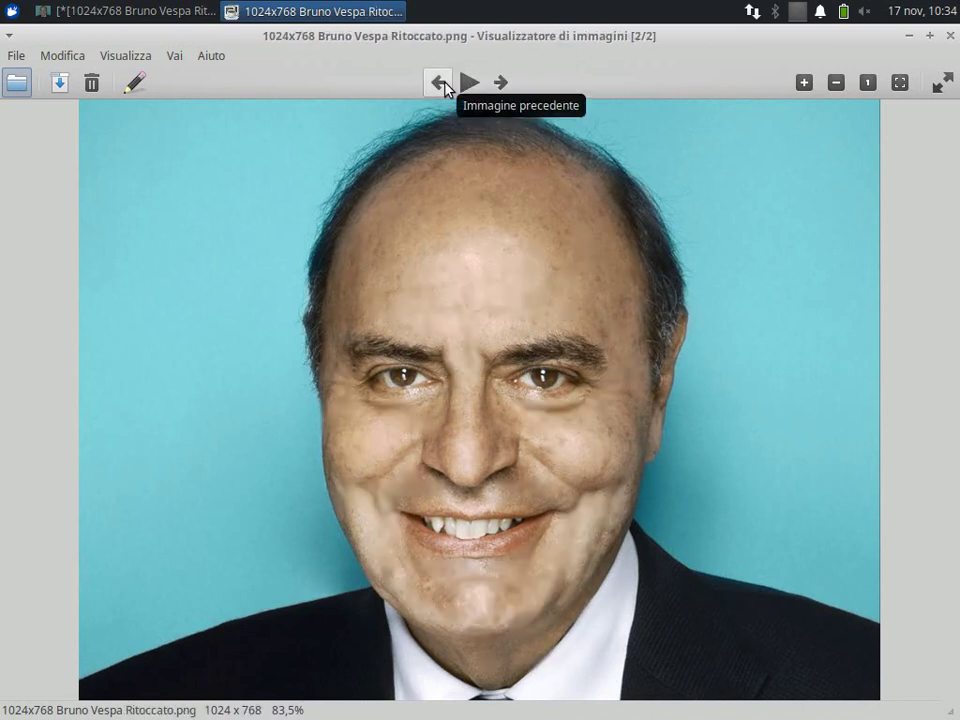
left_click(446, 88)
left_click(501, 83)
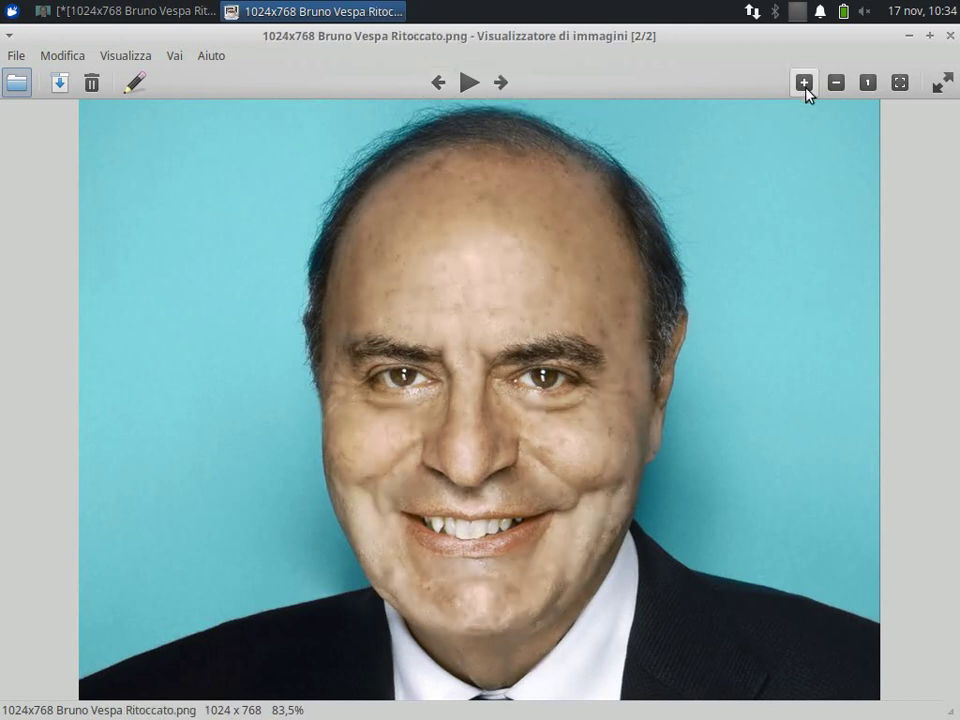
left_click(838, 84)
left_click(440, 84)
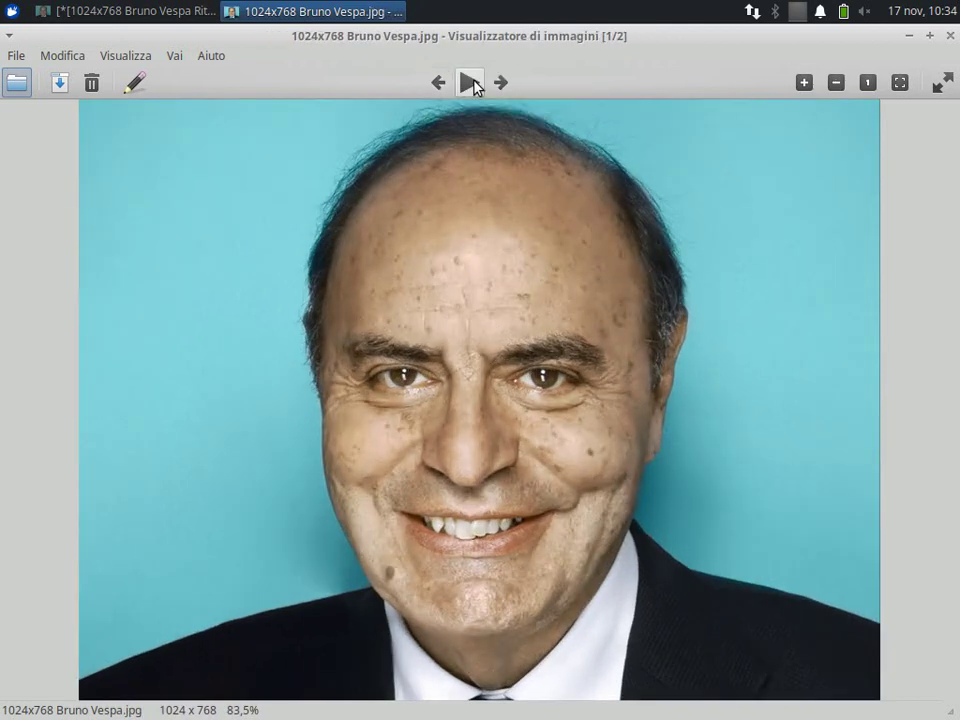
left_click(501, 83)
left_click(440, 86)
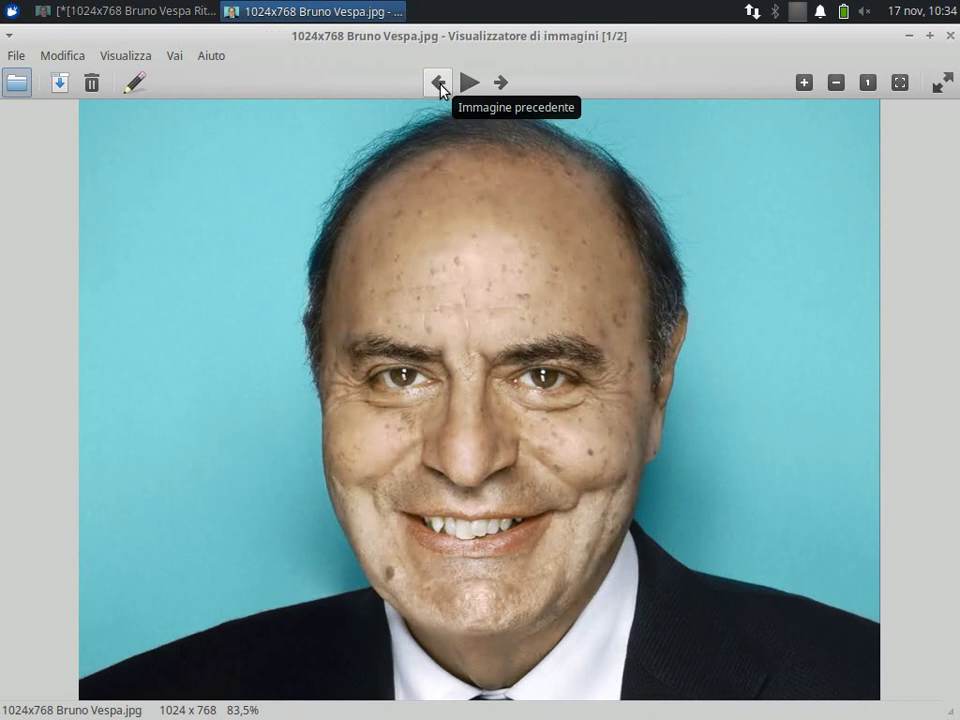
left_click(500, 85)
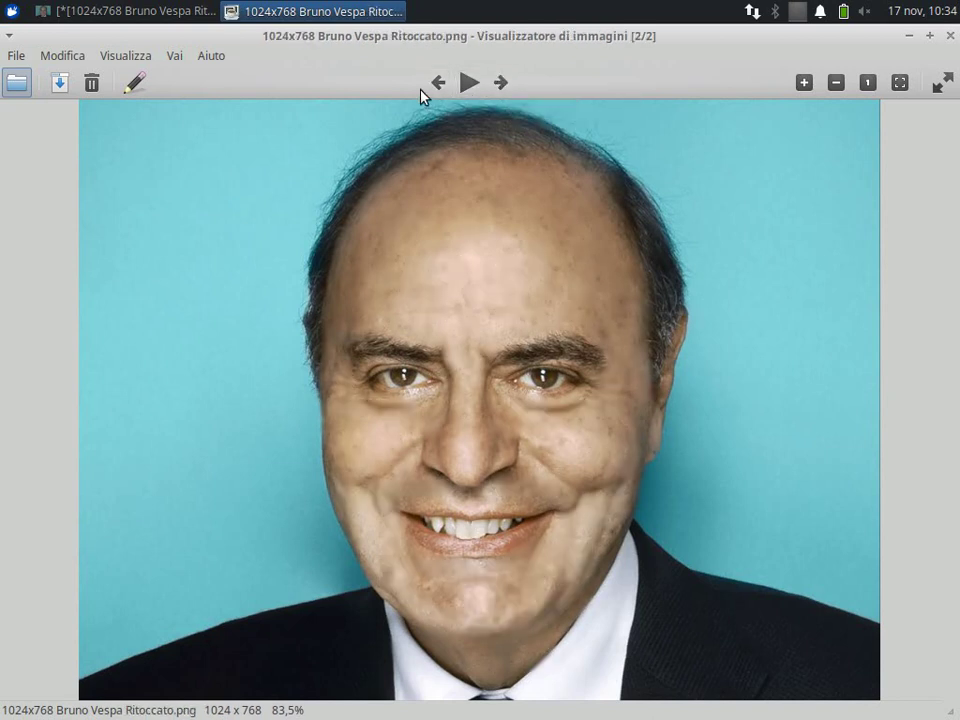
left_click(445, 85)
left_click(503, 85)
left_click(438, 87)
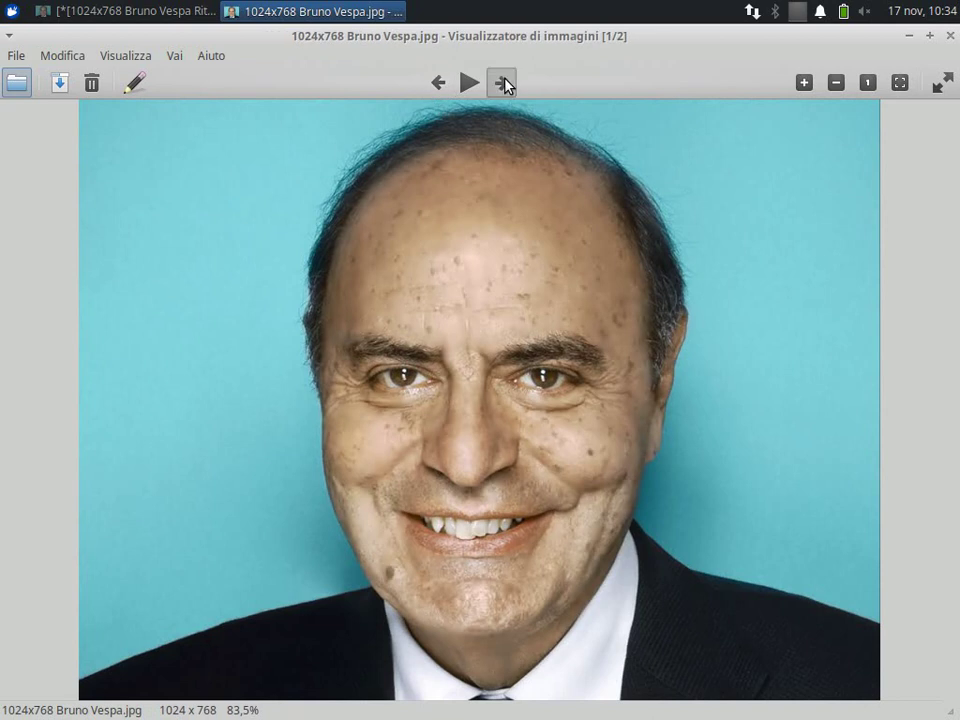
left_click(502, 83)
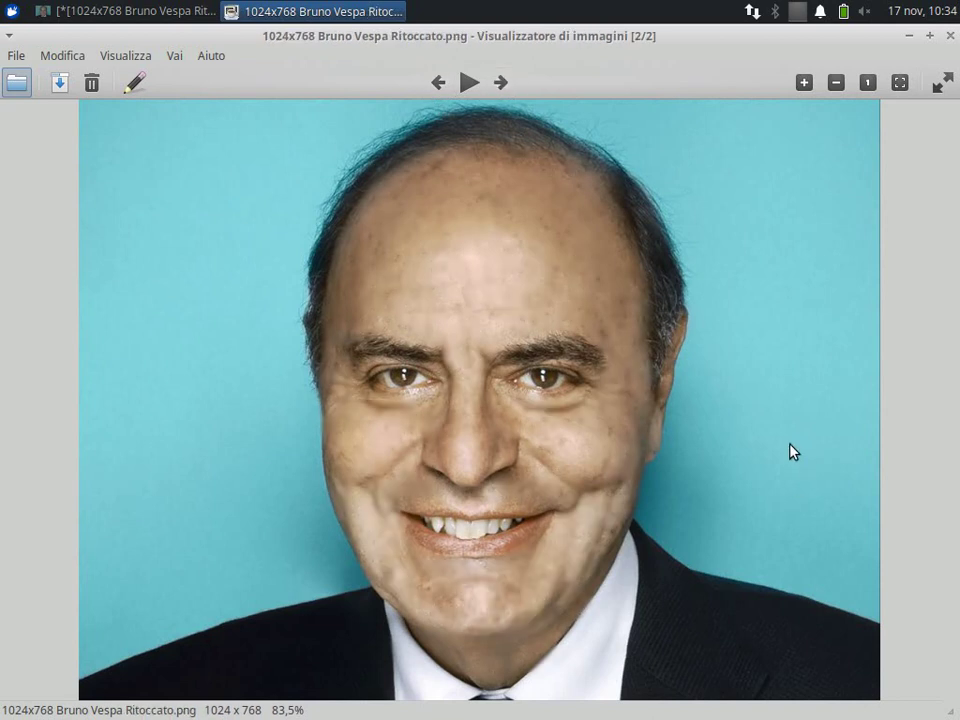